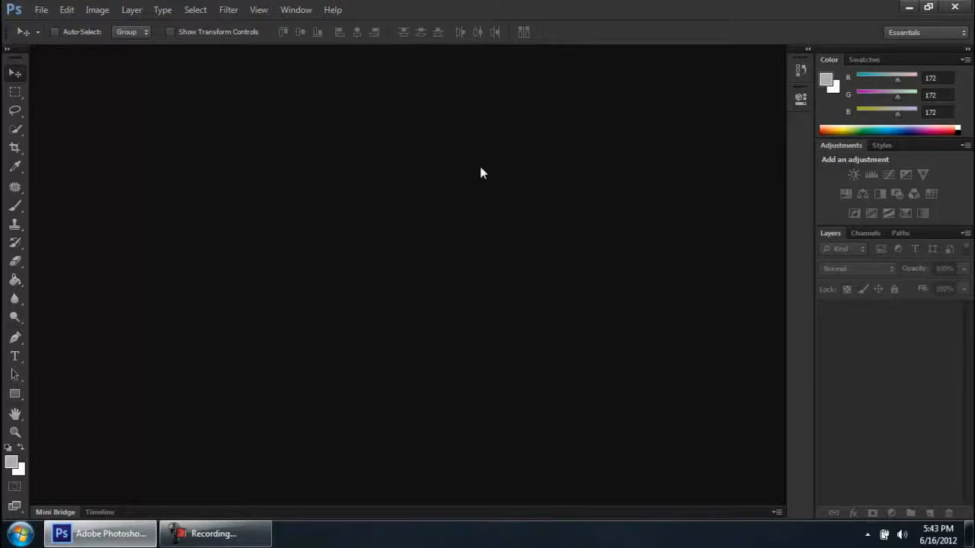
pyautogui.click(221, 533)
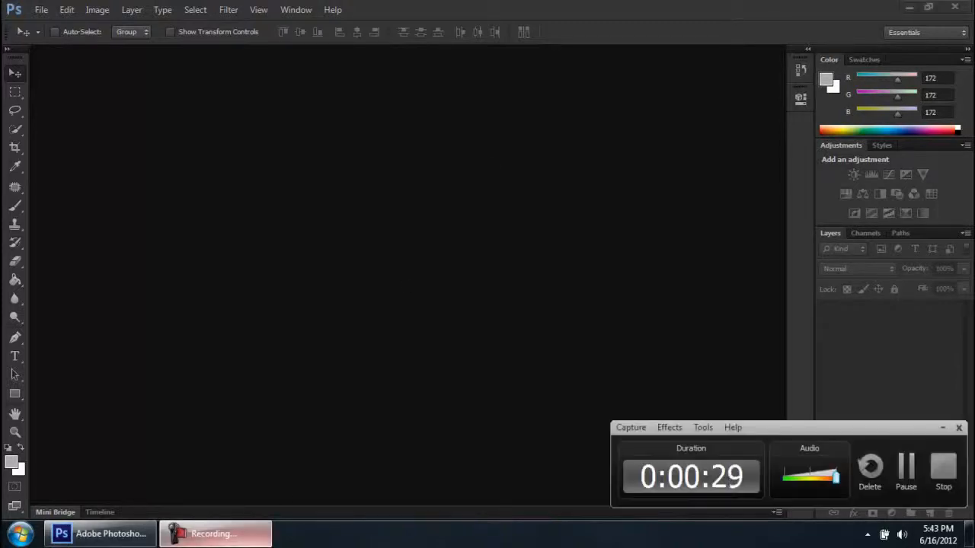
pyautogui.click(221, 533)
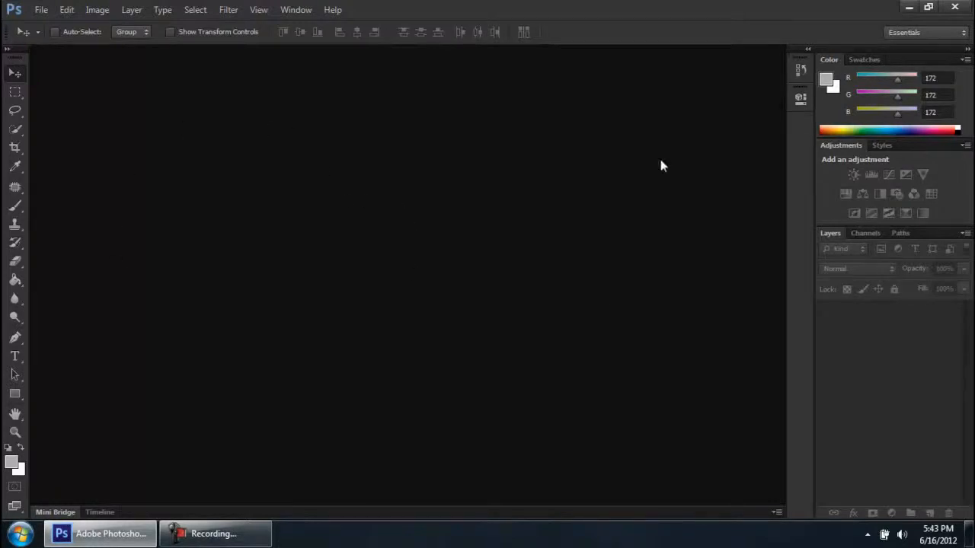
# Bring up the Open dialog and browse to the Wallpapers folder inside Adobe PhotoShop Files on Local Disk (D:)
pyautogui.doubleClick(410, 273)
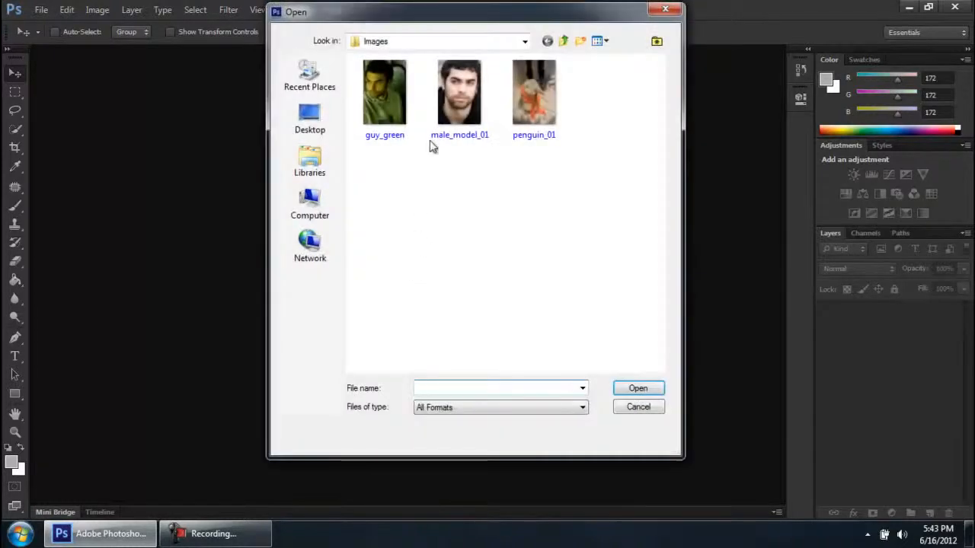
pyautogui.moveTo(408, 13); pyautogui.dragTo(409, 32)
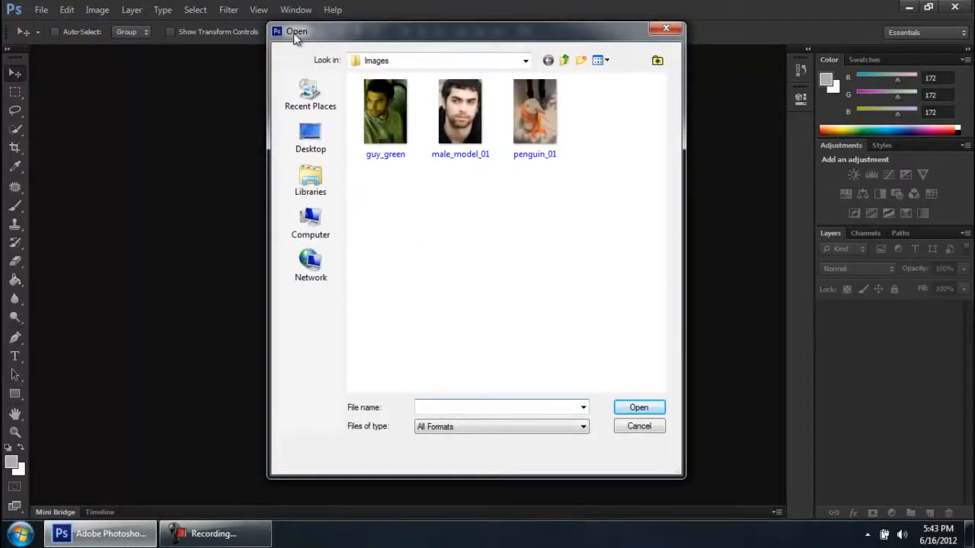
pyautogui.click(320, 219)
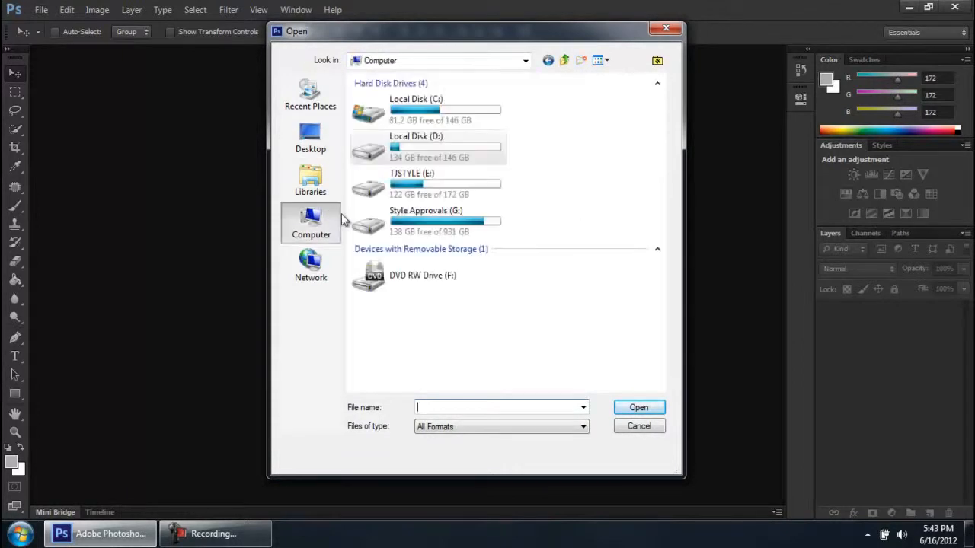
pyautogui.doubleClick(460, 146)
pyautogui.doubleClick(435, 114)
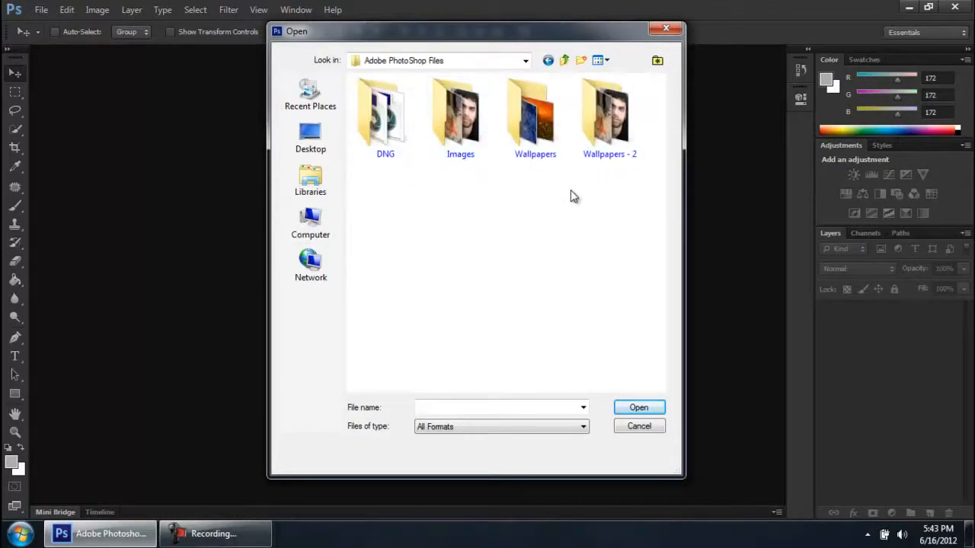
pyautogui.doubleClick(520, 154)
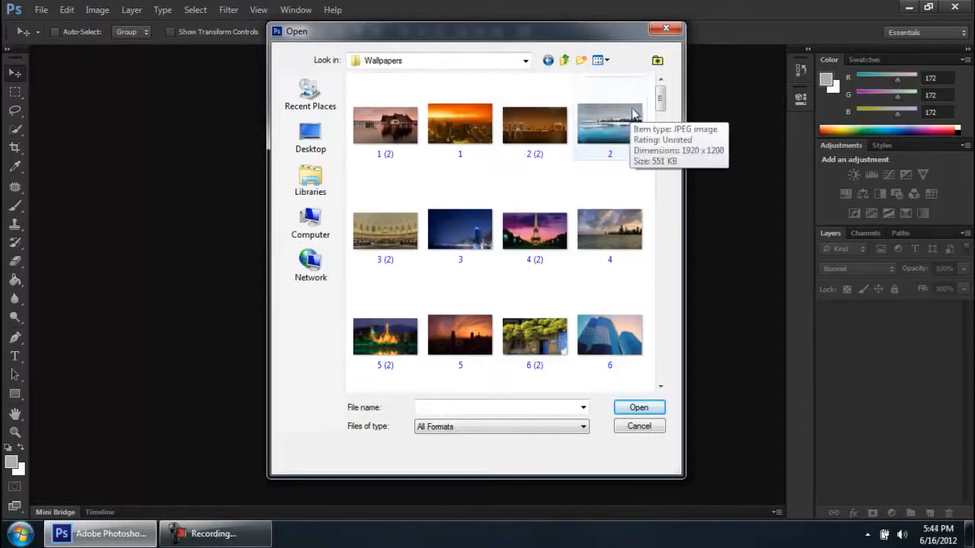
# Try selecting several non-adjacent wallpapers together, including 1 (2), 2 and 3, and remove image 3 from the selection
pyautogui.moveTo(650, 92); pyautogui.dragTo(366, 128)
pyautogui.click(380, 191)
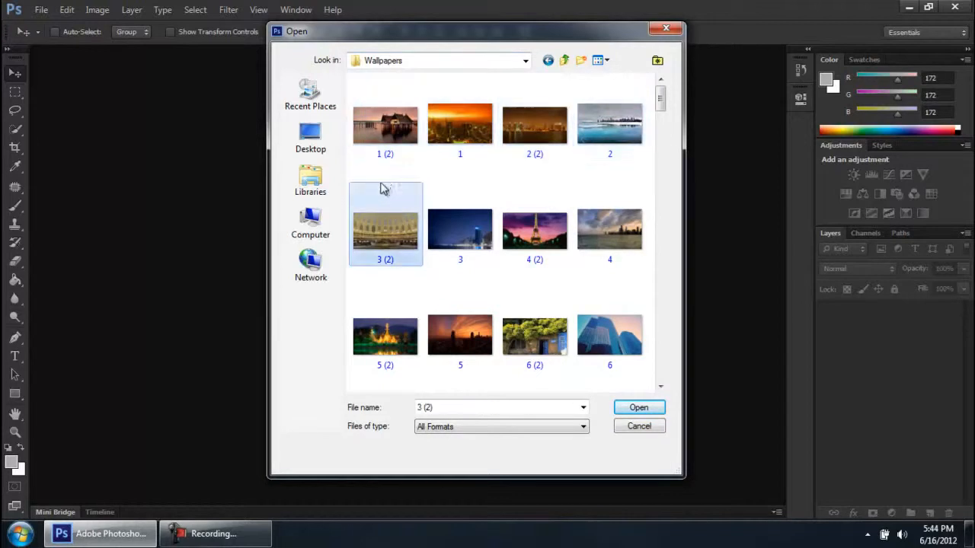
pyautogui.click(396, 150)
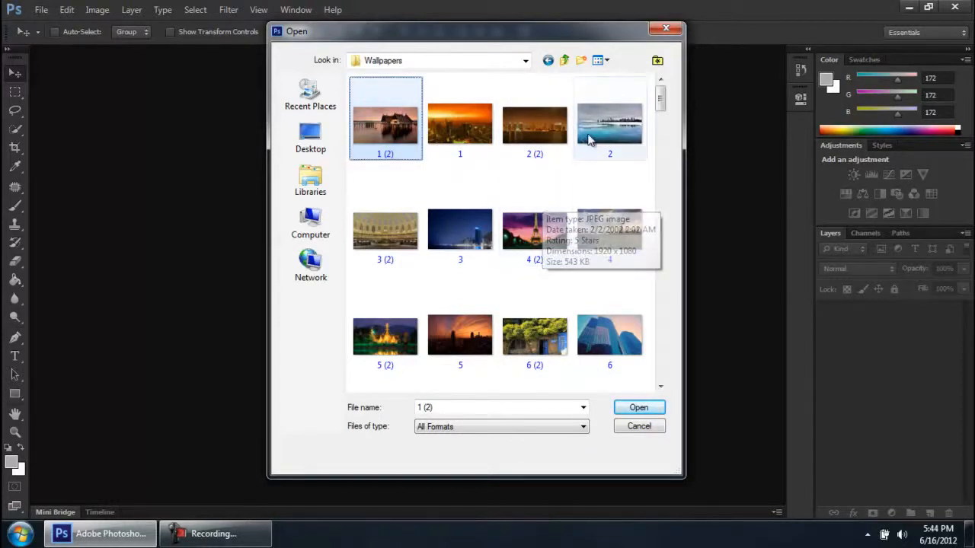
pyautogui.keyDown('ctrl'); pyautogui.click(596, 134); pyautogui.keyUp('ctrl')
pyautogui.keyDown('ctrl'); pyautogui.click(610, 228); pyautogui.keyUp('ctrl')
pyautogui.keyDown('ctrl'); pyautogui.click(535, 229); pyautogui.keyUp('ctrl')
pyautogui.keyDown('ctrl'); pyautogui.click(460, 229); pyautogui.keyUp('ctrl')
pyautogui.keyDown('ctrl'); pyautogui.click(536, 211); pyautogui.keyUp('ctrl')
pyautogui.keyDown('ctrl'); pyautogui.click(609, 225); pyautogui.keyUp('ctrl')
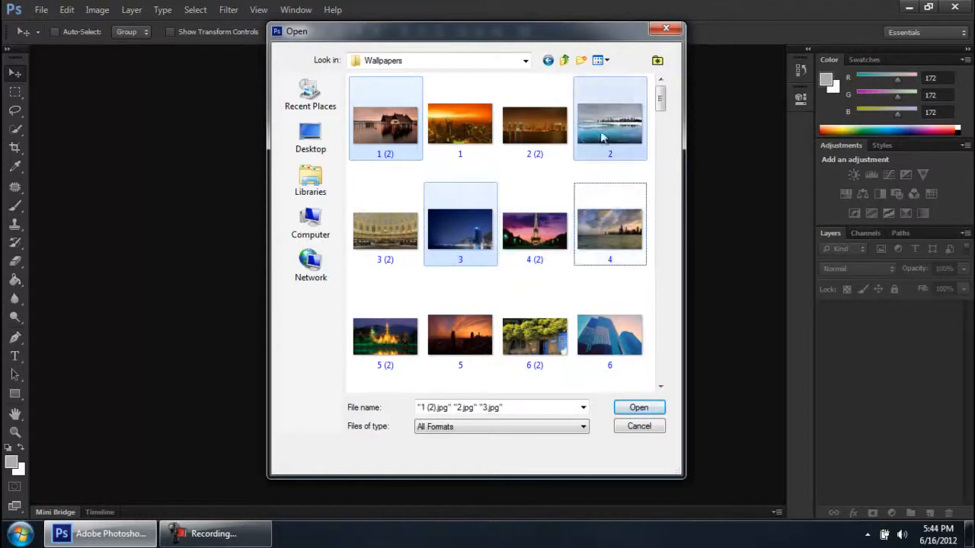
pyautogui.keyDown('ctrl'); pyautogui.click(469, 225); pyautogui.keyUp('ctrl')
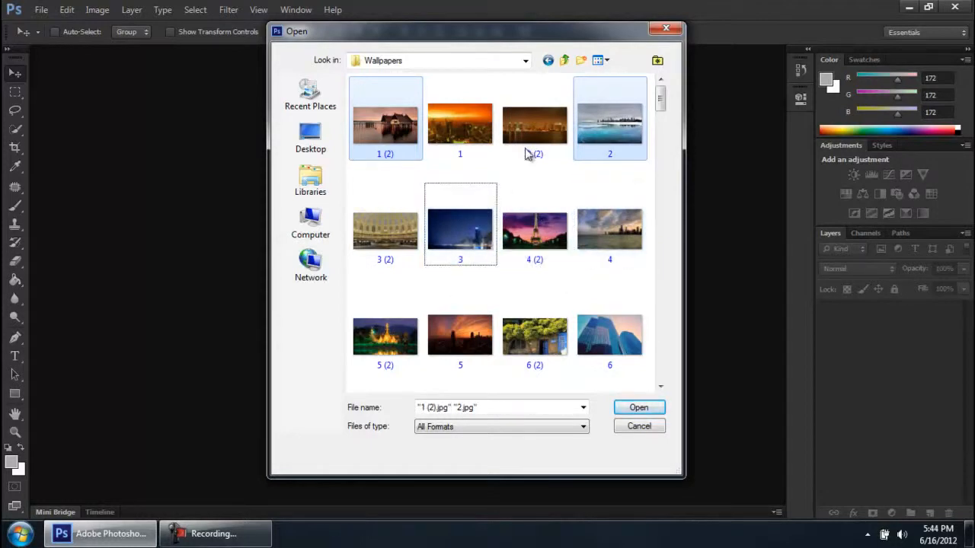
# Try box-selecting neighbouring wallpapers, first a block starting at image 3, then the row 1 (2), 1, 2 (2) and 2
pyautogui.click(639, 175)
pyautogui.moveTo(640, 169); pyautogui.dragTo(354, 376)
pyautogui.scroll(2, 453, 268)
pyautogui.scroll(2, 457, 265)
pyautogui.click(614, 174)
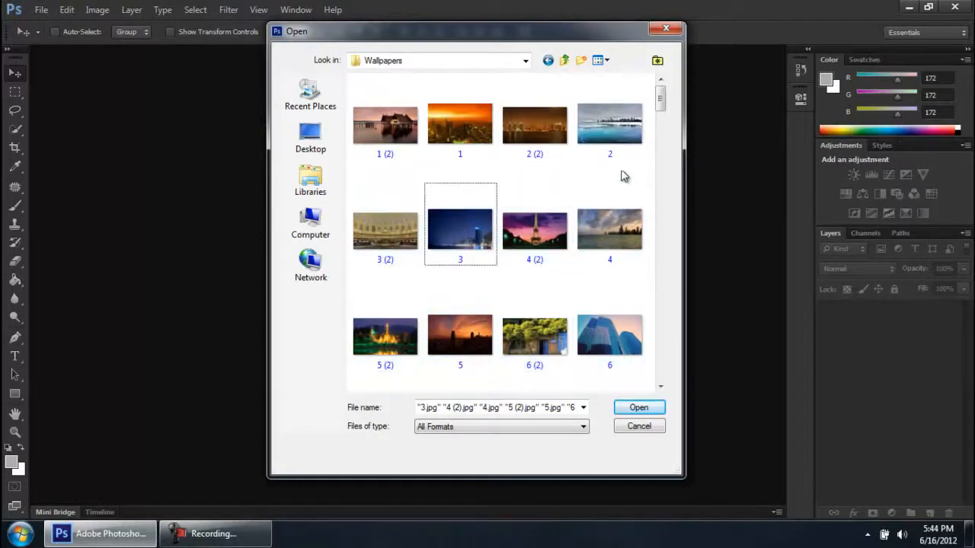
pyautogui.moveTo(632, 166); pyautogui.dragTo(387, 119)
# Clear the multiple selection and open only the wallpaper image 1 (2)
pyautogui.click(373, 173)
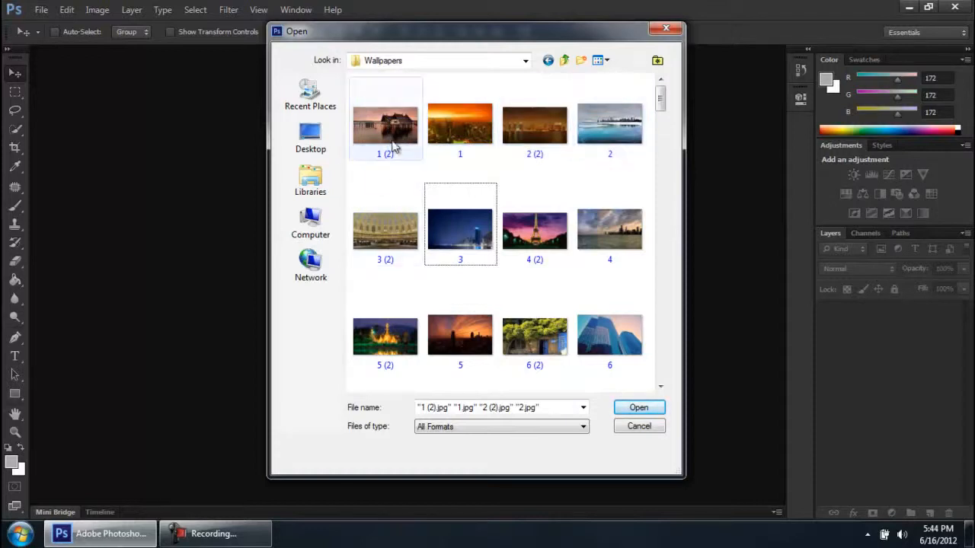
pyautogui.click(394, 135)
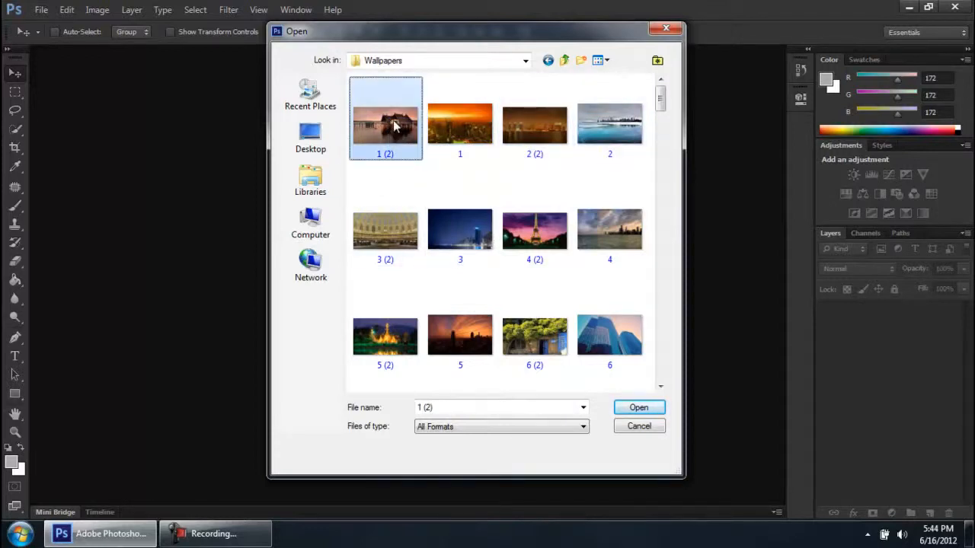
pyautogui.click(638, 408)
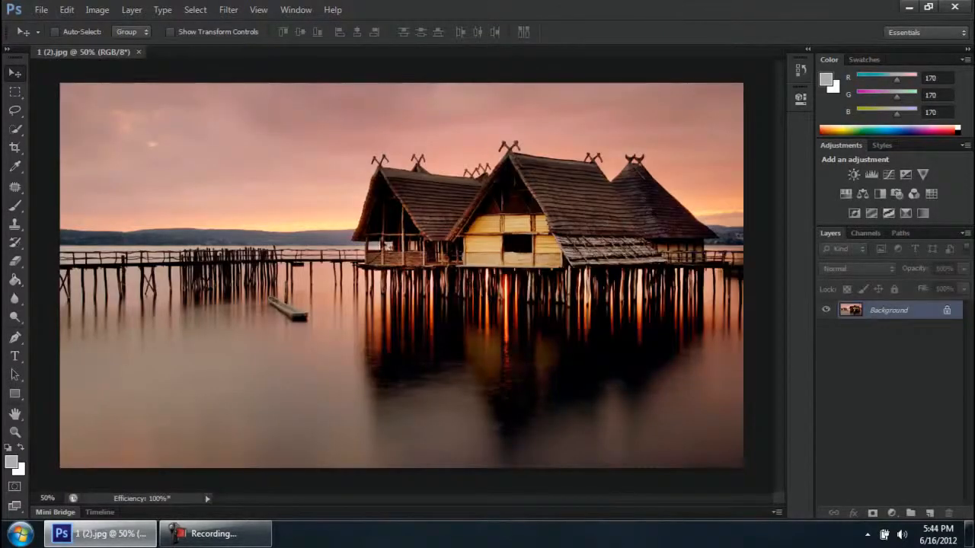
pyautogui.click(232, 535)
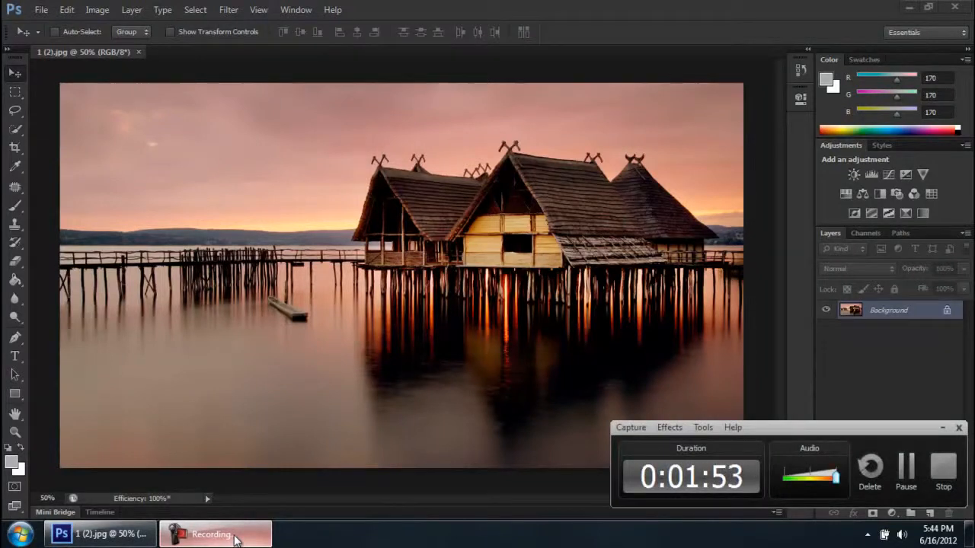
pyautogui.click(229, 535)
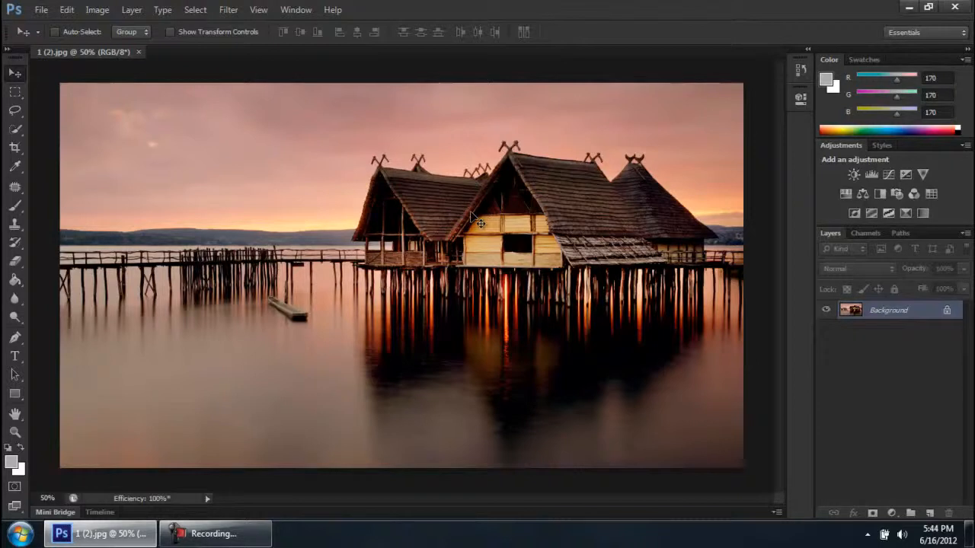
# Zoom in and out on the opened image and fit it on screen
pyautogui.scroll(4, 480, 223)
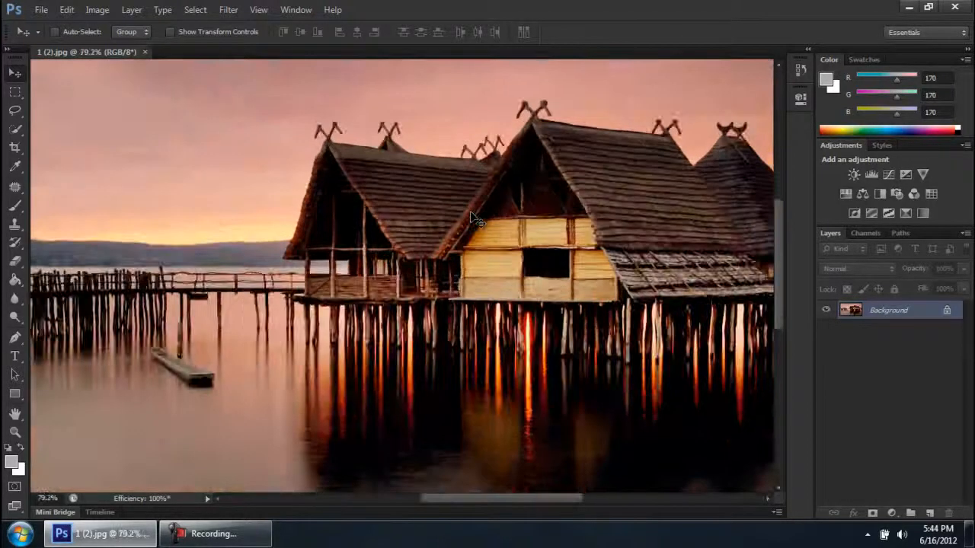
pyautogui.scroll(-5, 480, 223)
pyautogui.scroll(2, 479, 222)
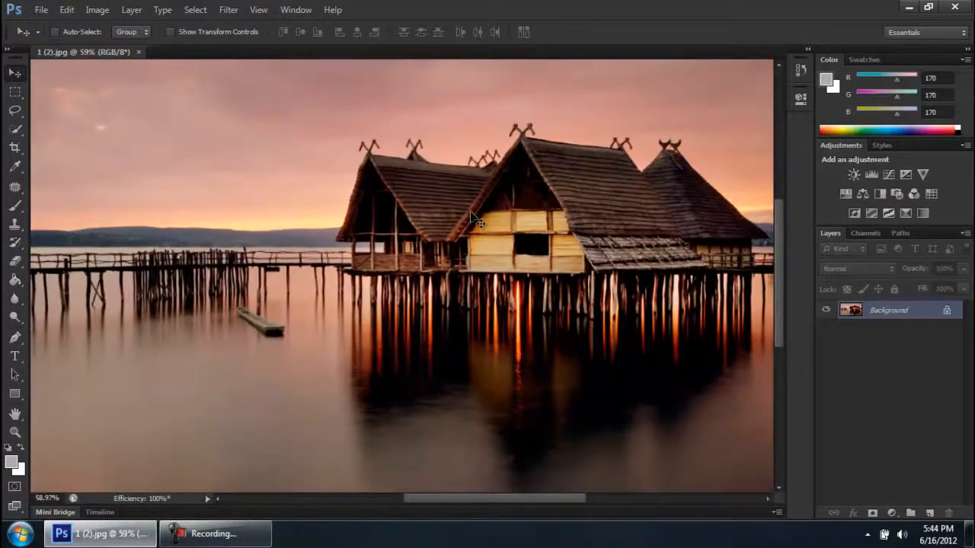
pyautogui.scroll(-2, 480, 222)
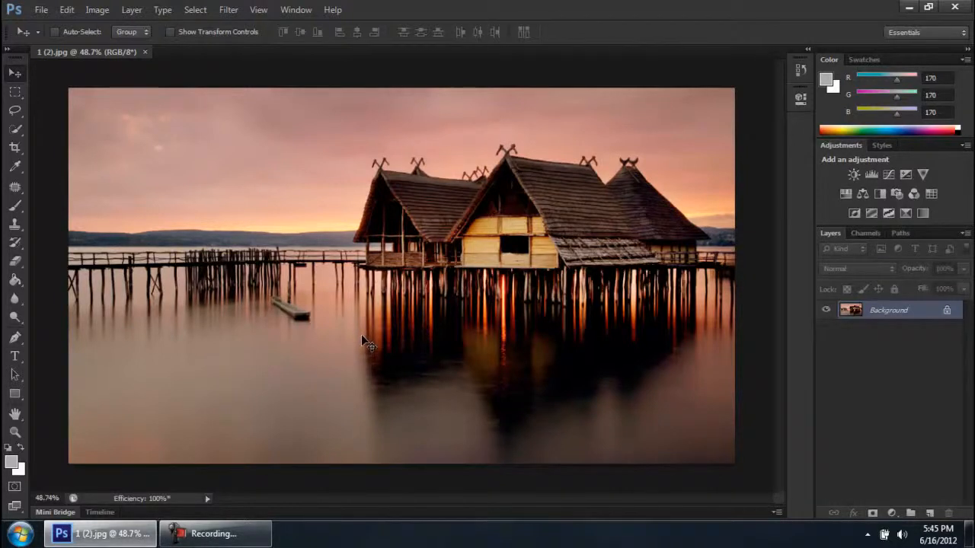
pyautogui.scroll(1, 363, 340)
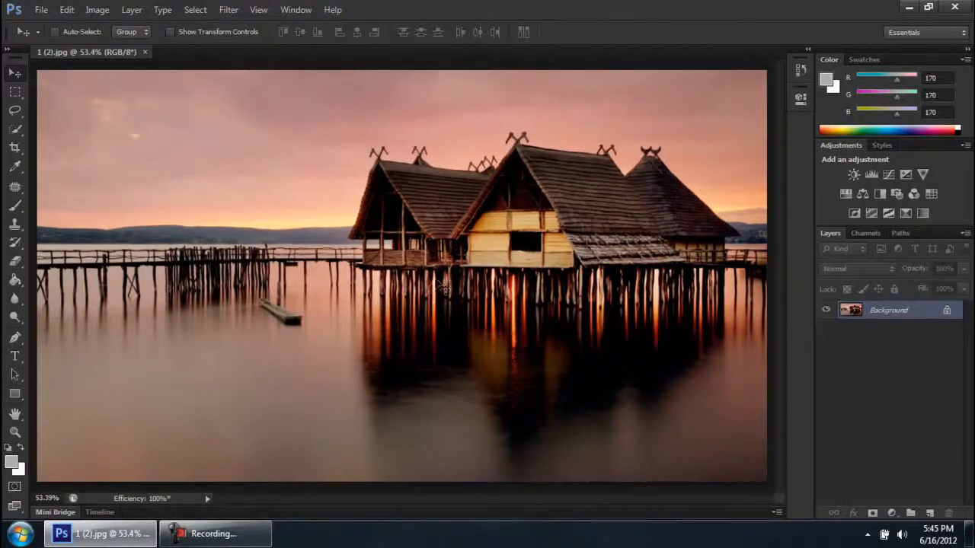
pyautogui.click(263, 10)
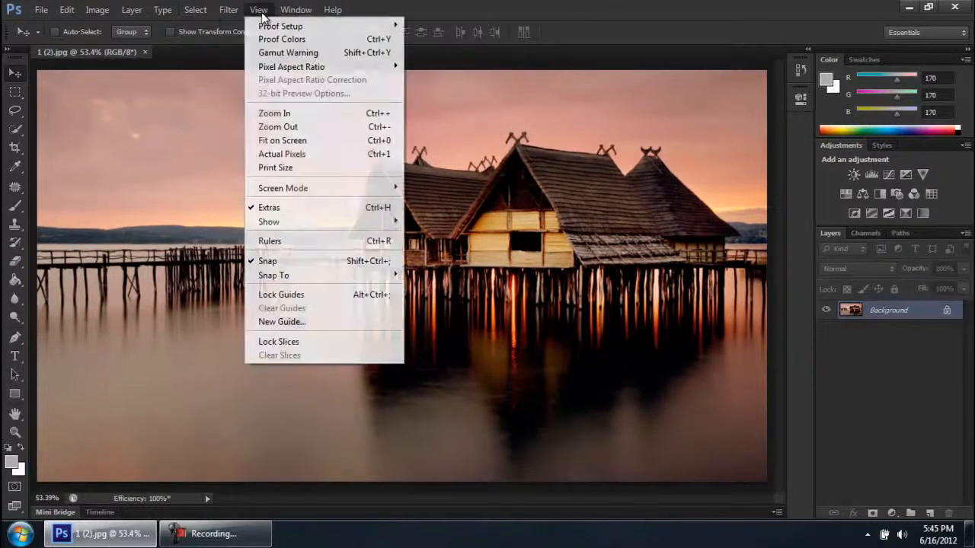
pyautogui.click(309, 142)
pyautogui.click(215, 533)
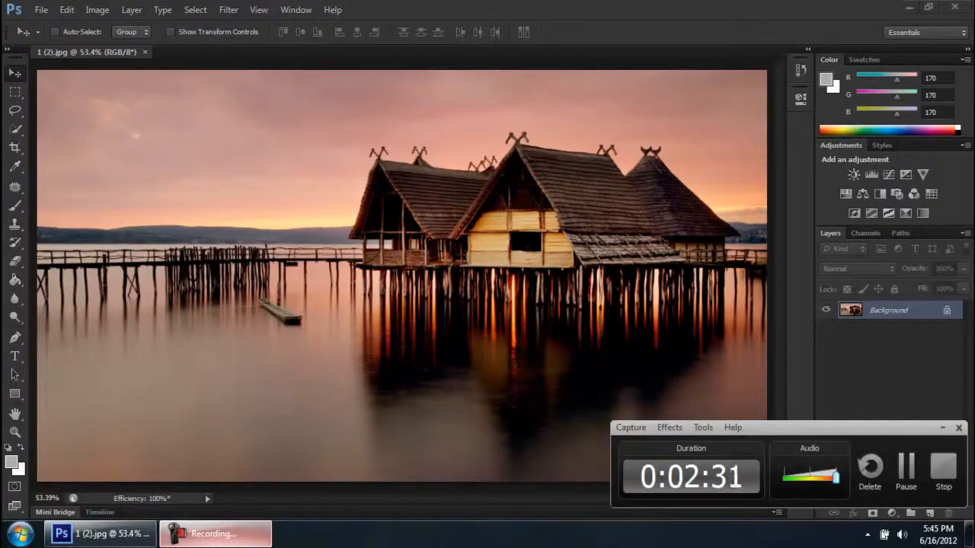
pyautogui.click(215, 533)
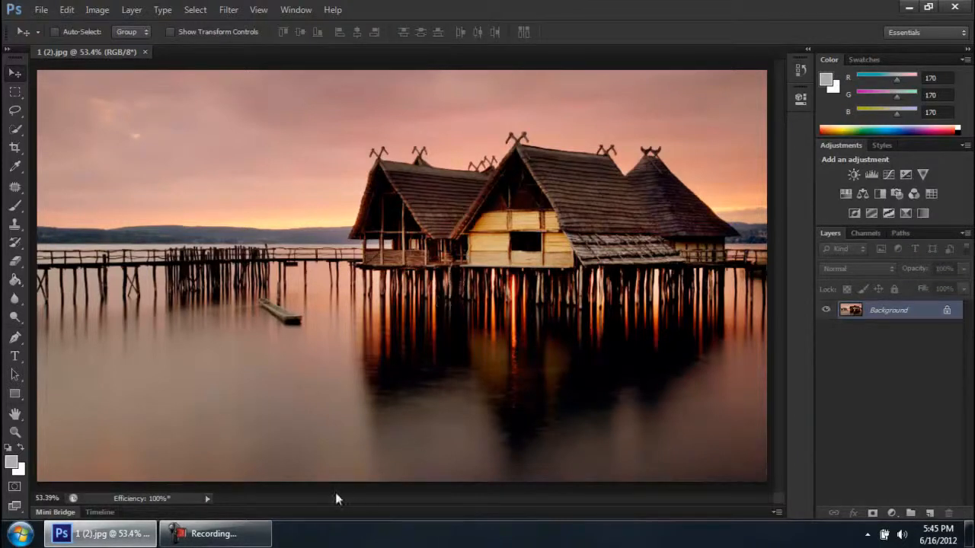
pyautogui.click(263, 539)
pyautogui.click(262, 541)
pyautogui.scroll(-2, 295, 118)
pyautogui.scroll(1, 296, 118)
pyautogui.scroll(-2, 295, 118)
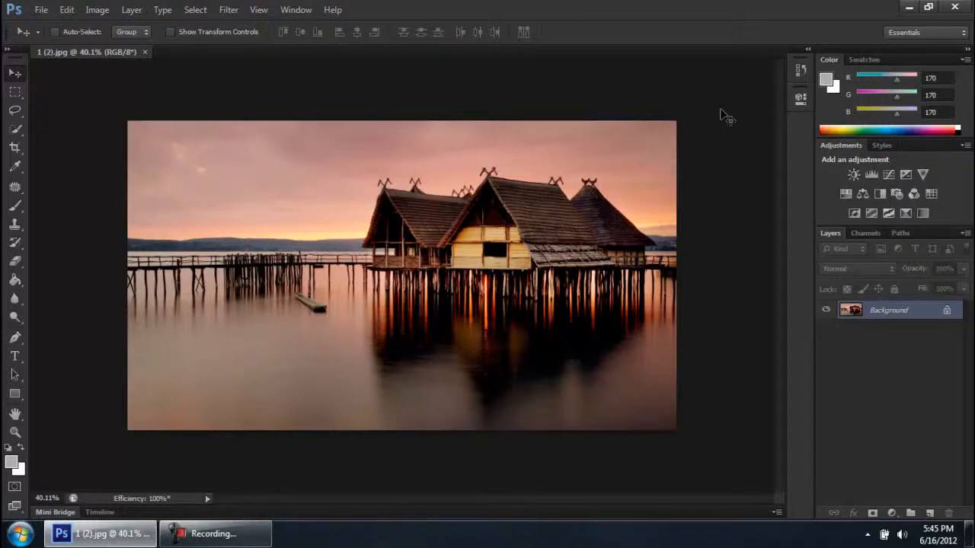
pyautogui.scroll(3, 582, 207)
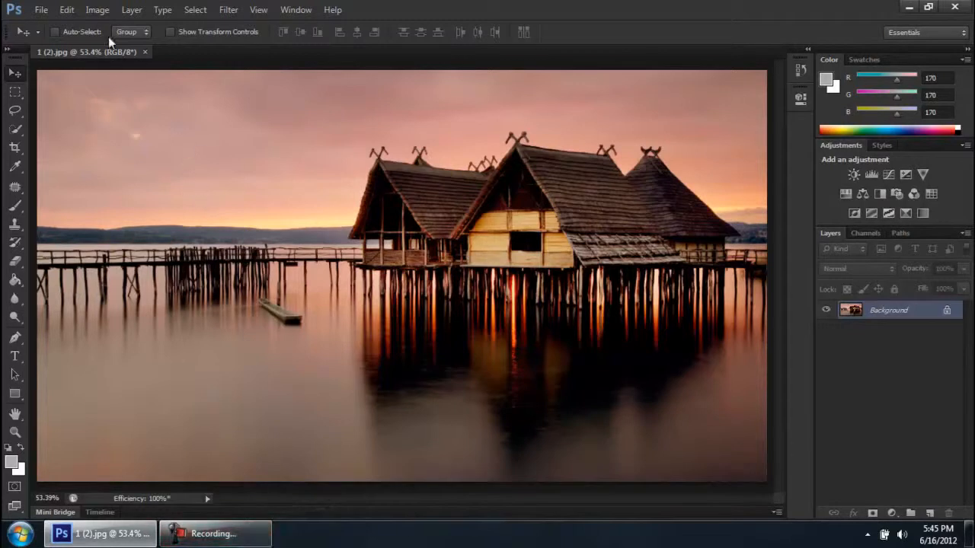
# Bring up the Open dialog again and dismiss it without choosing a file
pyautogui.click(41, 9)
pyautogui.click(49, 39)
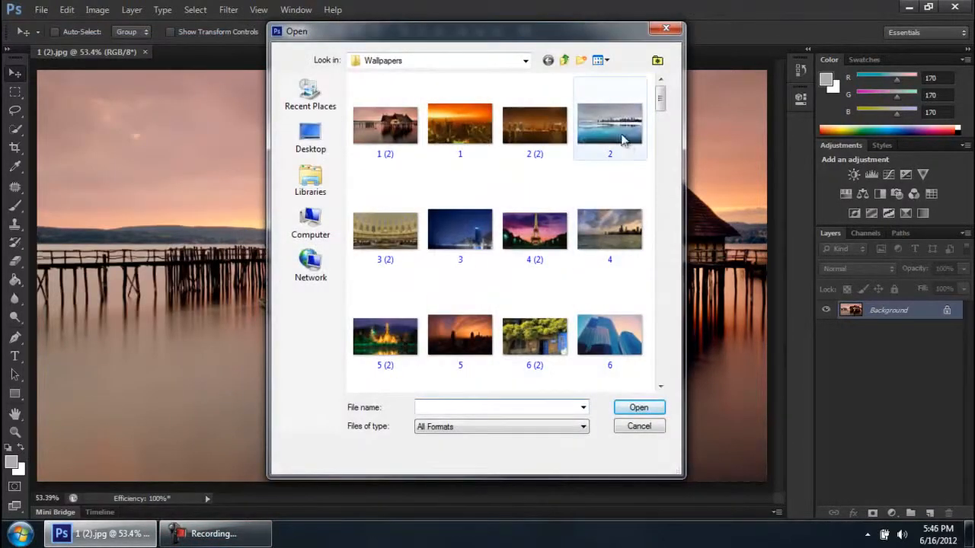
pyautogui.click(638, 426)
pyautogui.click(254, 539)
pyautogui.click(253, 539)
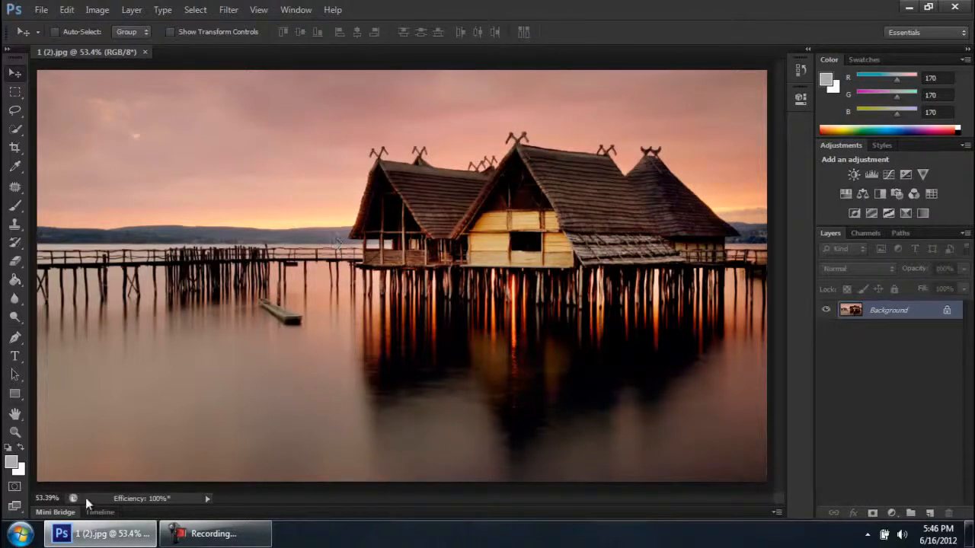
# Expand Mini Bridge below the image and launch Bridge so that files can be browsed there
pyautogui.click(63, 512)
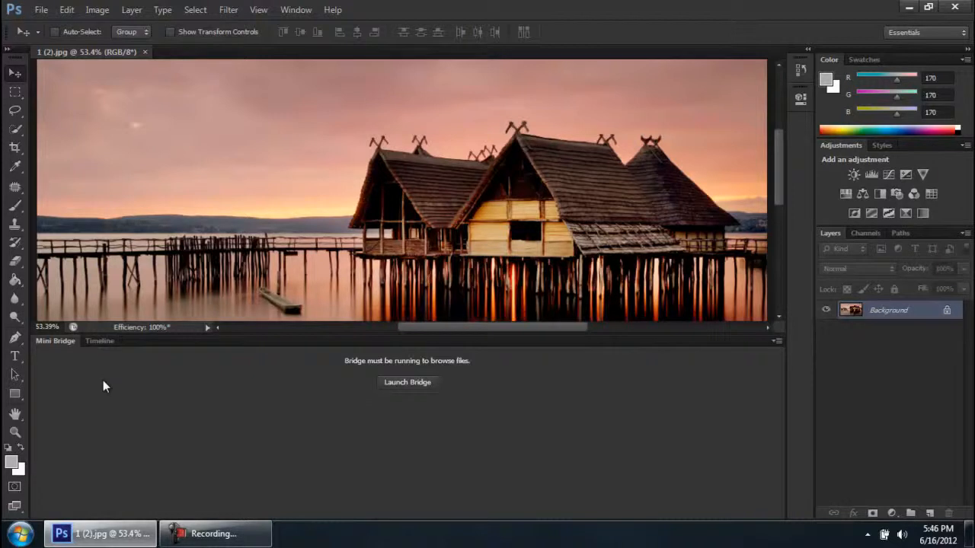
pyautogui.click(216, 531)
pyautogui.click(248, 537)
pyautogui.click(41, 11)
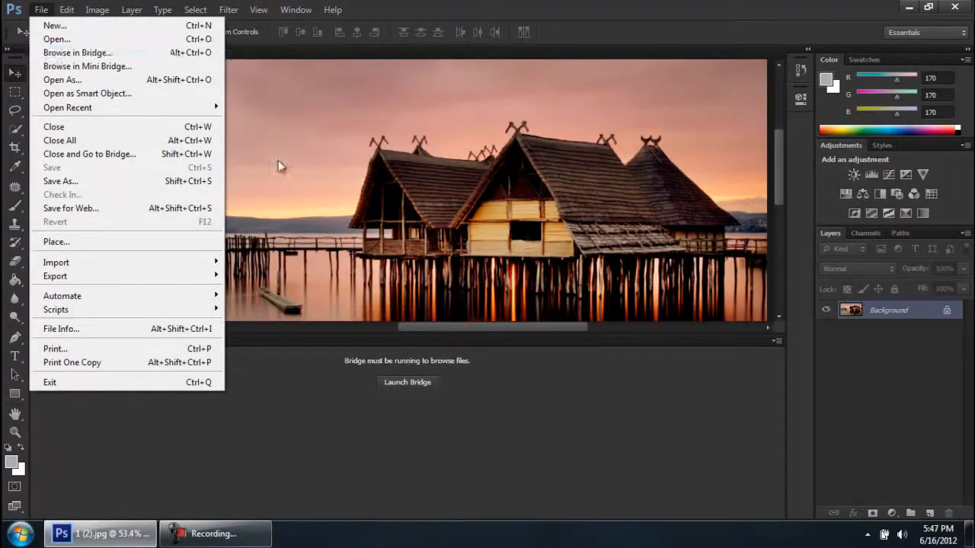
pyautogui.click(471, 466)
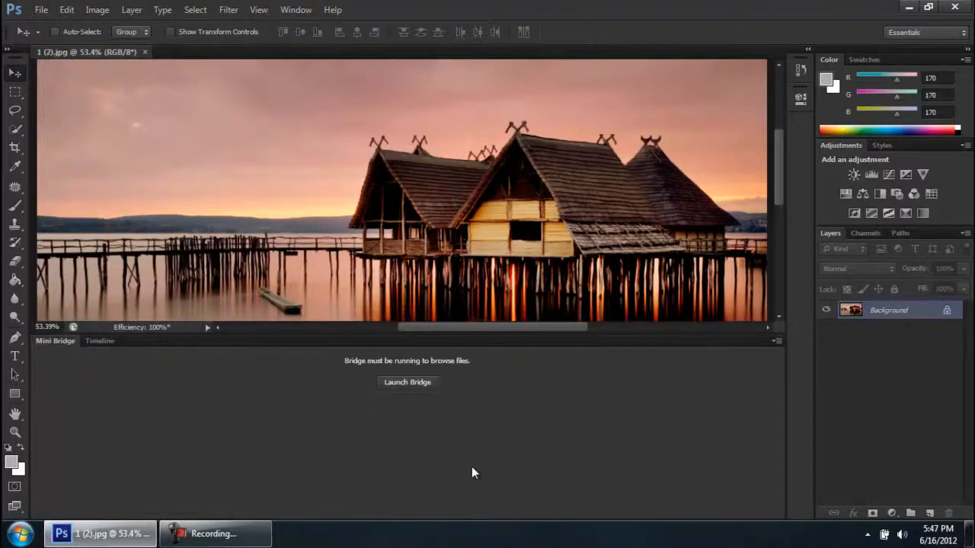
pyautogui.click(401, 383)
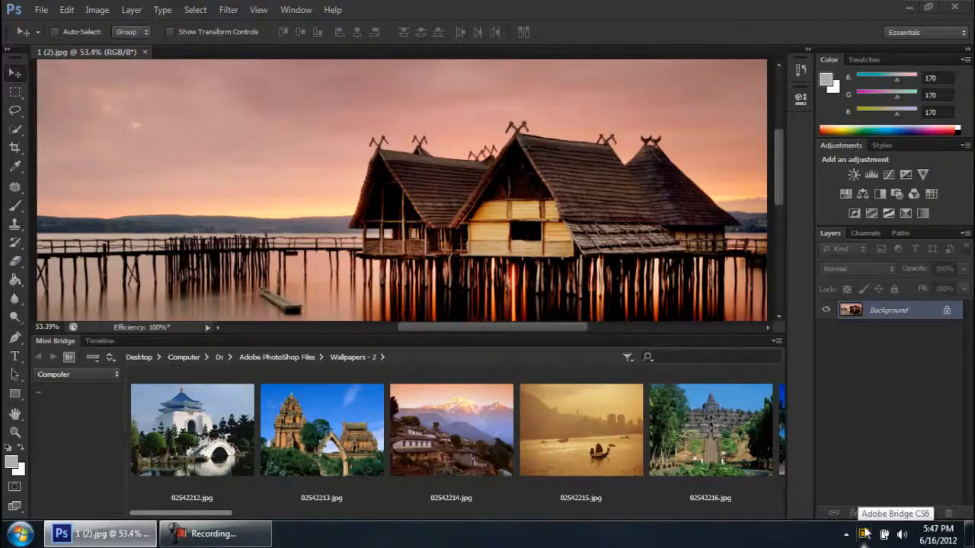
# Switch to the full Adobe Bridge CS6 window from the running background program
pyautogui.click(845, 534)
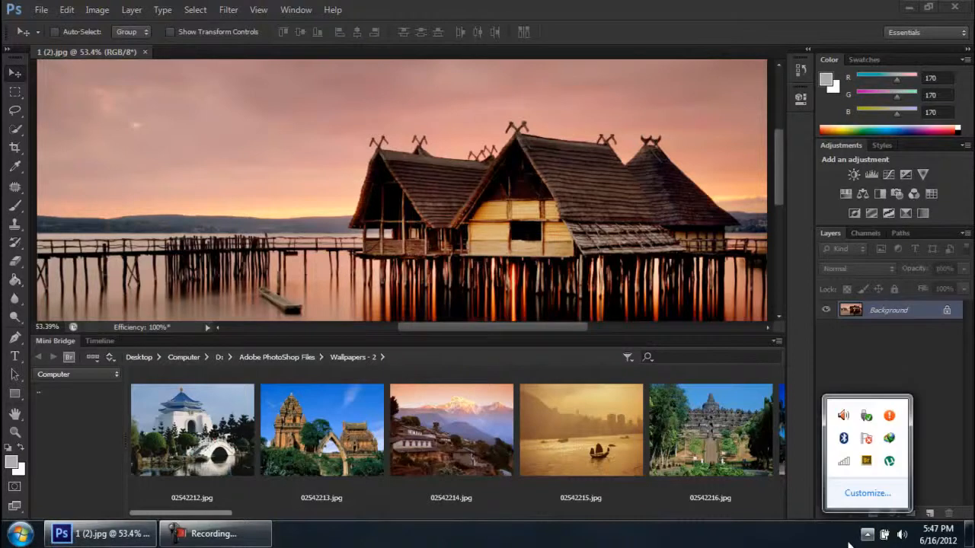
pyautogui.click(866, 461)
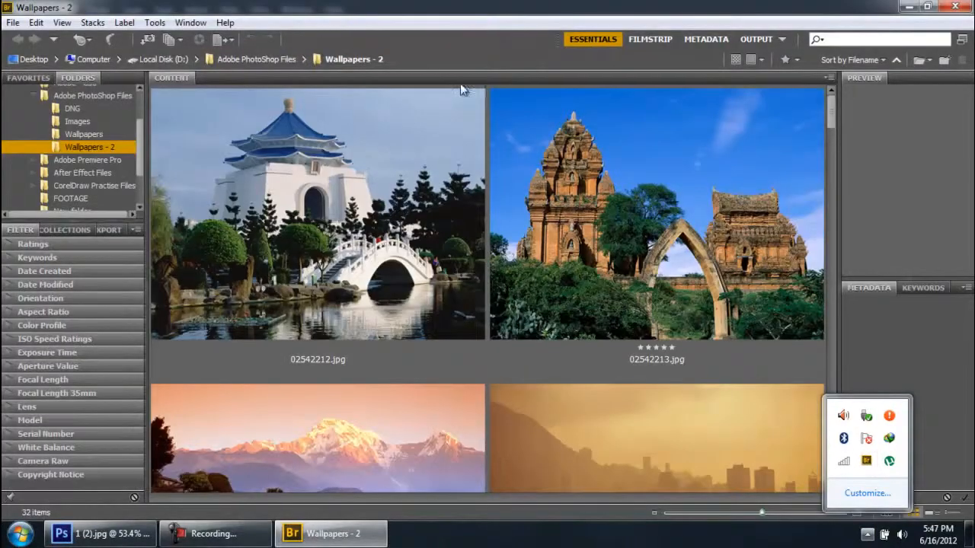
pyautogui.click(233, 537)
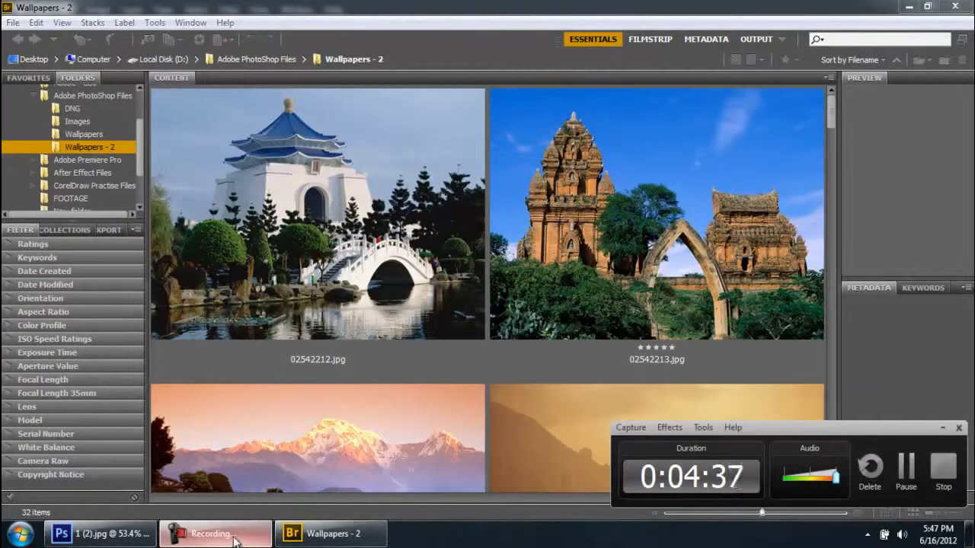
# Hide the Bridge window so that it keeps running in the background, and return to Photoshop
pyautogui.click(236, 537)
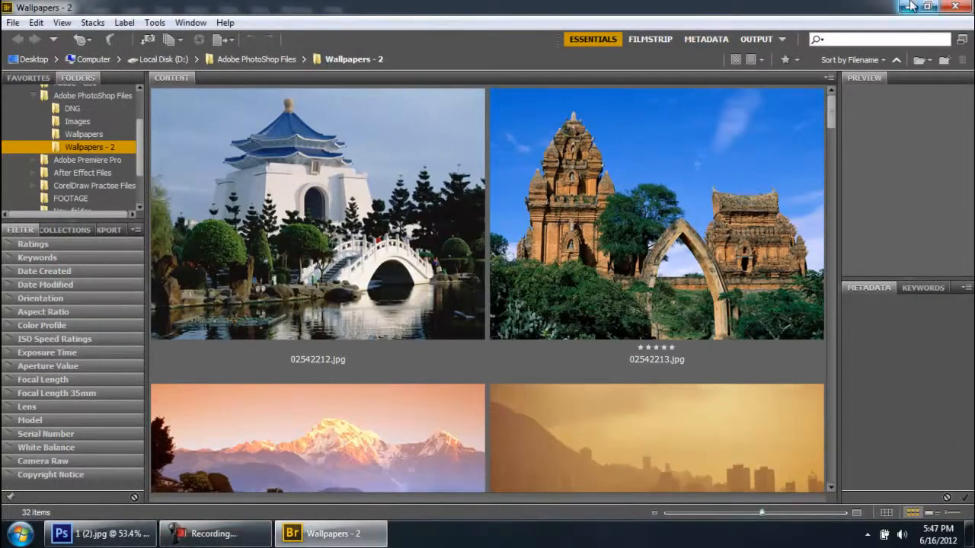
pyautogui.click(13, 22)
pyautogui.click(13, 21)
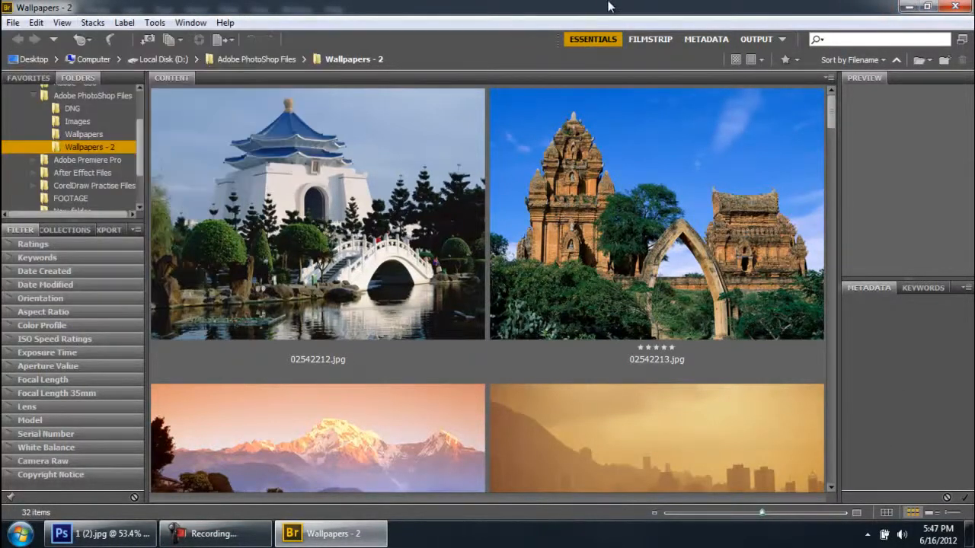
pyautogui.click(12, 22)
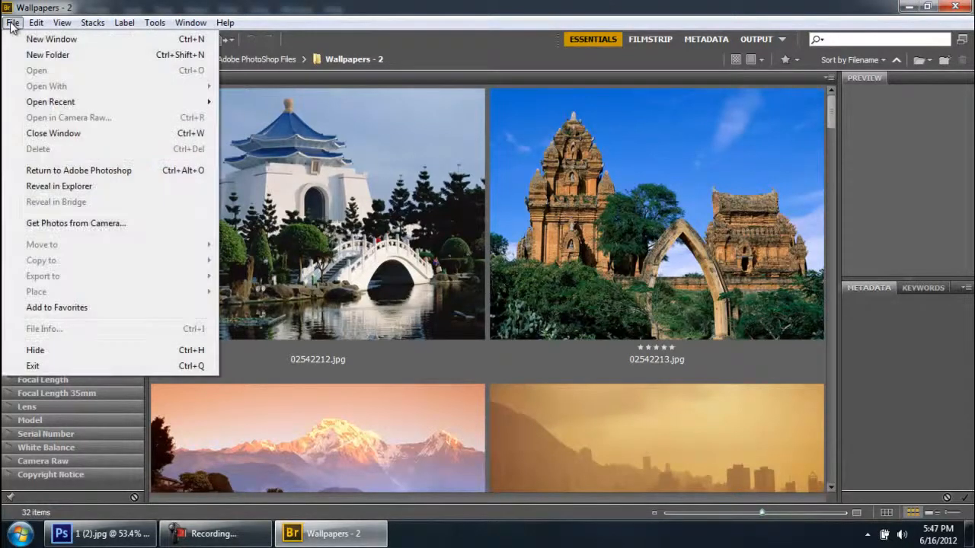
pyautogui.click(69, 349)
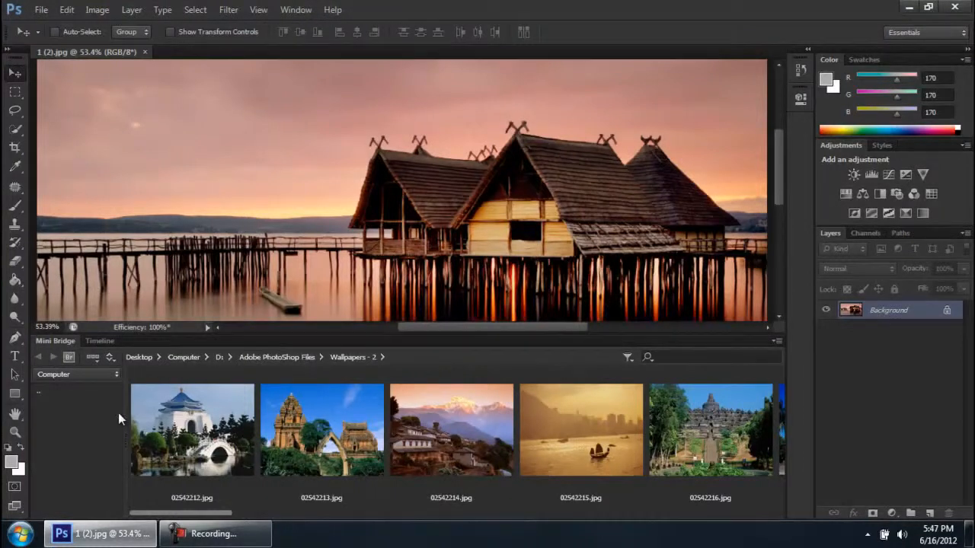
pyautogui.scroll(-3, 257, 434)
pyautogui.scroll(3, 257, 434)
pyautogui.click(211, 543)
pyautogui.click(211, 543)
# Set the Mini Bridge navigation source to Computer and go up the path to the list of drives
pyautogui.click(94, 376)
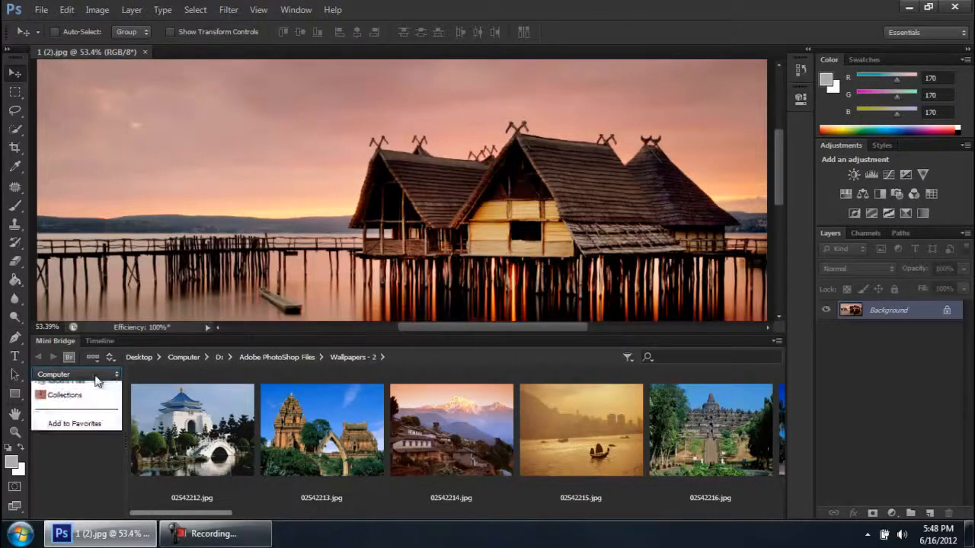
pyautogui.click(90, 375)
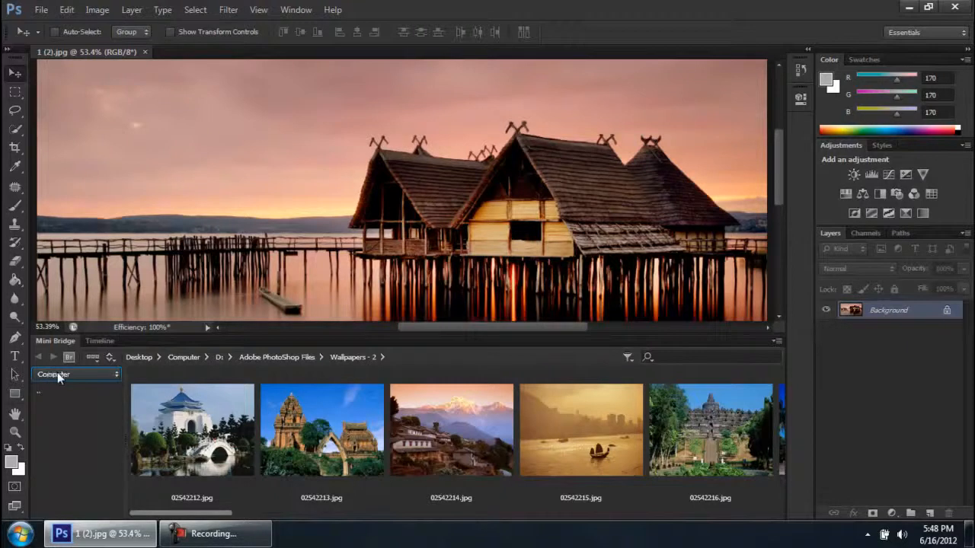
pyautogui.click(57, 373)
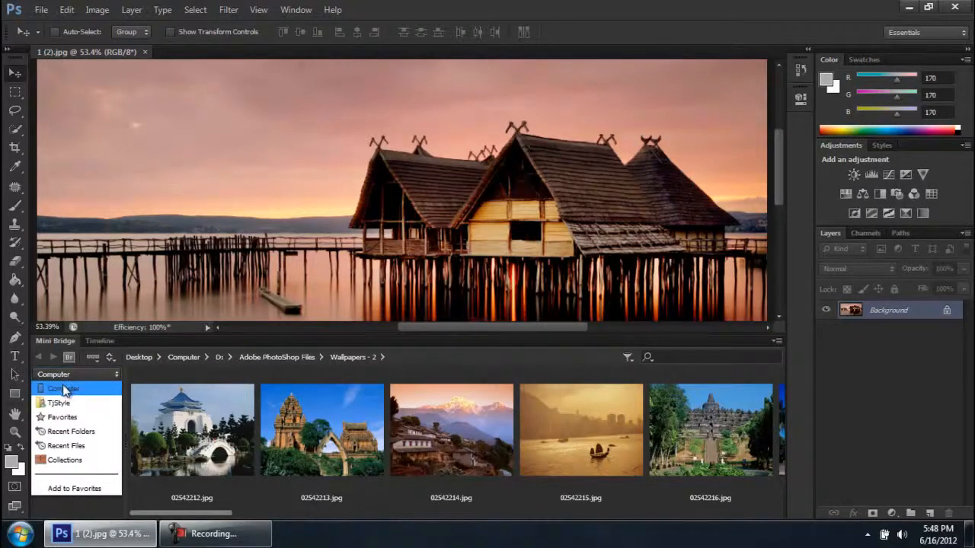
pyautogui.click(64, 387)
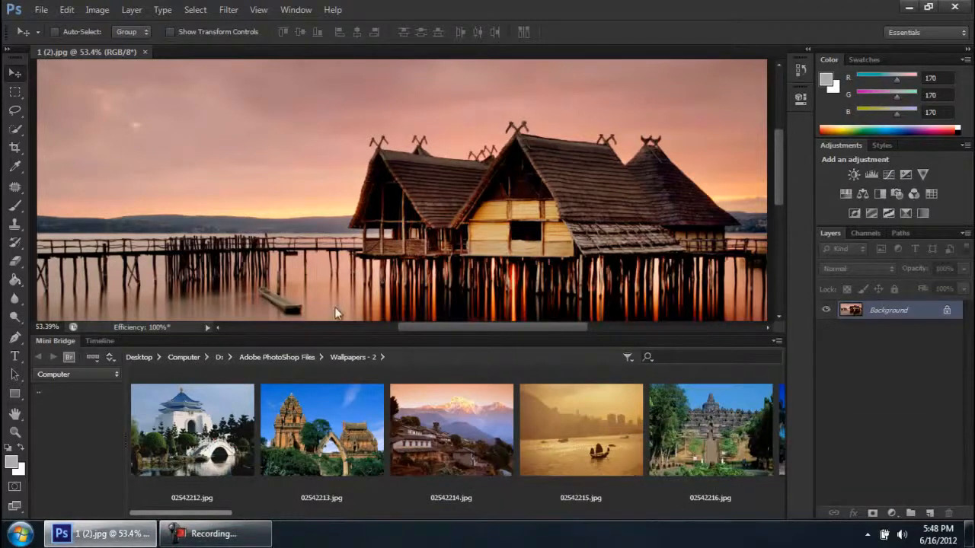
pyautogui.click(180, 358)
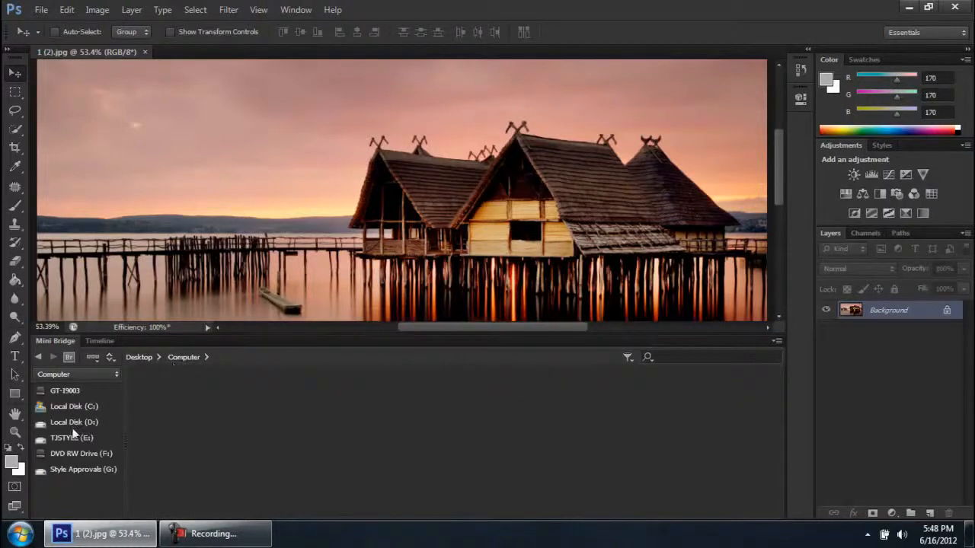
pyautogui.click(217, 541)
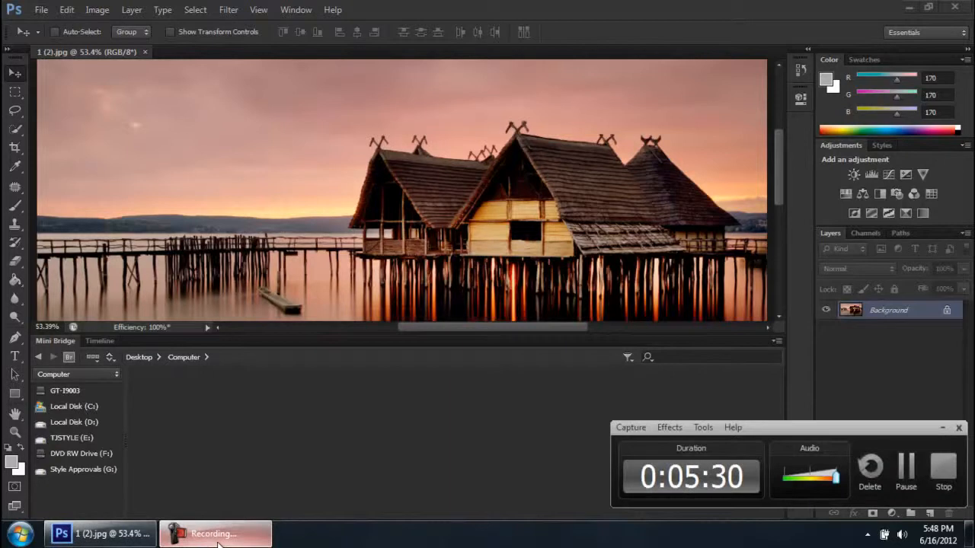
pyautogui.click(217, 540)
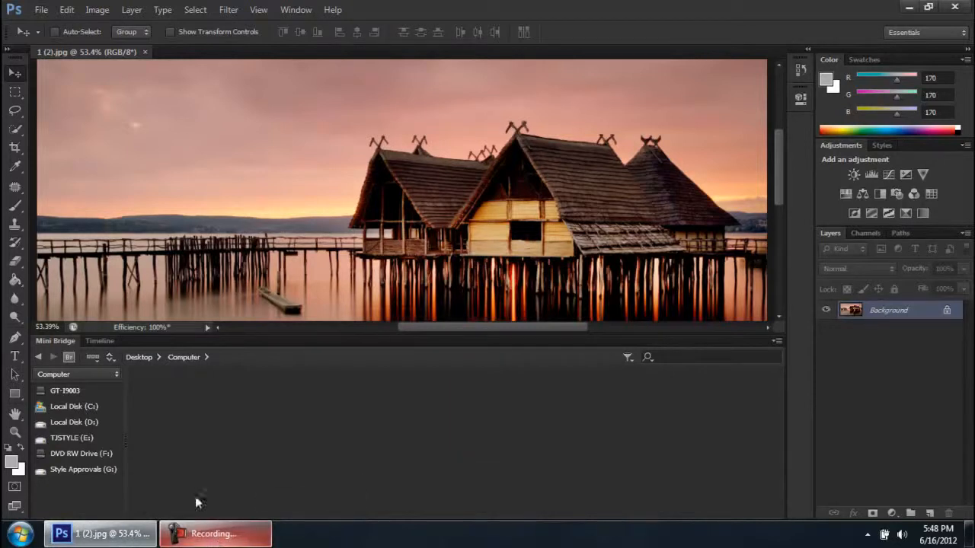
# Browse Mini Bridge through Local Disk (D:) and Adobe PhotoShop Files, showing the Images folder and finishing in Wallpapers - 2
pyautogui.click(84, 424)
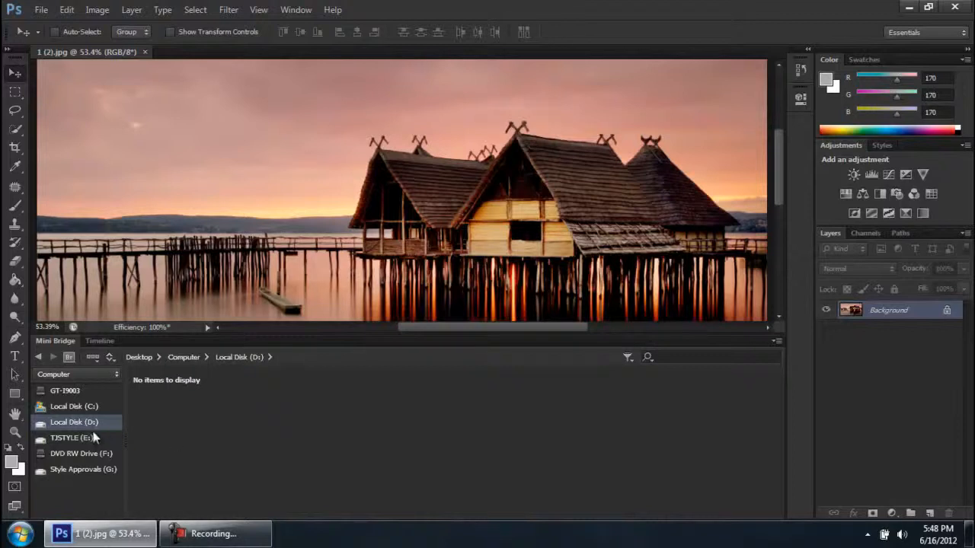
pyautogui.doubleClick(75, 423)
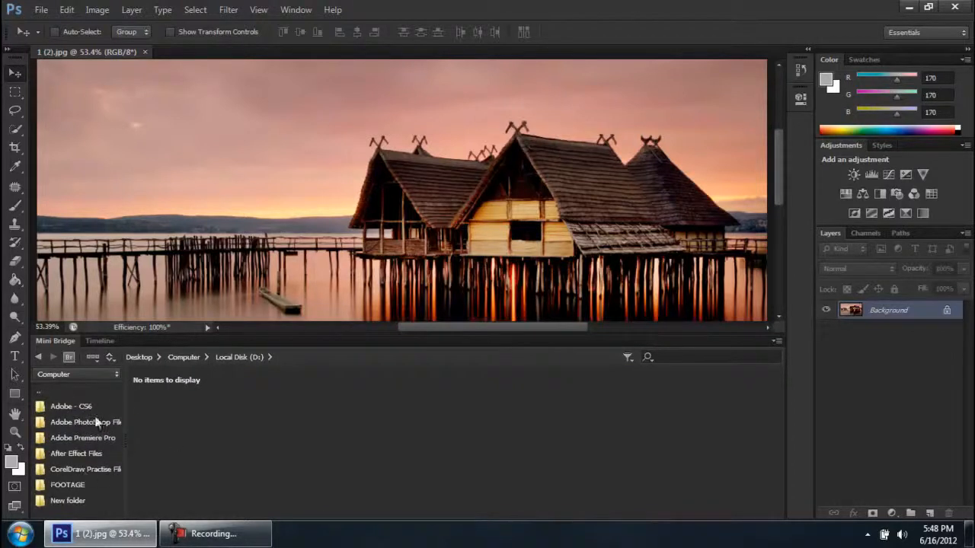
pyautogui.doubleClick(81, 423)
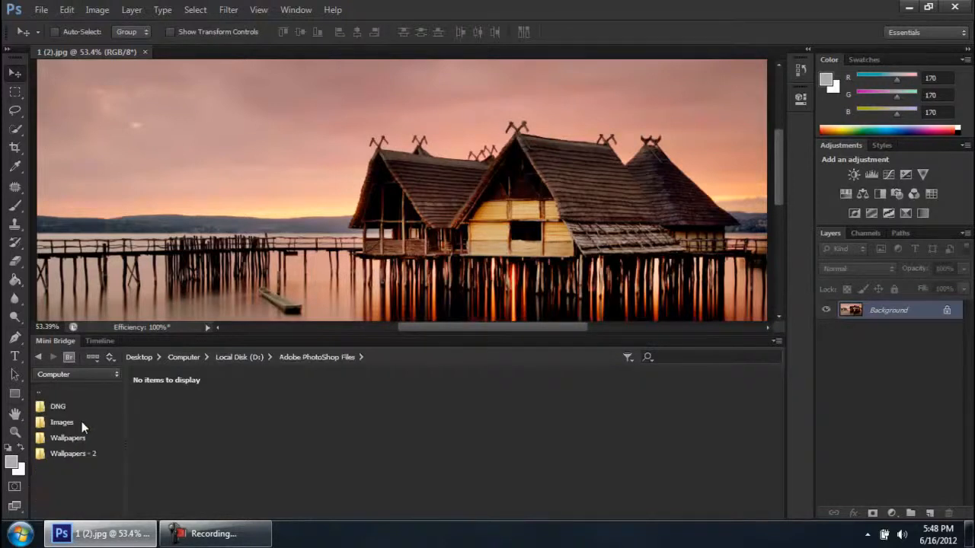
pyautogui.click(82, 422)
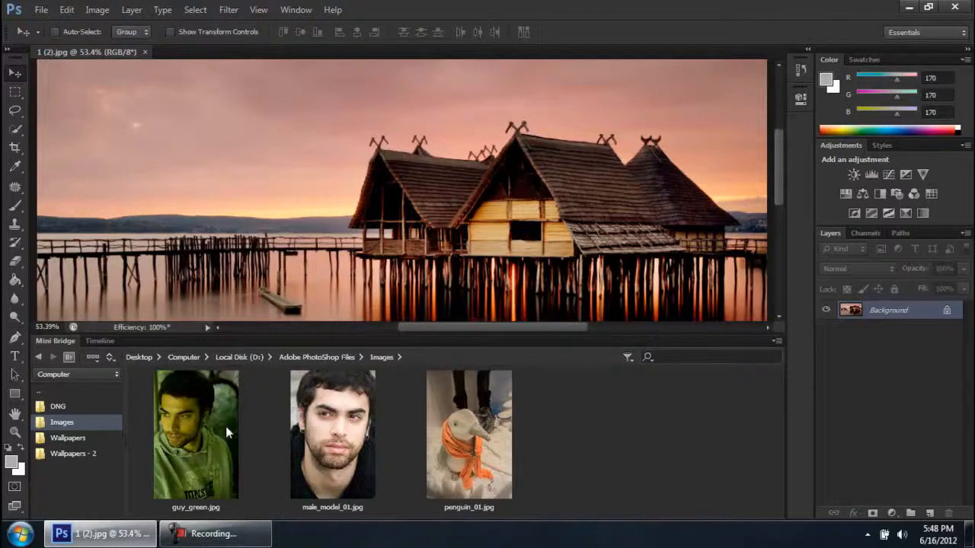
pyautogui.click(65, 455)
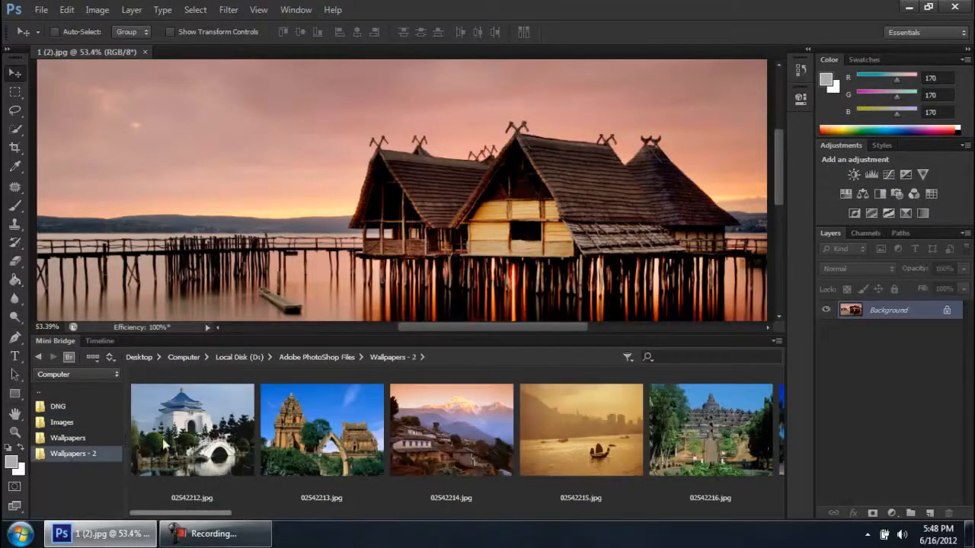
# Open the city skyline image 02542228.jpg in Photoshop from the Wallpapers - 2 thumbnails in Mini Bridge
pyautogui.scroll(-10, 257, 439)
pyautogui.scroll(-5, 257, 443)
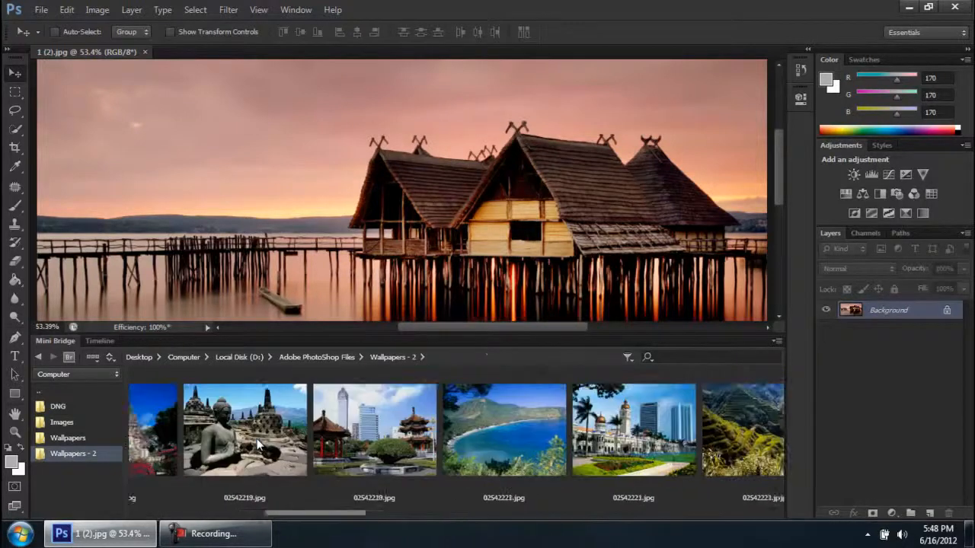
pyautogui.click(427, 419)
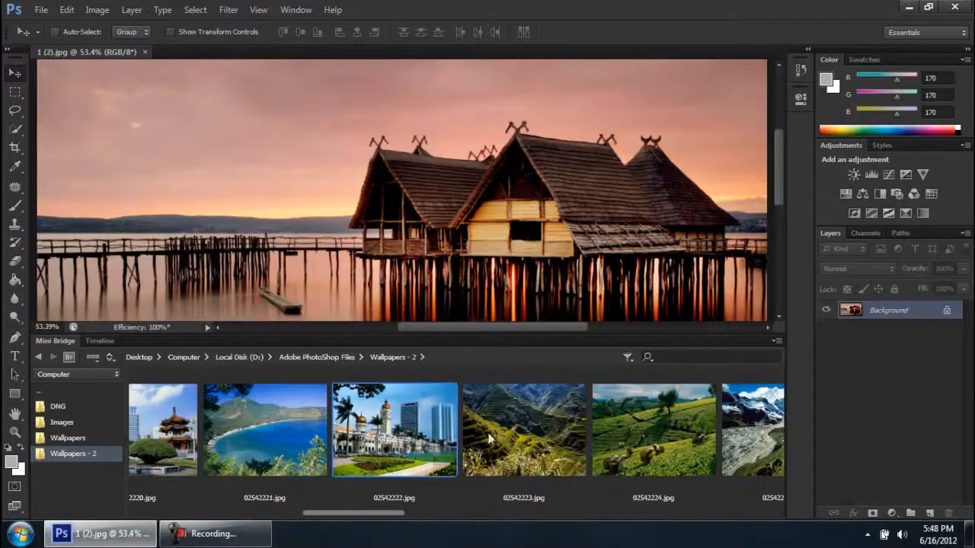
pyautogui.scroll(-3, 513, 457)
pyautogui.scroll(-3, 515, 440)
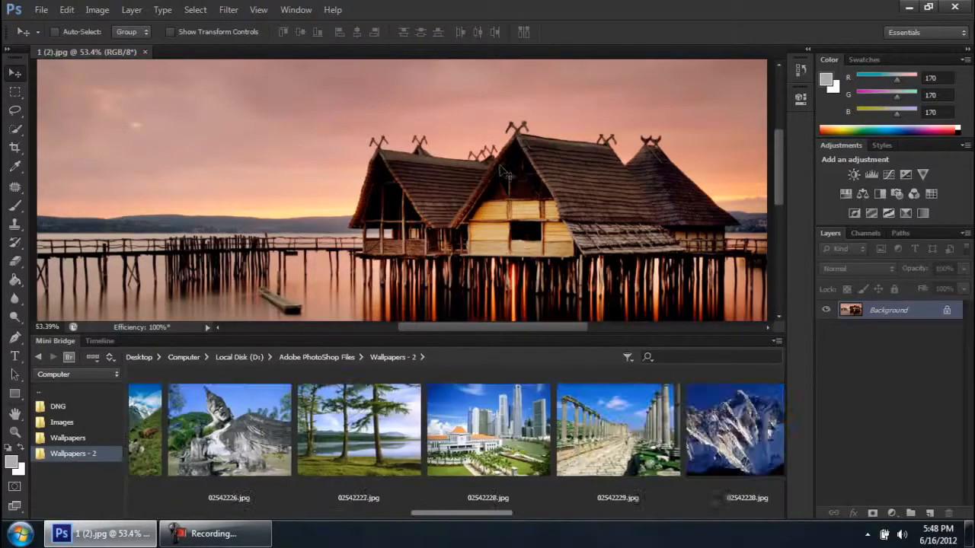
pyautogui.click(477, 451)
pyautogui.doubleClick(490, 435)
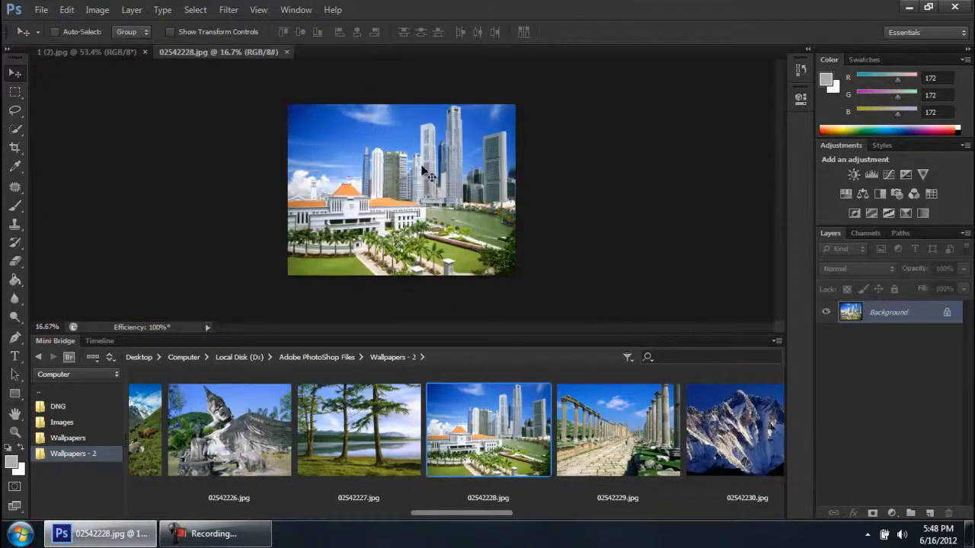
# Select the four consecutive images 02542232.jpg to 02542235.jpg in Mini Bridge and open them all together
pyautogui.scroll(-1, 716, 447)
pyautogui.scroll(-3, 696, 437)
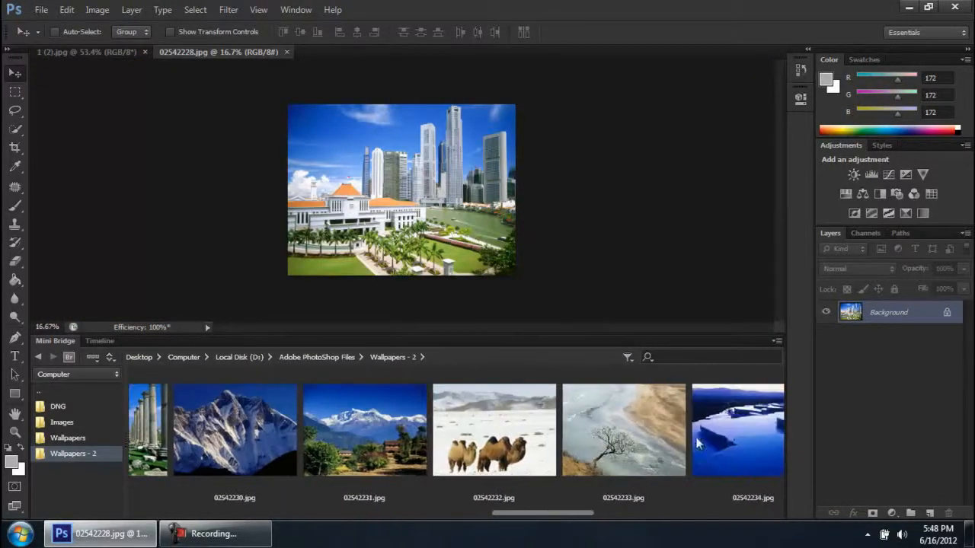
pyautogui.click(468, 415)
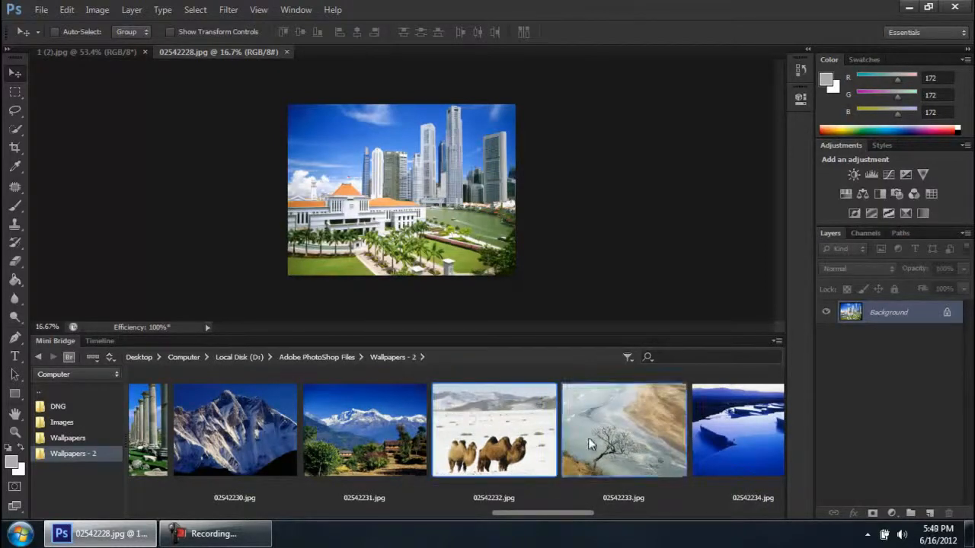
pyautogui.scroll(-1, 588, 438)
pyautogui.scroll(-2, 587, 438)
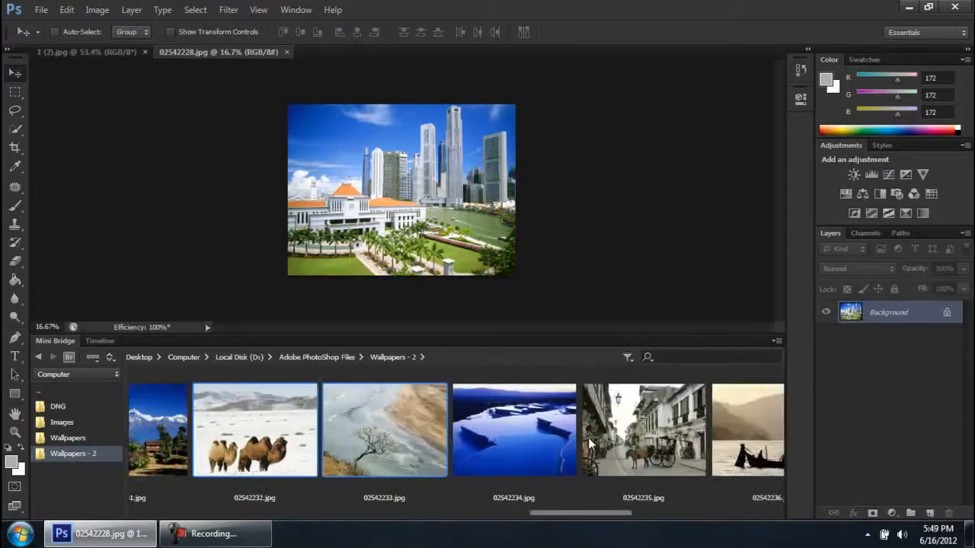
pyautogui.keyDown('ctrl'); pyautogui.click(634, 426); pyautogui.keyUp('ctrl')
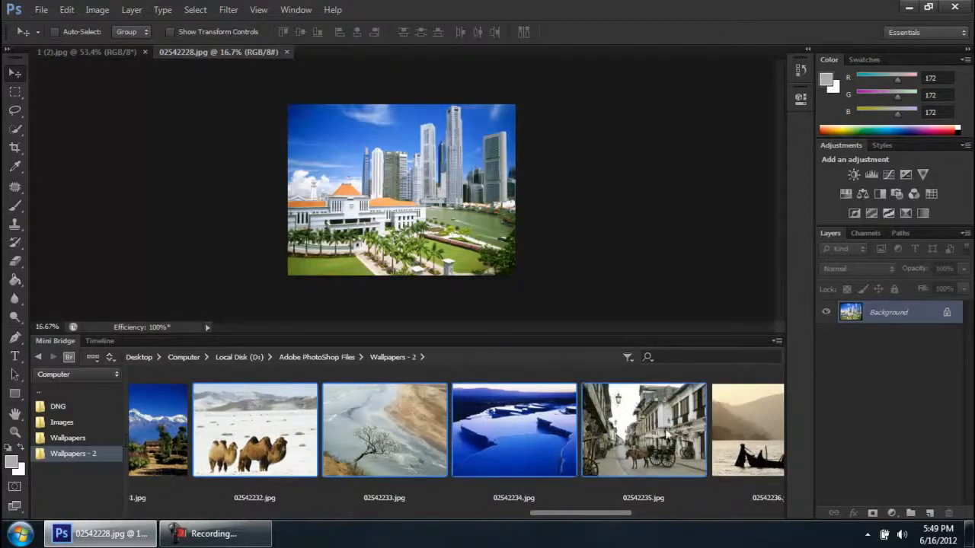
pyautogui.doubleClick(656, 428)
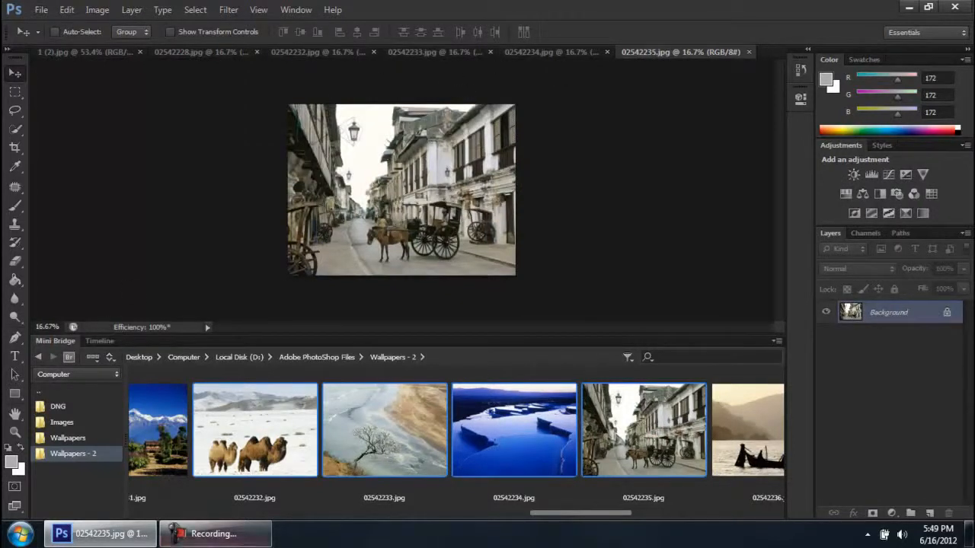
# Collapse Mini Bridge, expand it again, and leave it collapsed to give the image more room
pyautogui.click(213, 534)
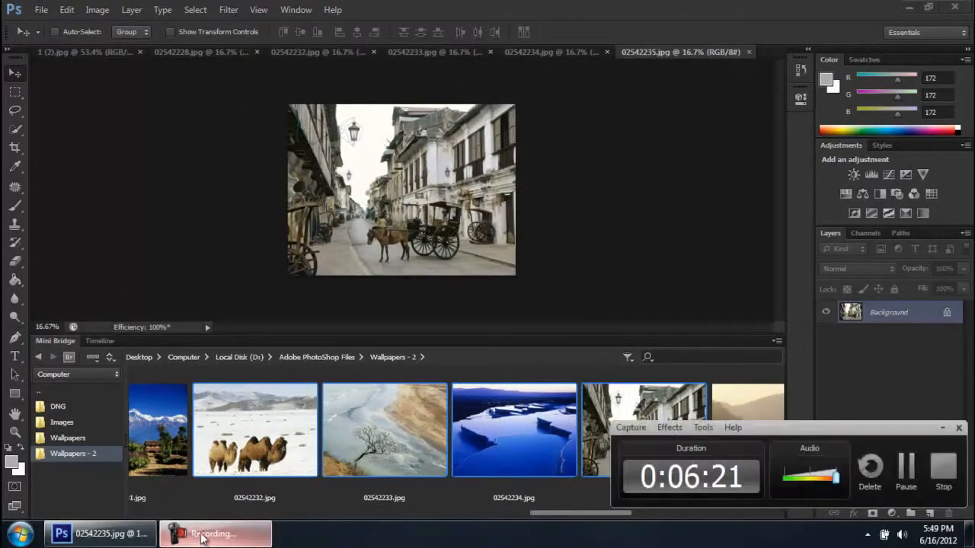
pyautogui.click(257, 536)
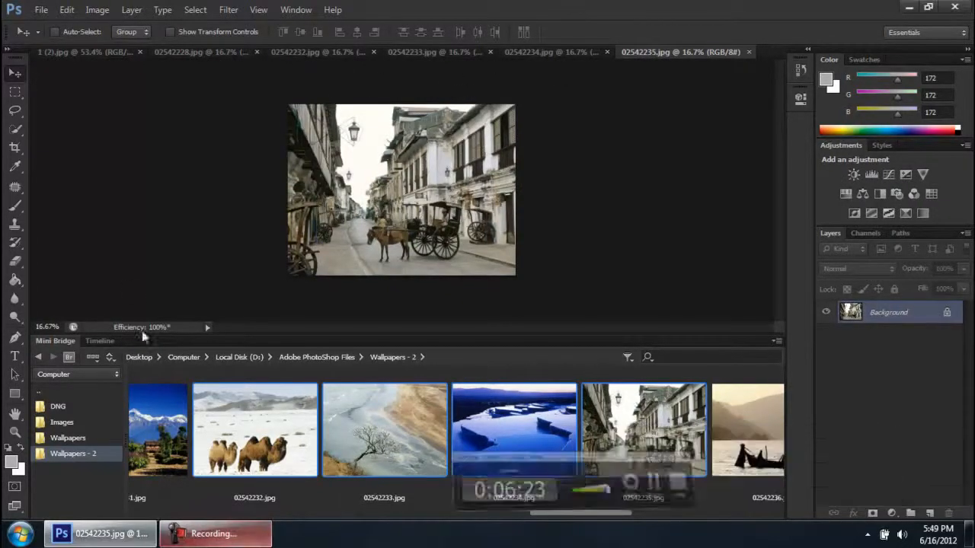
pyautogui.doubleClick(46, 341)
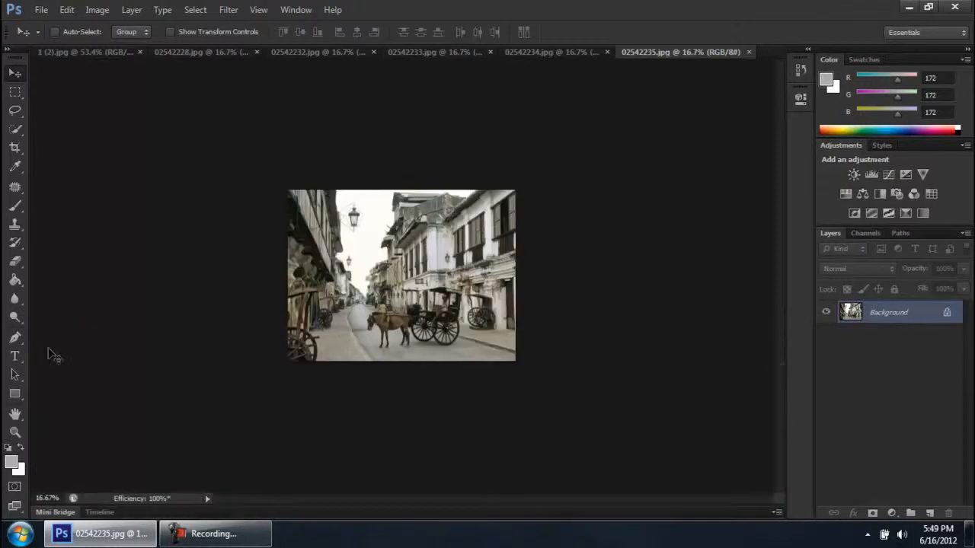
pyautogui.doubleClick(65, 517)
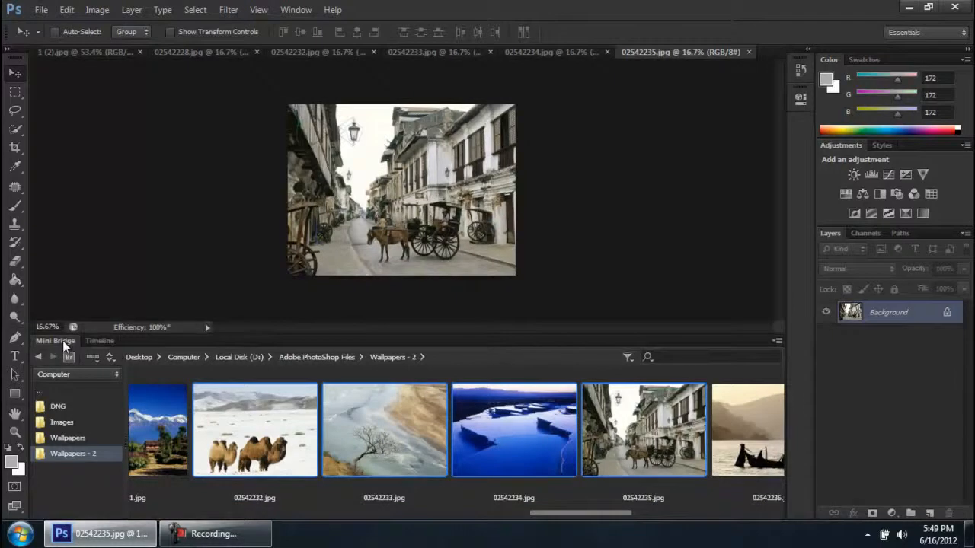
pyautogui.doubleClick(63, 341)
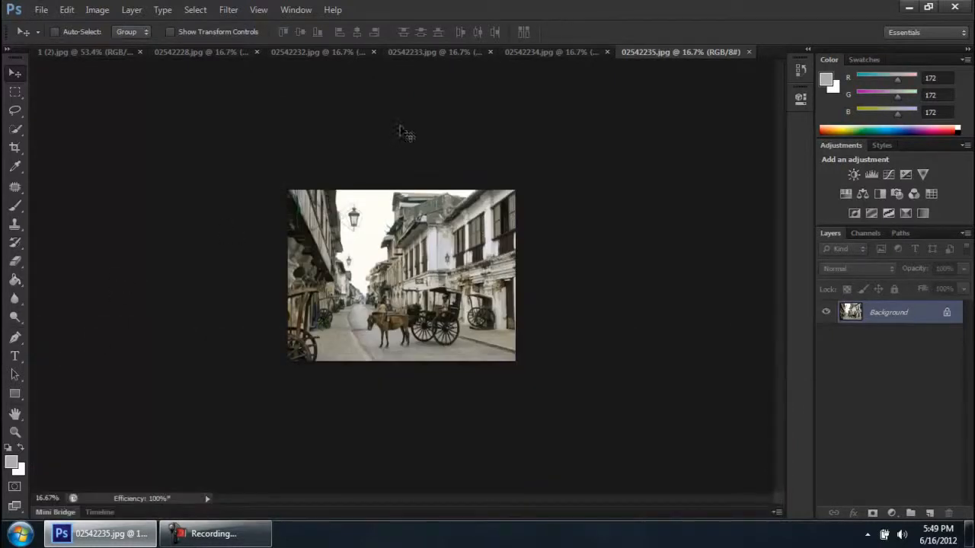
# View the open documents one after another, from 1 (2).jpg through to 02542235.jpg
pyautogui.click(78, 52)
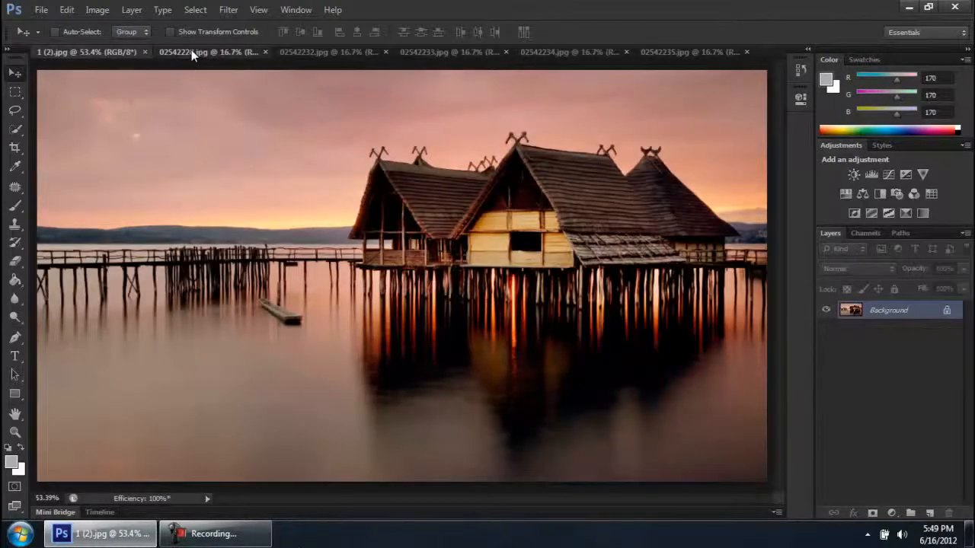
pyautogui.click(191, 51)
pyautogui.click(228, 537)
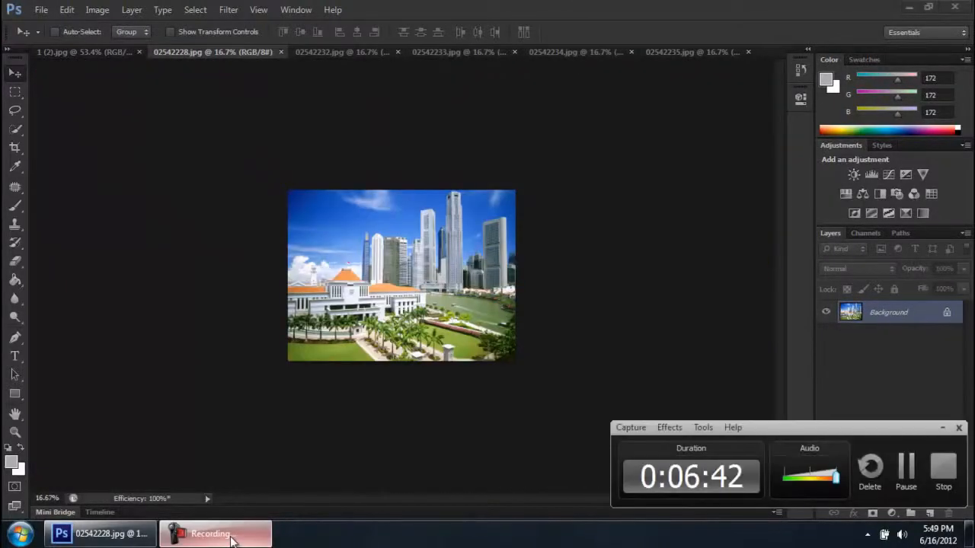
pyautogui.click(335, 52)
pyautogui.click(477, 54)
pyautogui.click(579, 51)
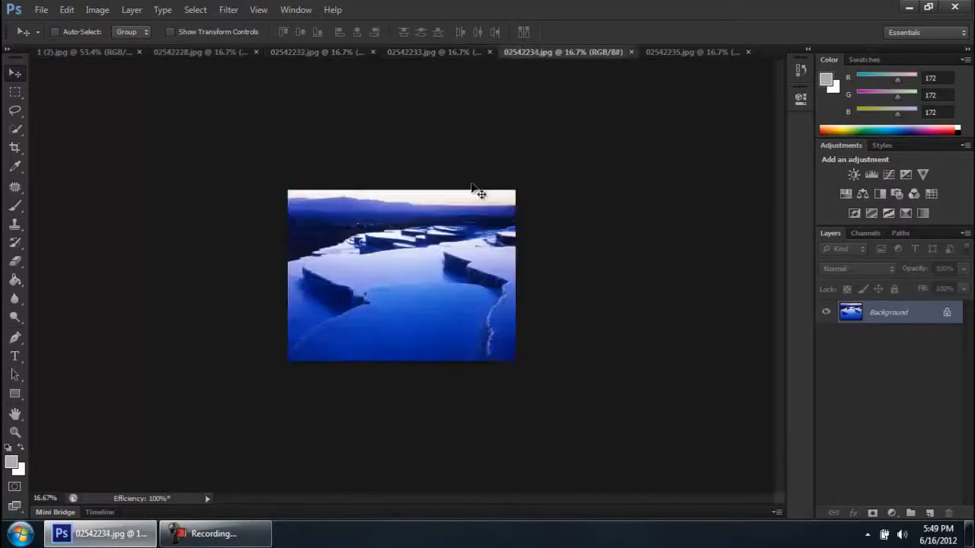
pyautogui.moveTo(228, 541)
pyautogui.click(227, 538)
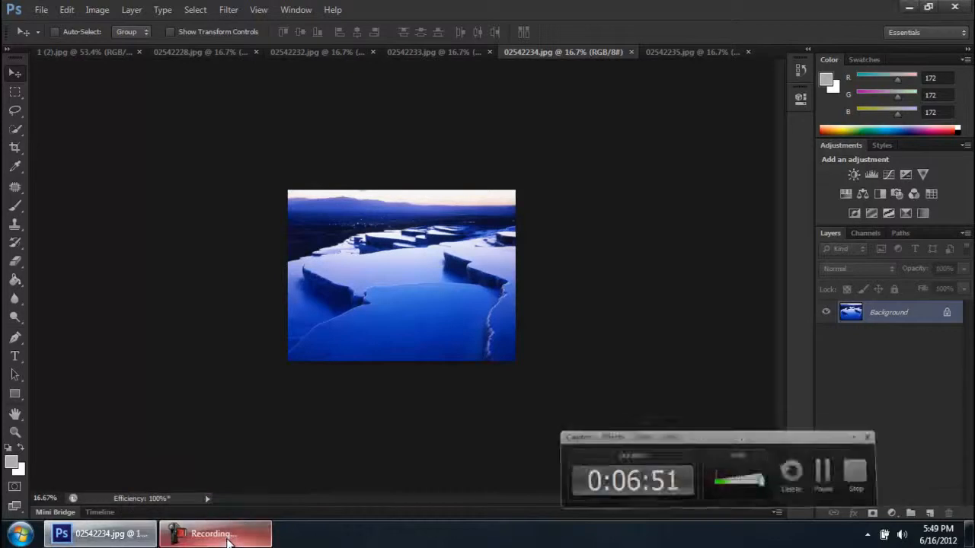
pyautogui.click(696, 60)
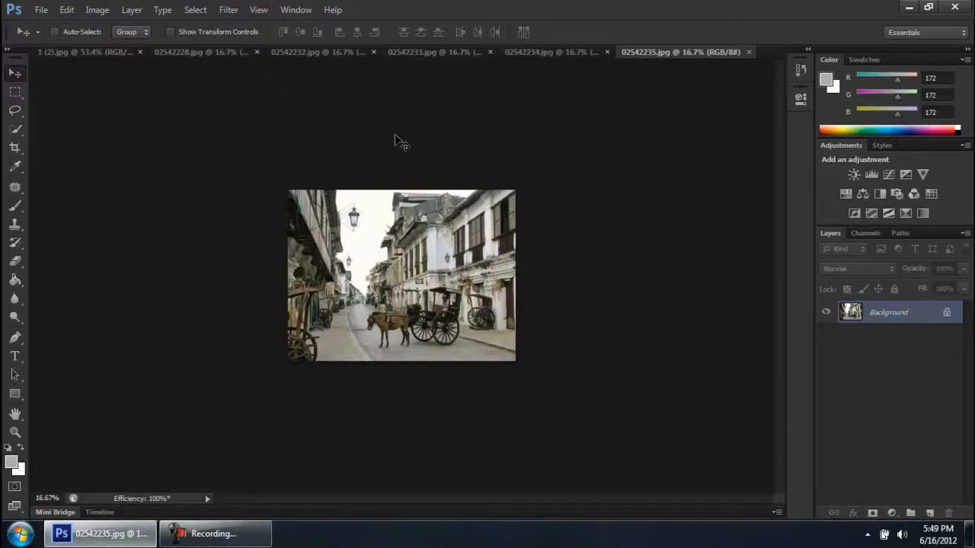
# View the open images 02542228.jpg, 02542232.jpg and 02542233.jpg in turn, enlarging the camel picture for a closer look
pyautogui.click(188, 56)
pyautogui.click(329, 57)
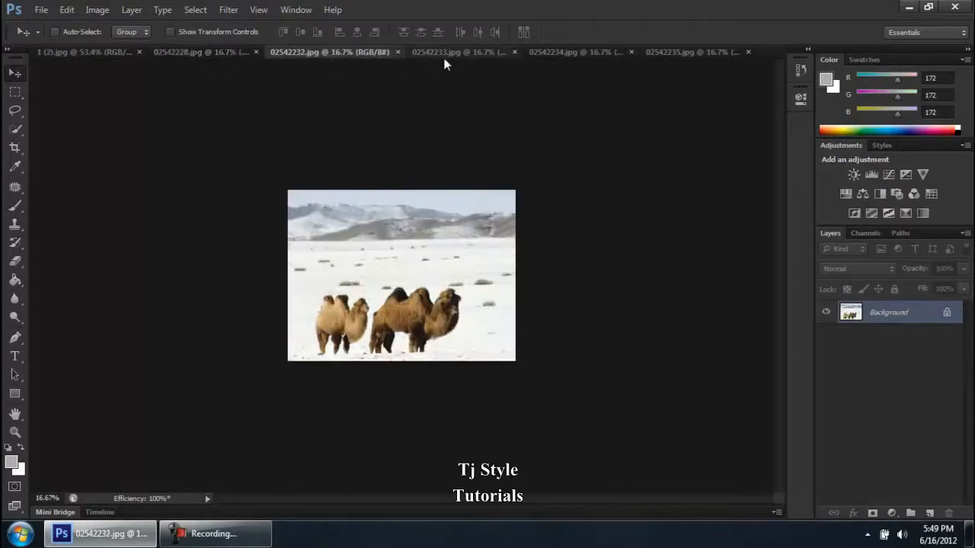
pyautogui.scroll(7, 397, 348)
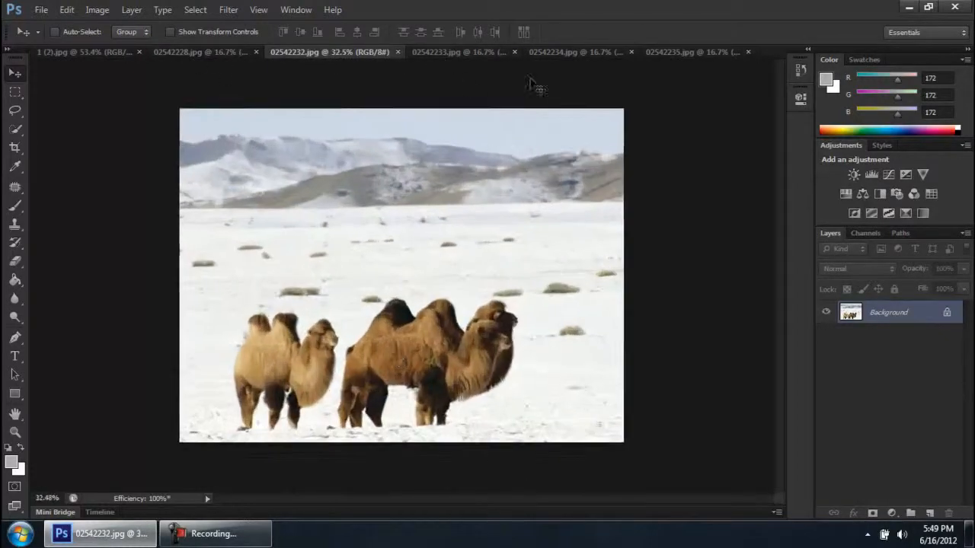
pyautogui.hotkey('ctrl', 'Tab')
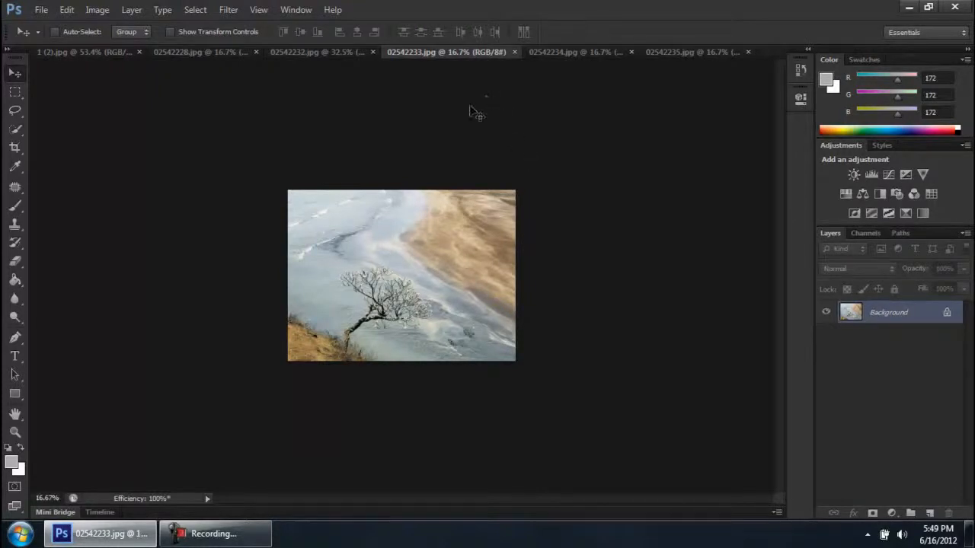
# Show 1 (2).jpg and review the options for arranging and matching the open document windows
pyautogui.click(121, 53)
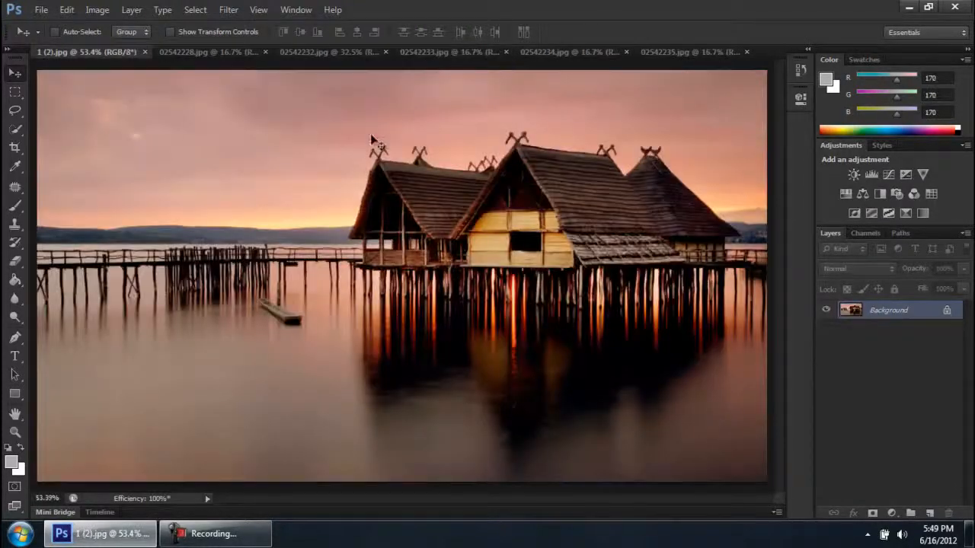
pyautogui.hotkey('ctrl', '0')
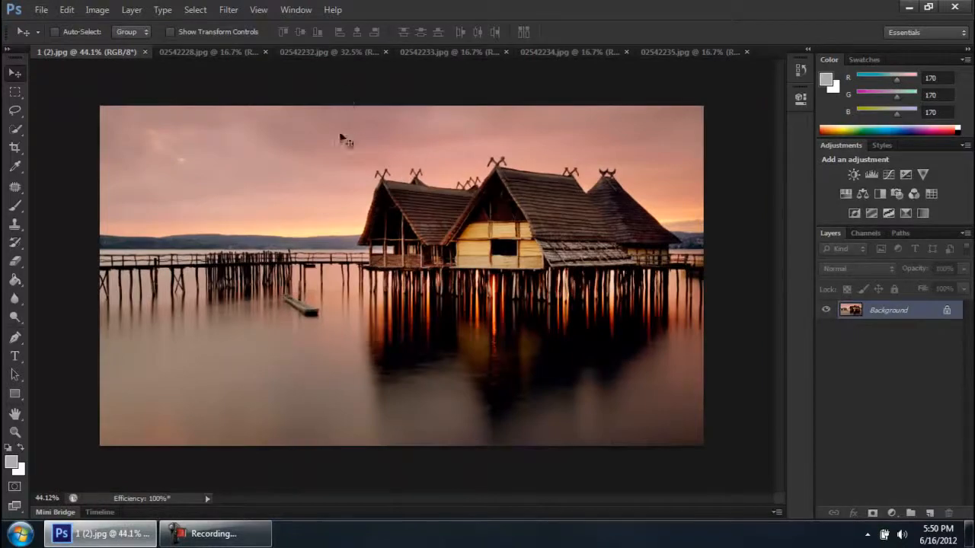
pyautogui.click(286, 10)
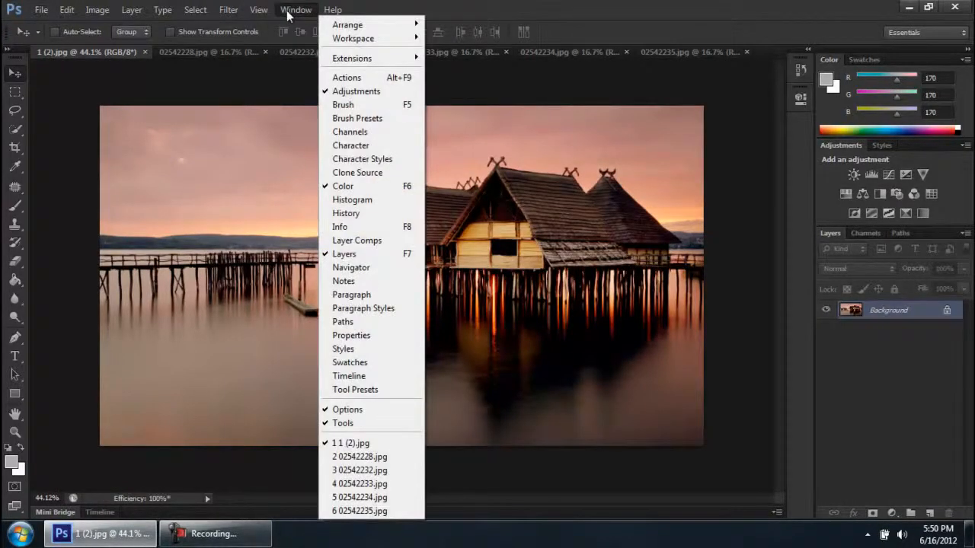
pyautogui.moveTo(385, 25)
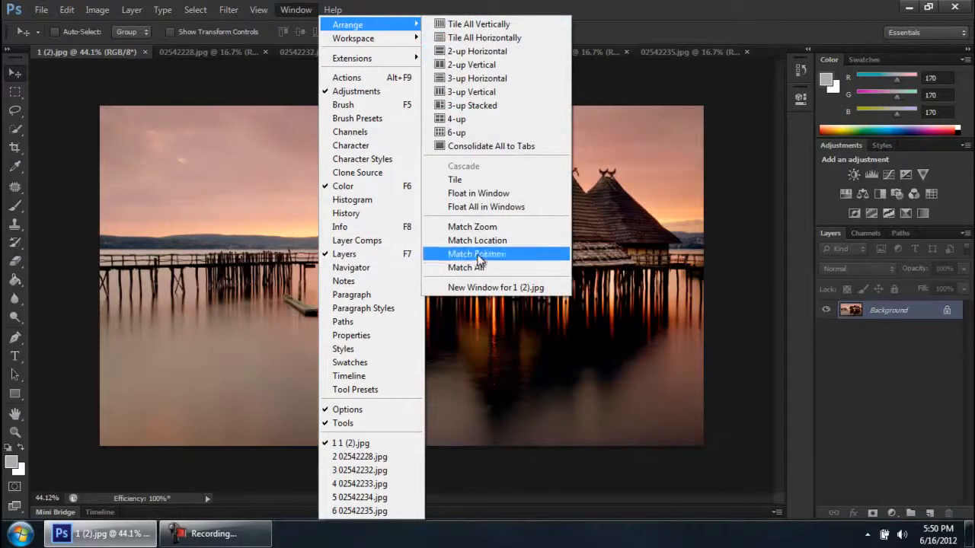
pyautogui.click(265, 259)
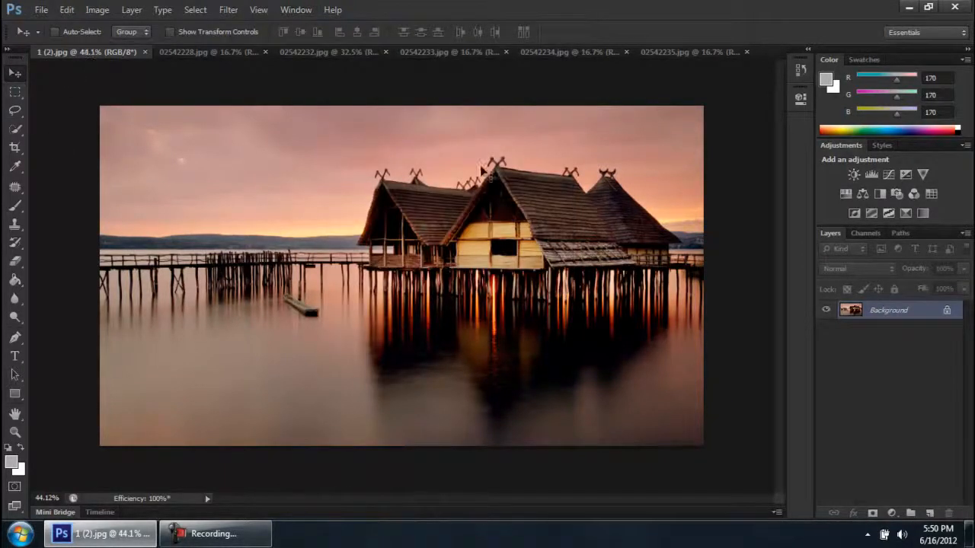
# Fit 1 (2).jpg on the screen and apply Match All so every open document takes over its view settings
pyautogui.hotkey('ctrl', '0')
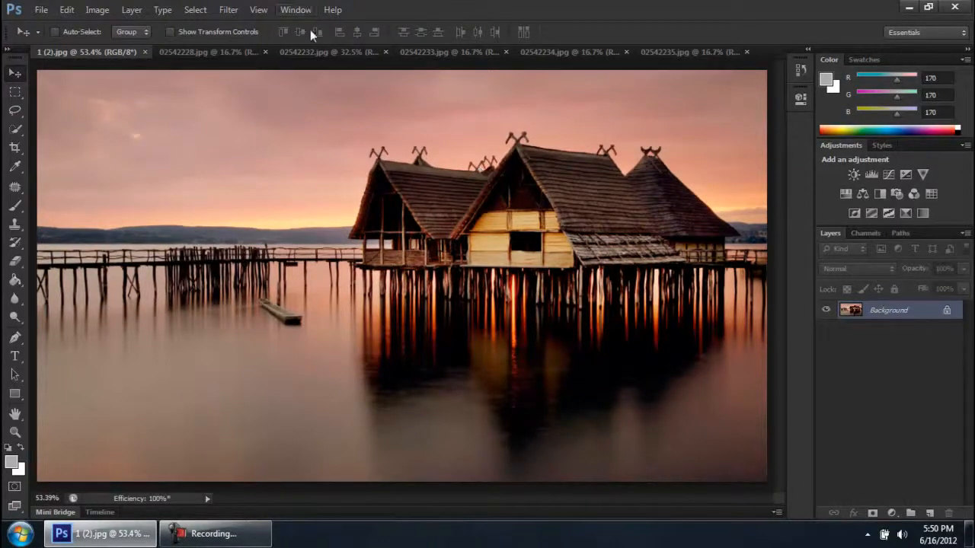
pyautogui.click(293, 9)
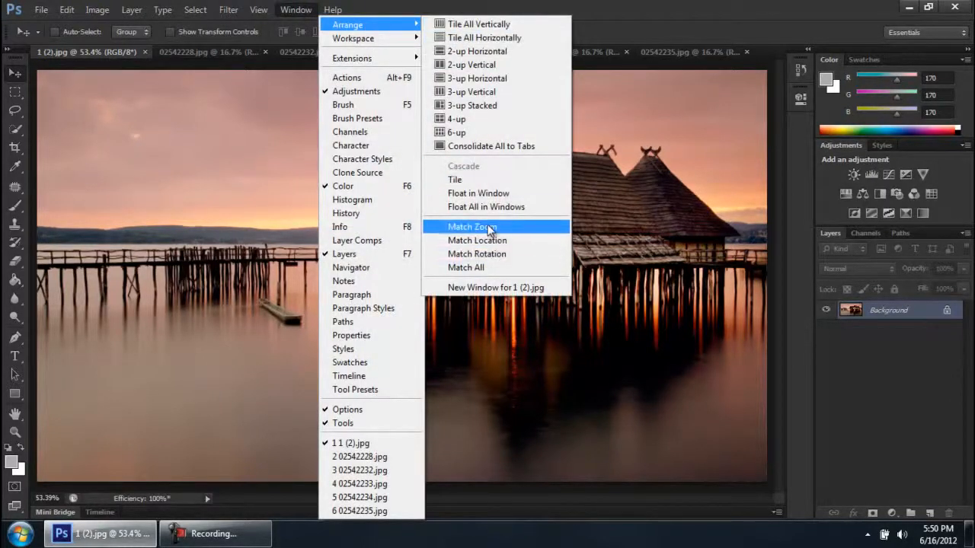
pyautogui.click(488, 269)
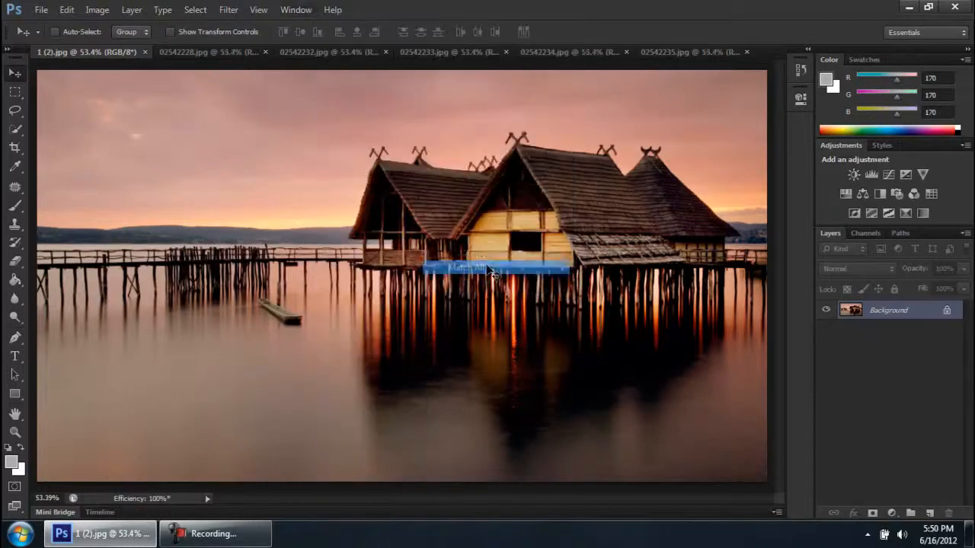
# Check the view of the open images 02542228.jpg through 02542234.jpg one after another
pyautogui.click(204, 53)
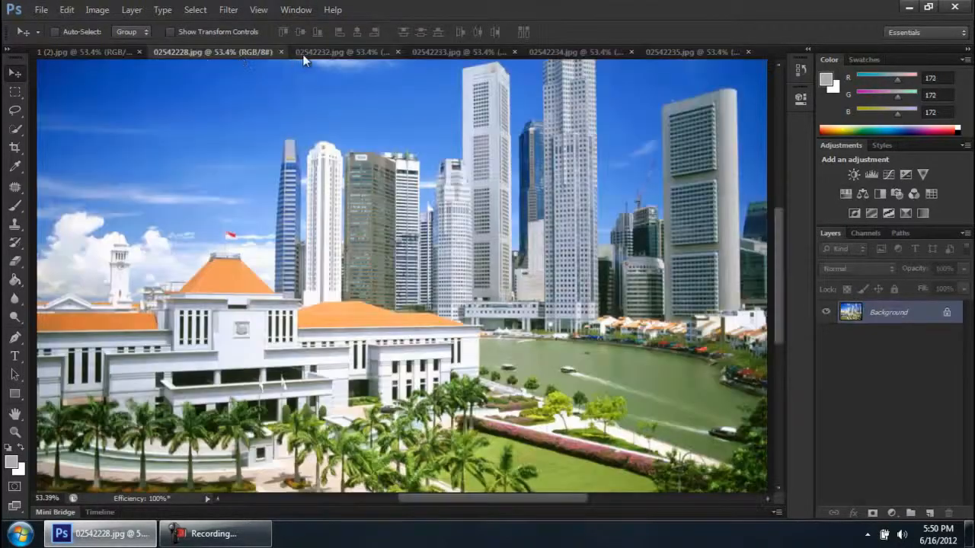
pyautogui.click(313, 54)
pyautogui.click(426, 53)
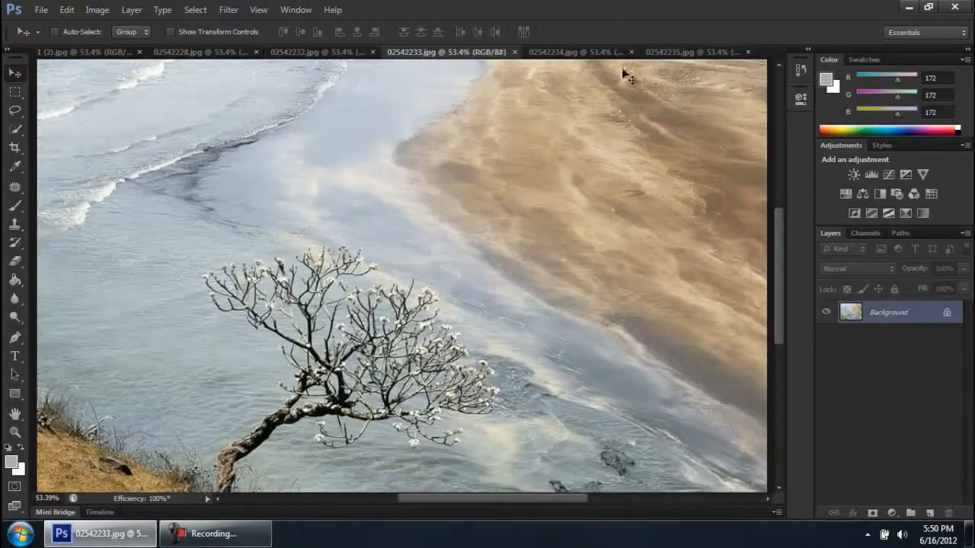
pyautogui.click(584, 52)
# Switch to the street image 02542235.jpg and fit it on the screen
pyautogui.click(698, 52)
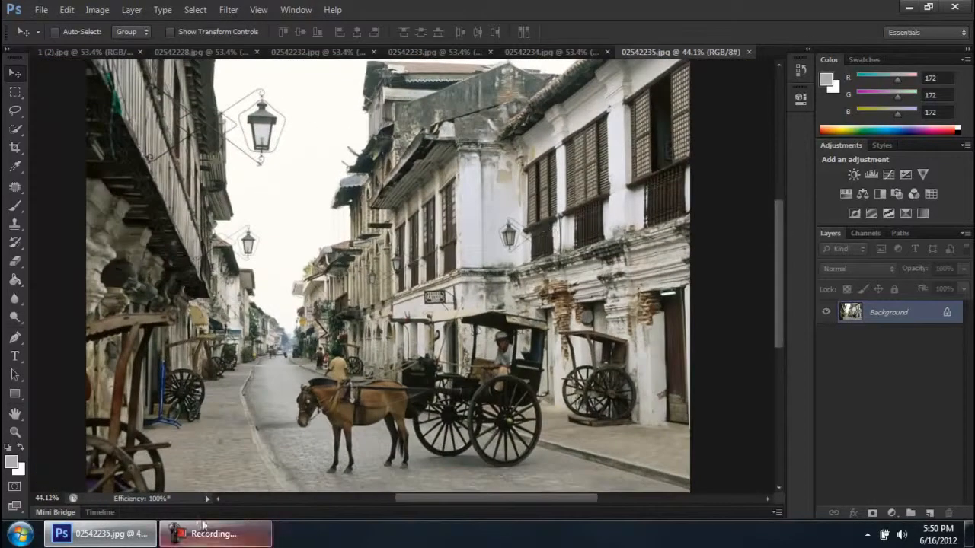
pyautogui.click(204, 533)
pyautogui.click(203, 534)
pyautogui.hotkey('ctrl', '0')
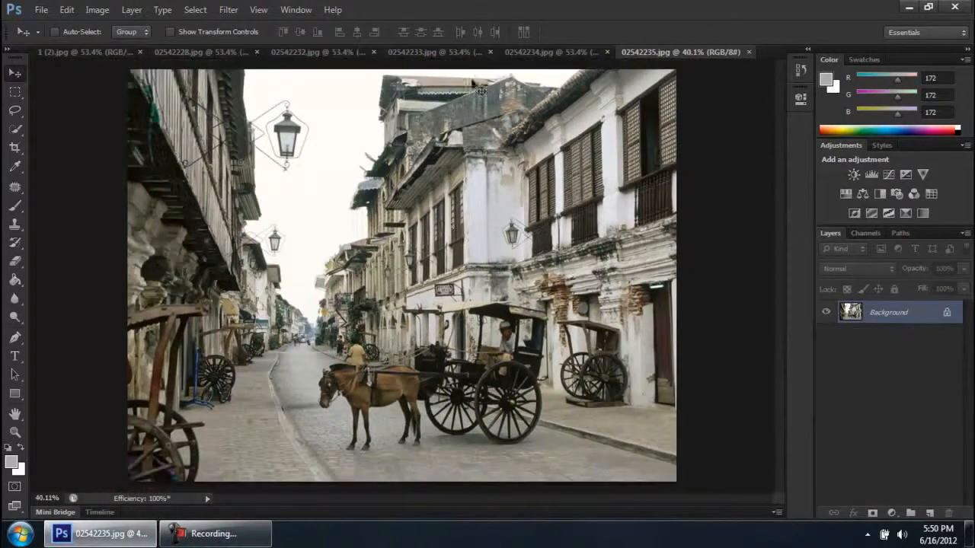
# View the open images in reverse order, from 02542233.jpg back to 1 (2).jpg
pyautogui.click(408, 54)
pyautogui.click(314, 55)
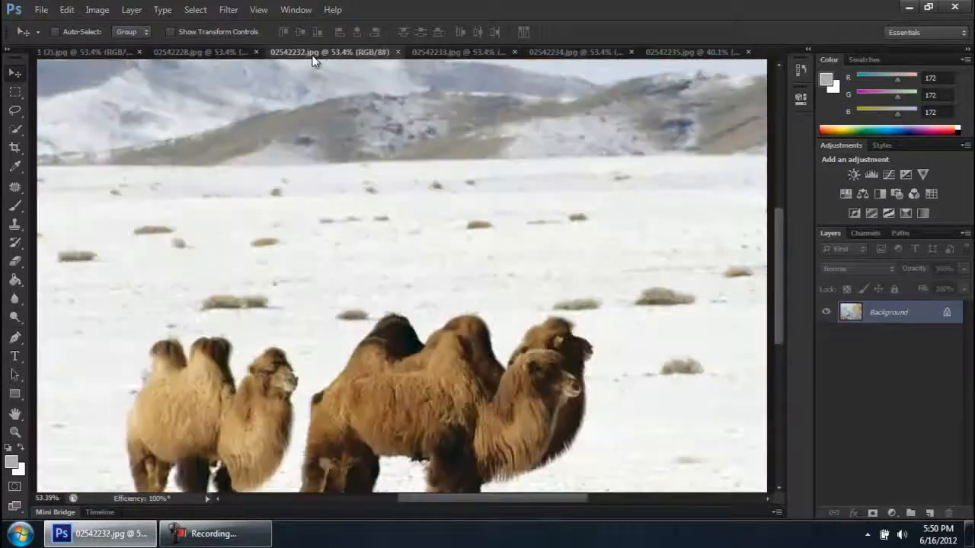
pyautogui.click(227, 55)
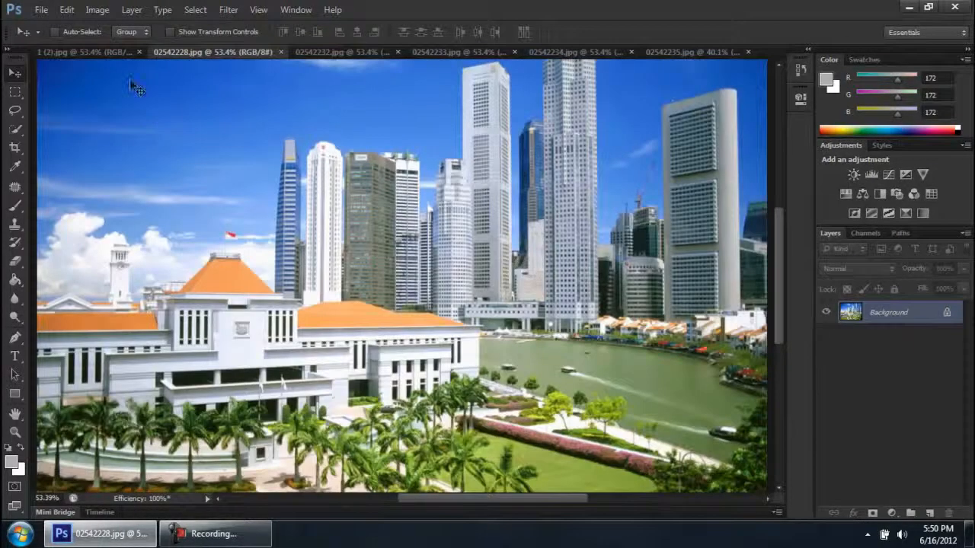
pyautogui.click(78, 53)
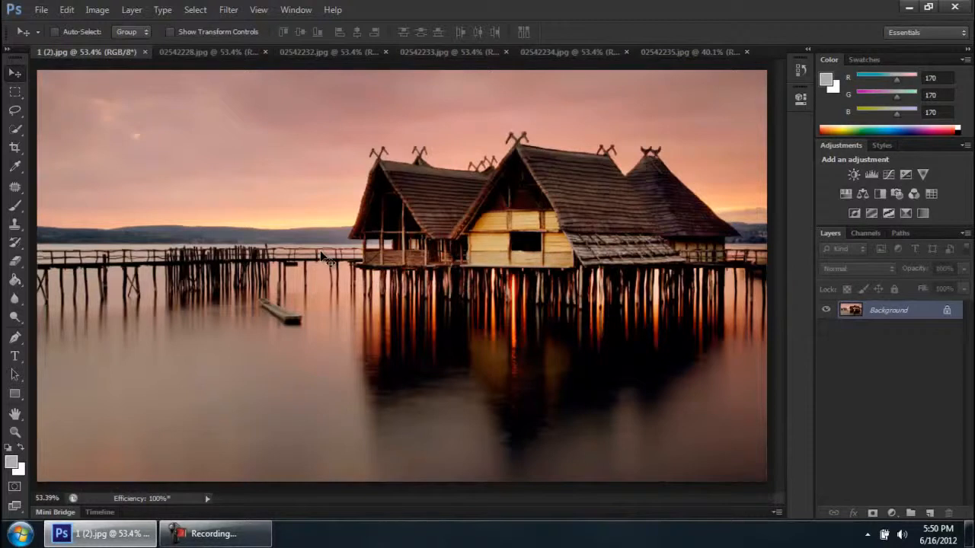
pyautogui.click(255, 542)
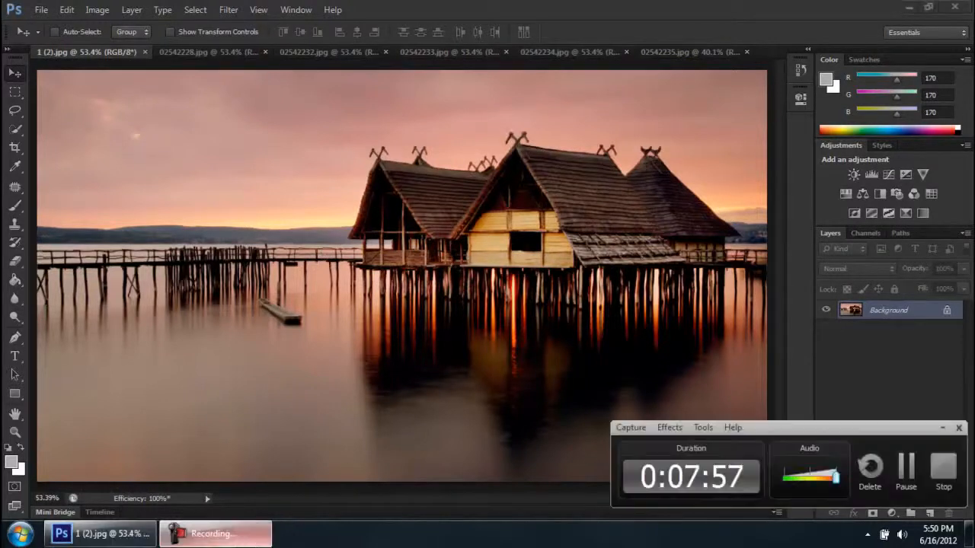
pyautogui.click(254, 543)
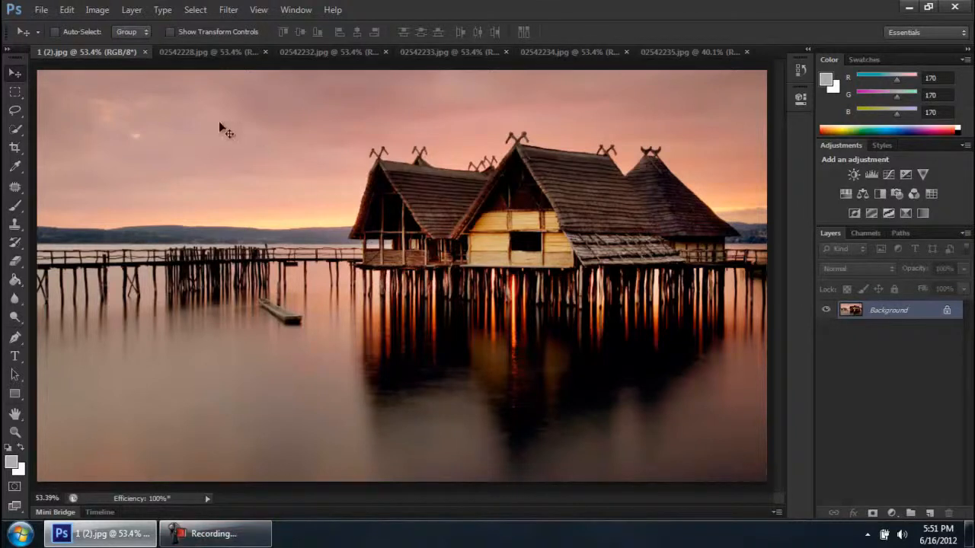
# Browse the open images from 02542228.jpg to 02542235.jpg, fitting 02542233.jpg on the screen and enlarging it to 44.12%
pyautogui.click(201, 48)
pyautogui.click(329, 48)
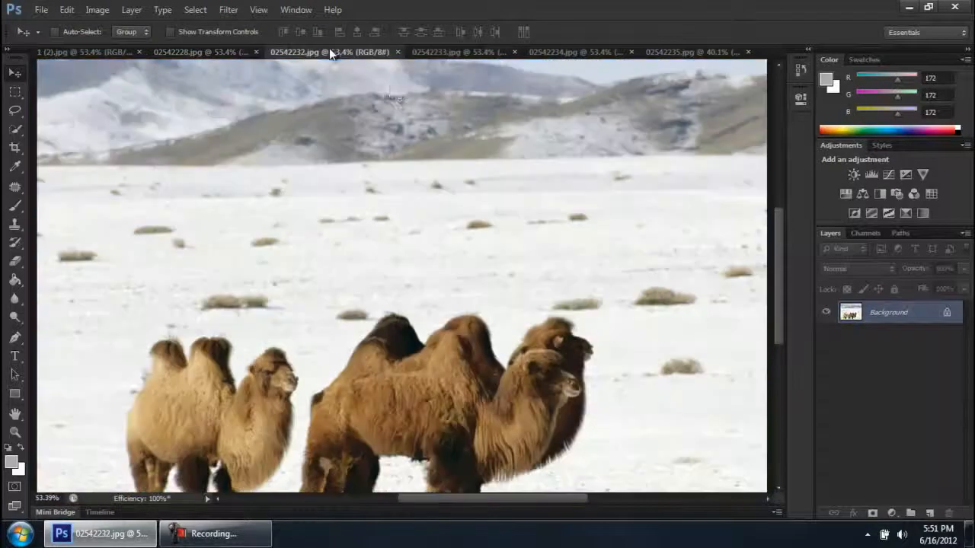
pyautogui.click(440, 52)
pyautogui.hotkey('ctrl', '0')
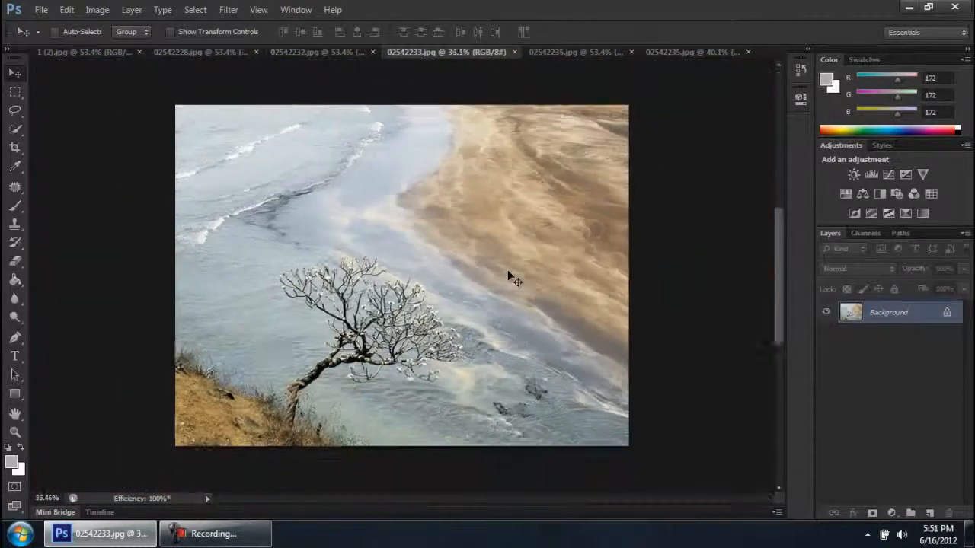
pyautogui.scroll(2, 512, 279)
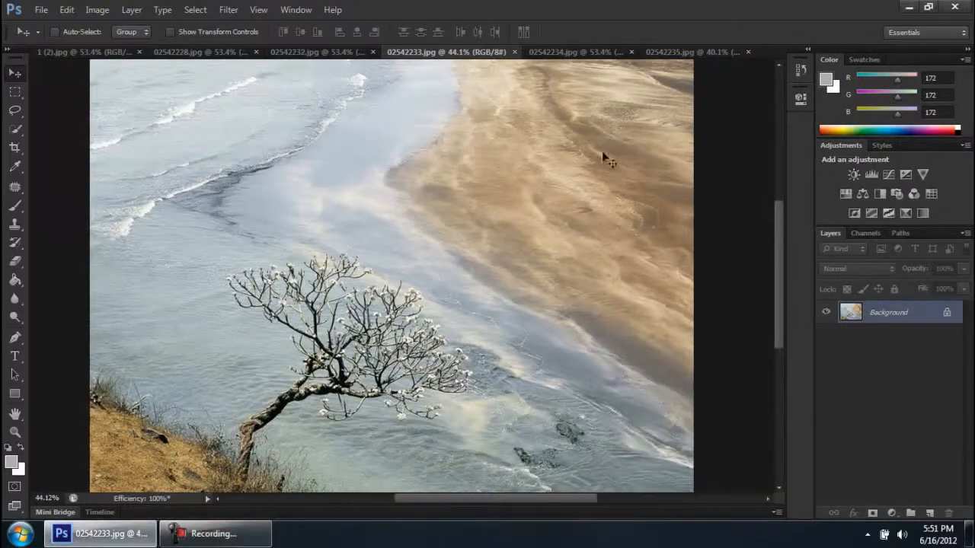
pyautogui.click(565, 53)
pyautogui.click(695, 55)
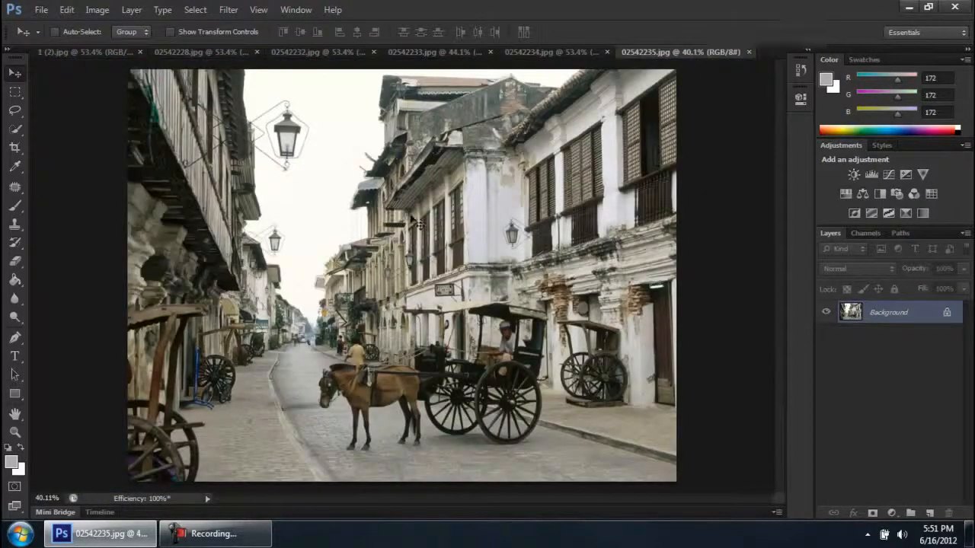
# Close 1 (2).jpg on its own and close all the remaining open documents together
pyautogui.click(88, 52)
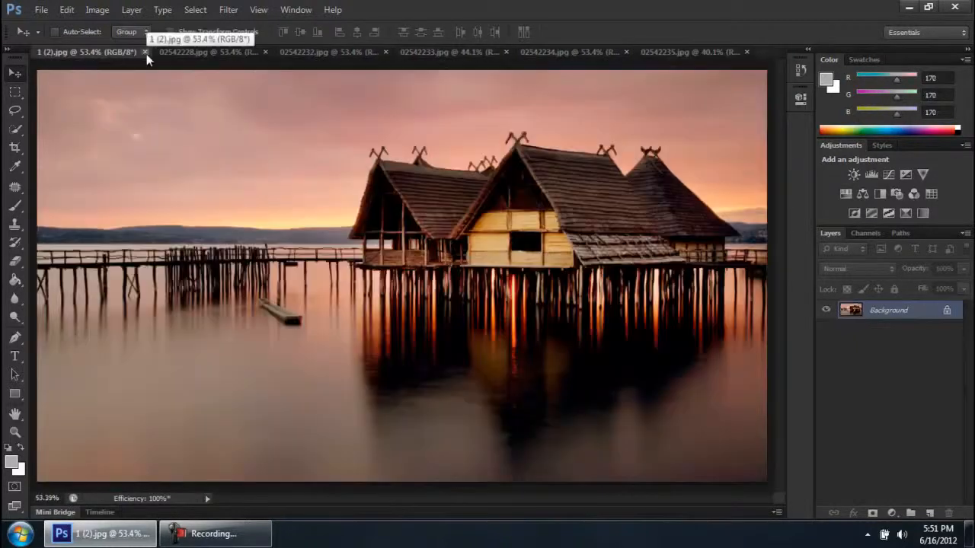
pyautogui.click(145, 53)
pyautogui.rightClick(114, 55)
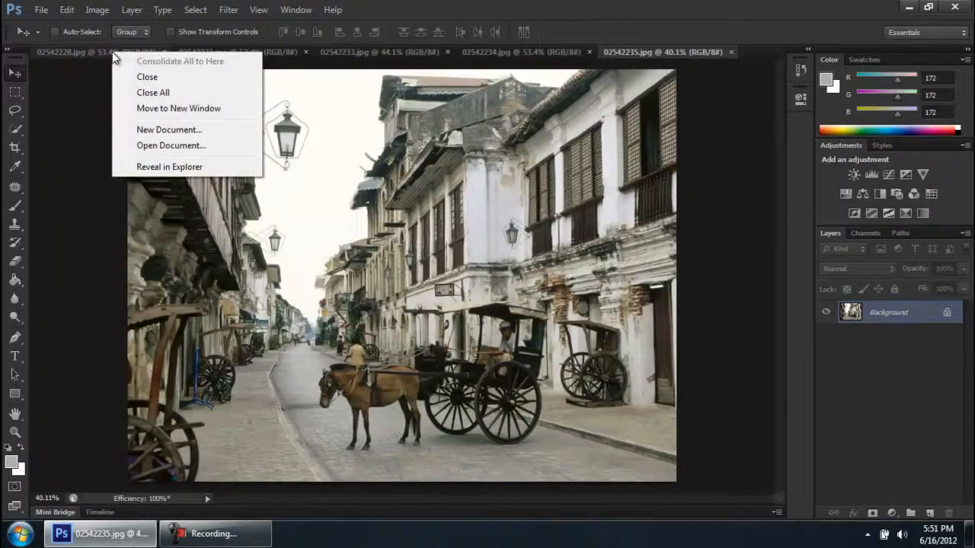
pyautogui.click(52, 53)
pyautogui.rightClick(68, 50)
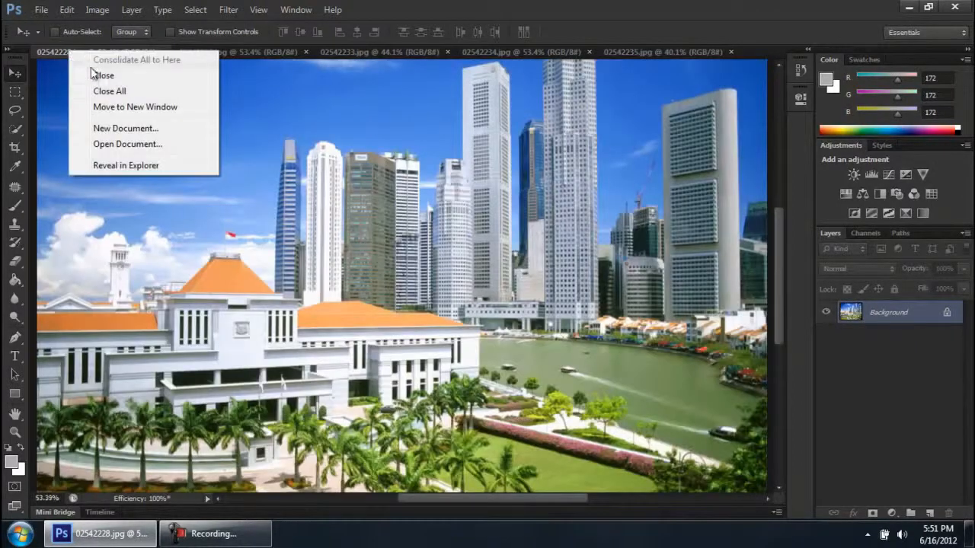
pyautogui.click(108, 92)
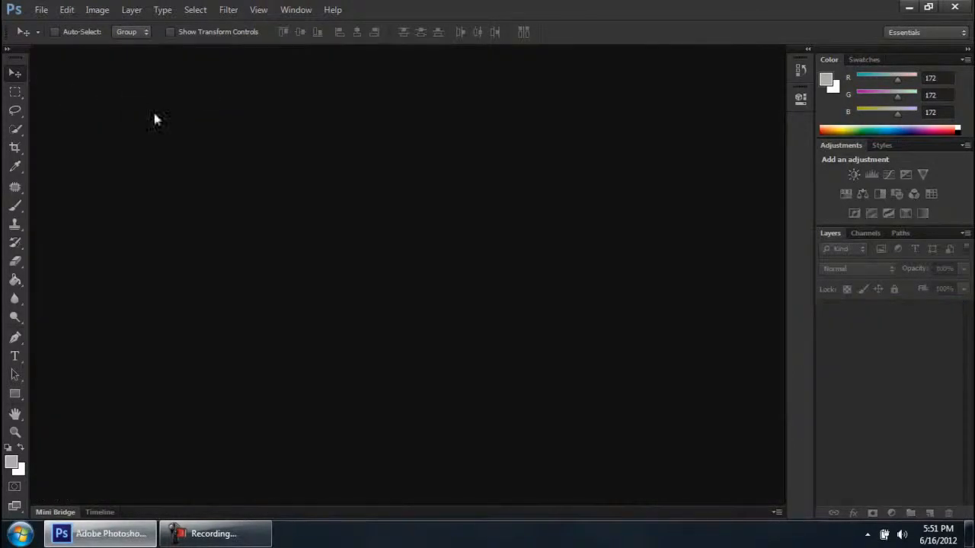
pyautogui.click(261, 538)
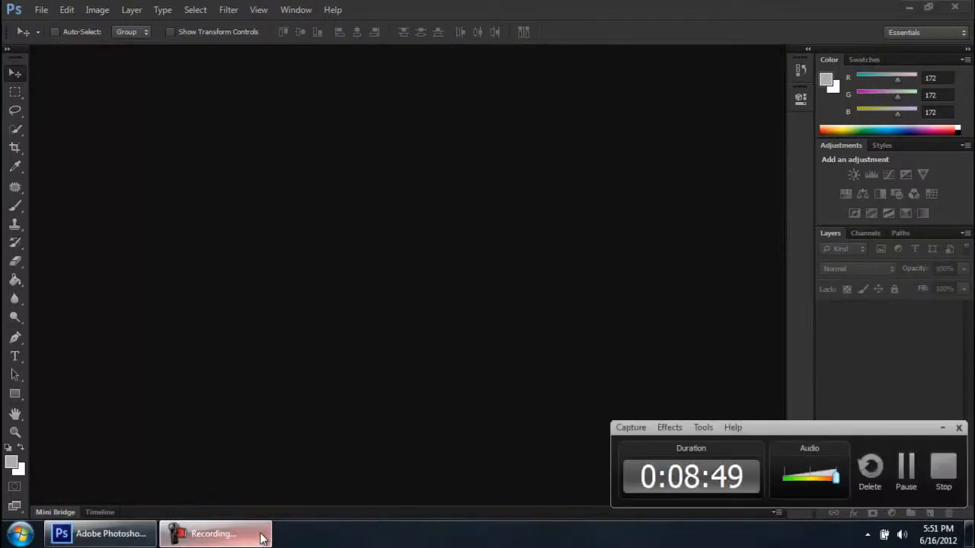
pyautogui.click(262, 538)
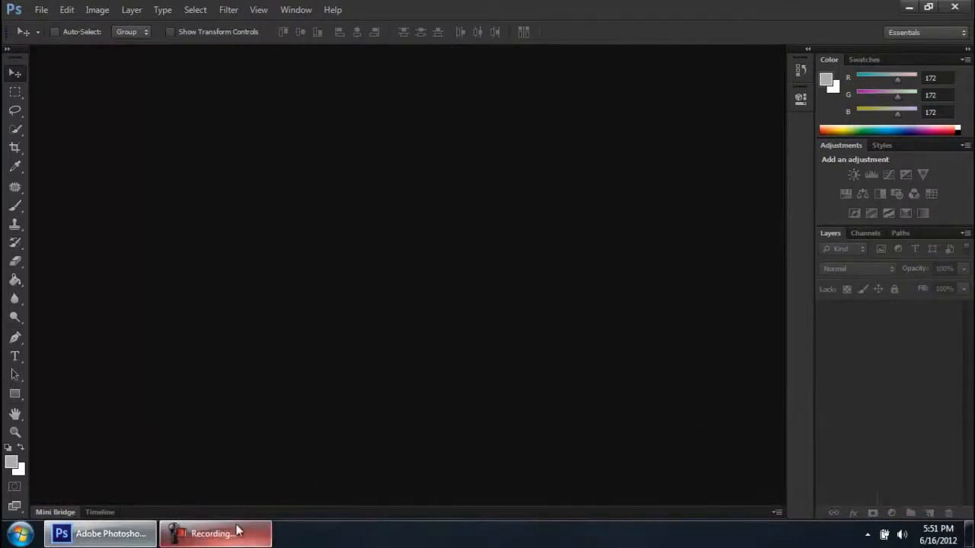
# Open guy_green.jpg, male_model_01.jpg and penguin_01.jpg together from Mini Bridge's Images folder, and collapse Mini Bridge
pyautogui.click(64, 512)
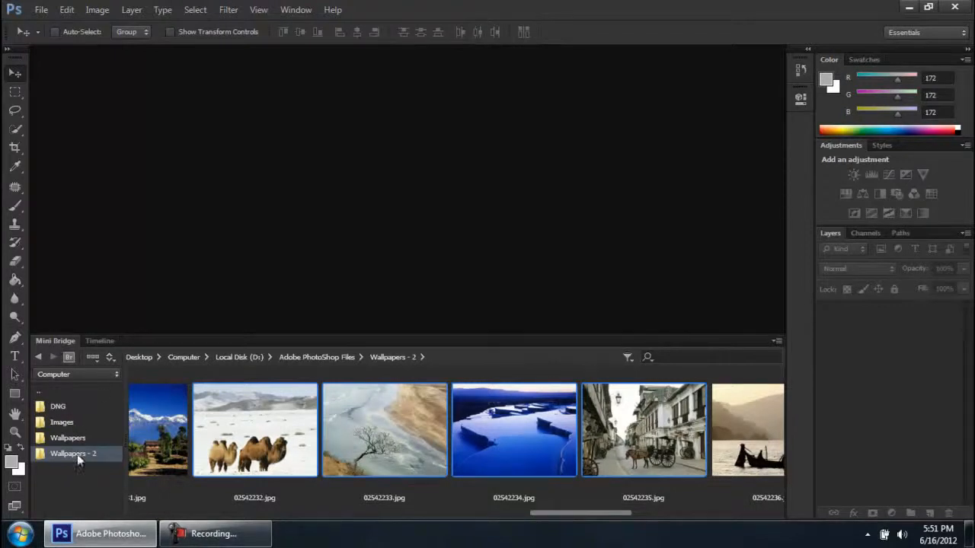
pyautogui.click(64, 423)
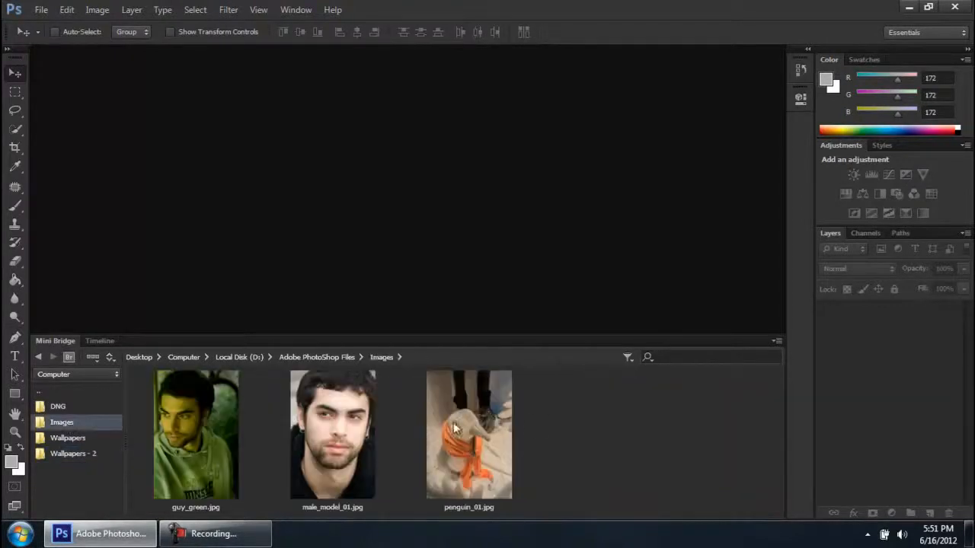
pyautogui.moveTo(580, 417); pyautogui.dragTo(192, 459)
pyautogui.moveTo(568, 418); pyautogui.dragTo(204, 440)
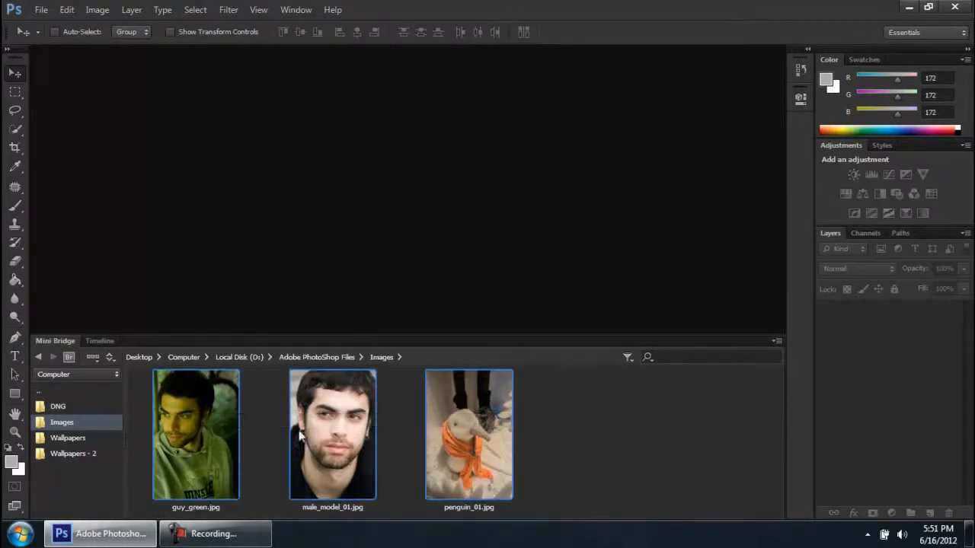
pyautogui.doubleClick(203, 423)
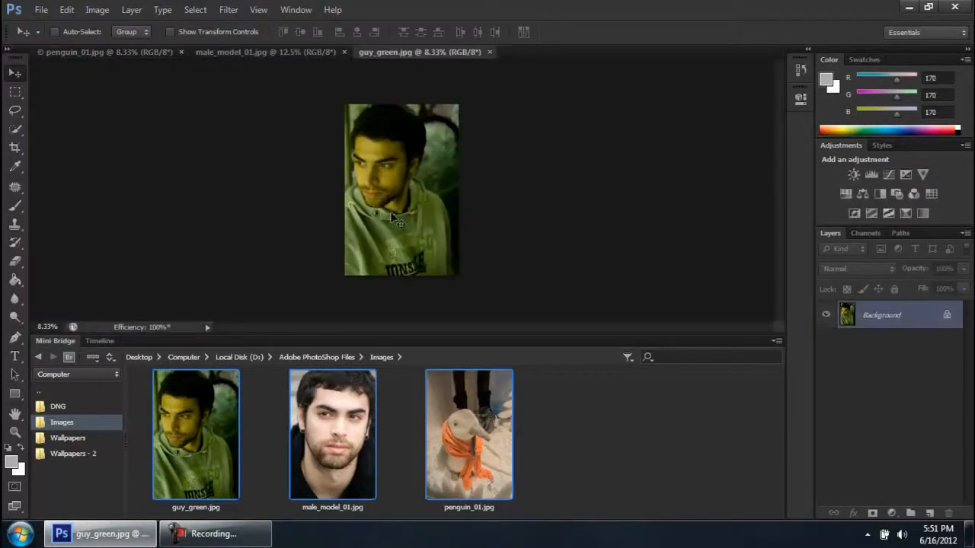
pyautogui.doubleClick(69, 339)
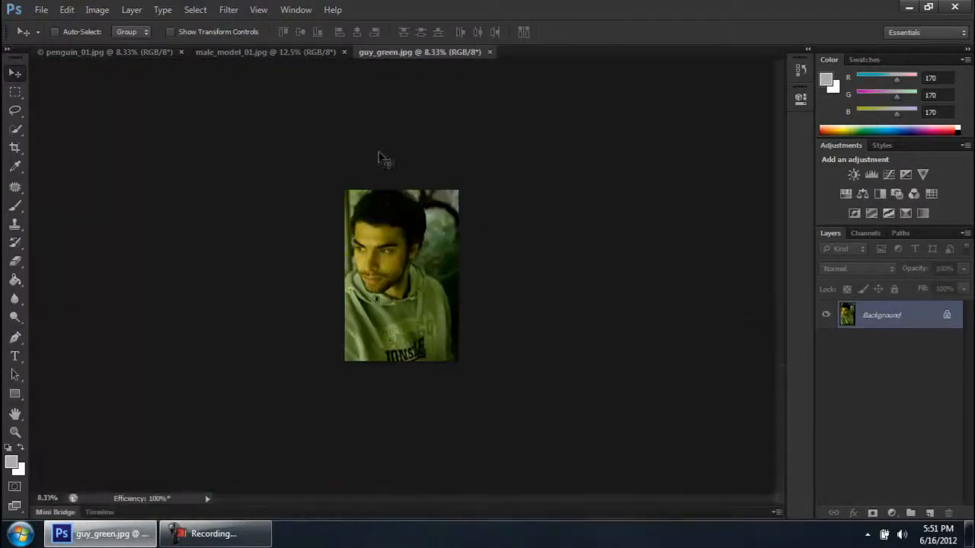
# Enlarge penguin_01.jpg to 20.47% and match the zoom, location and rotation of all open images to it
pyautogui.click(95, 53)
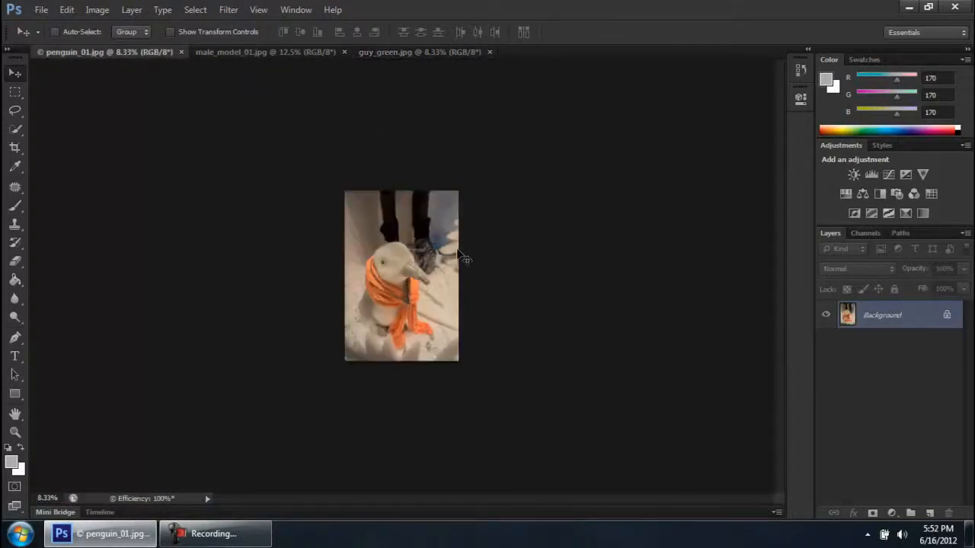
pyautogui.scroll(3, 460, 256)
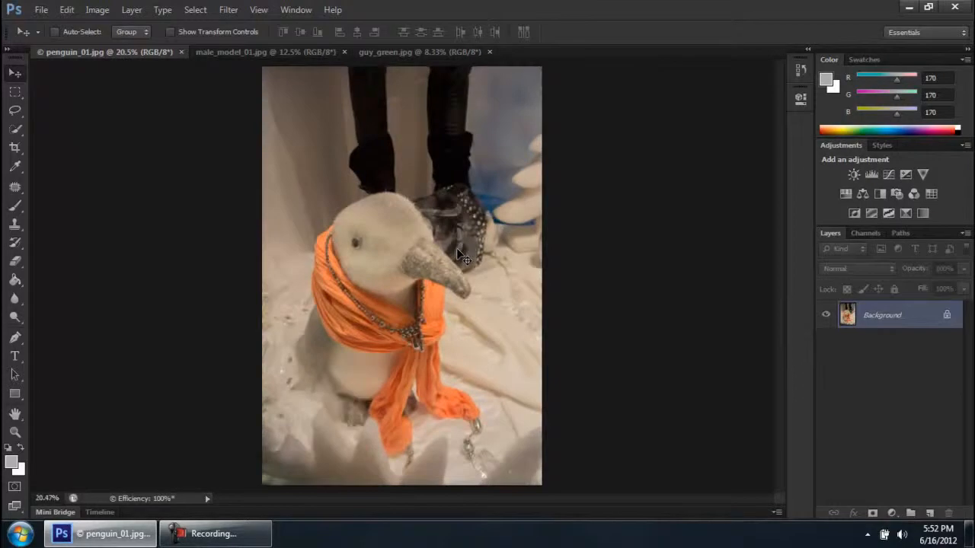
pyautogui.click(293, 17)
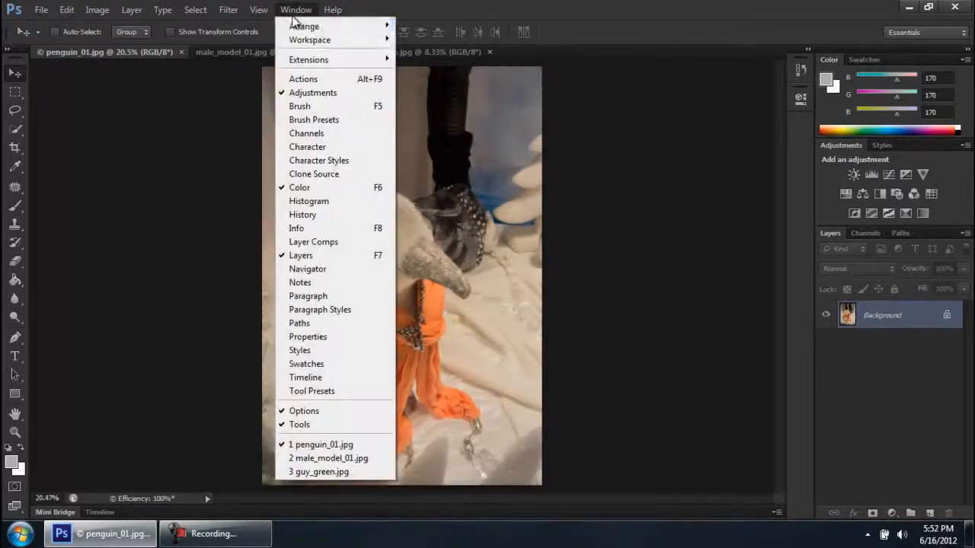
pyautogui.moveTo(326, 26)
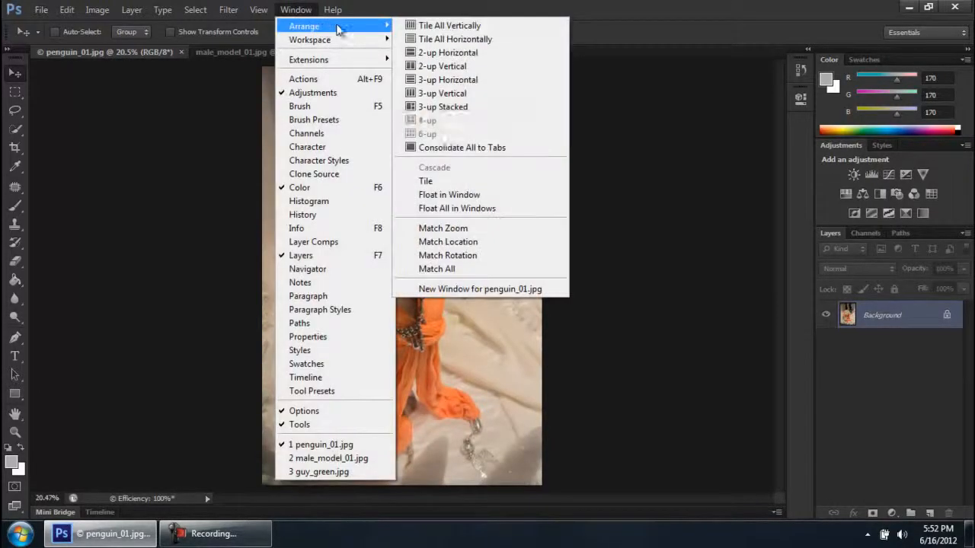
pyautogui.click(448, 270)
# View male_model_01.jpg and guy_green.jpg to check their matched zoom, and return to penguin_01.jpg
pyautogui.click(275, 51)
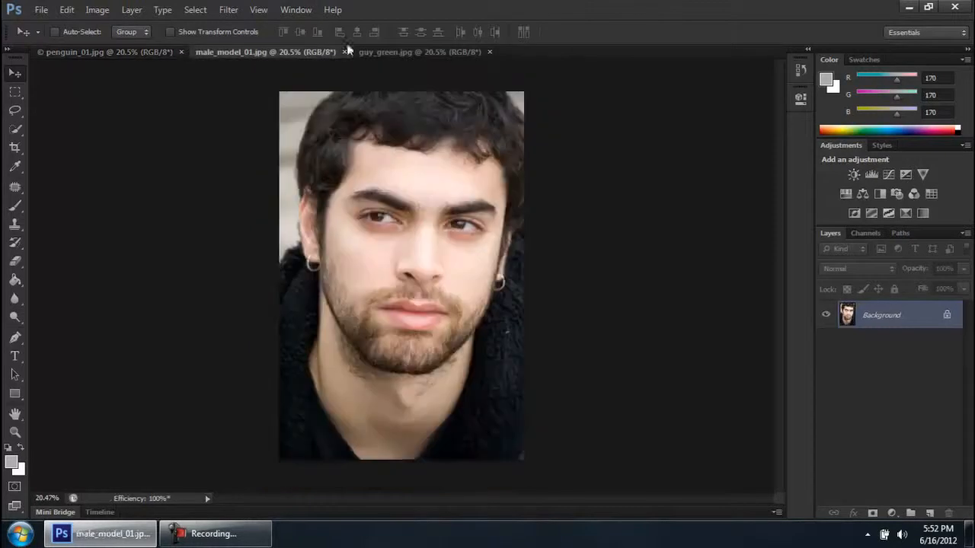
pyautogui.click(407, 51)
pyautogui.click(138, 55)
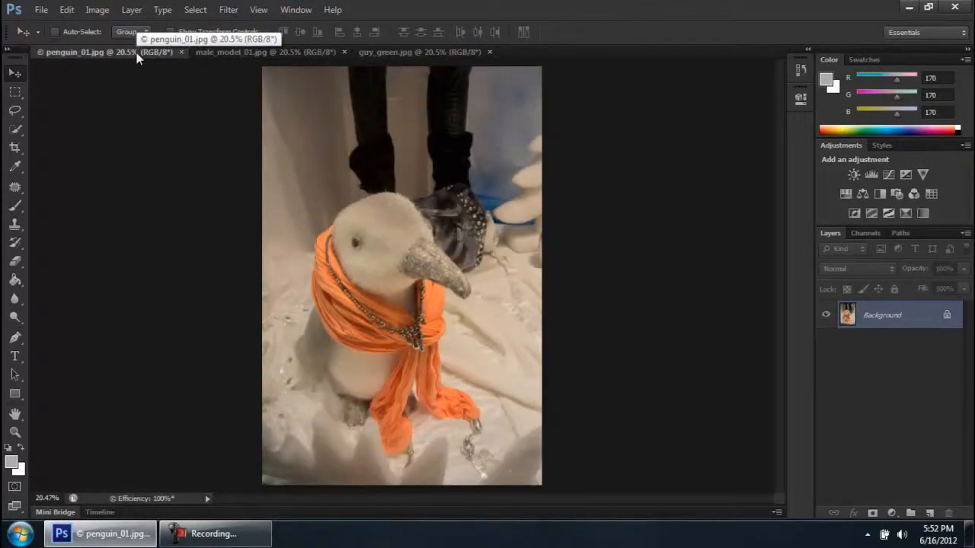
pyautogui.click(227, 536)
pyautogui.click(227, 537)
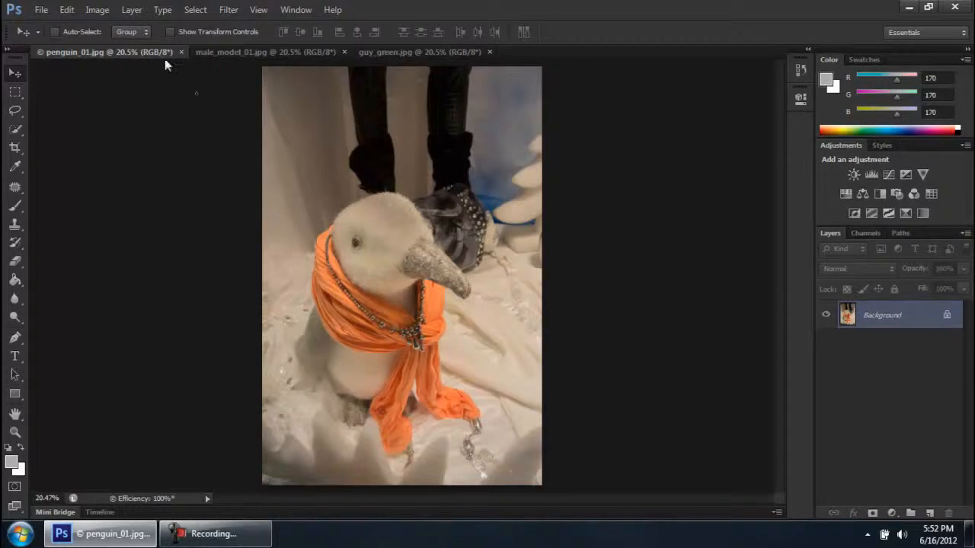
pyautogui.click(227, 542)
pyautogui.click(226, 542)
# Expand the History panel and lengthen it to nearly the full height of the workspace
pyautogui.scroll(3, 328, 156)
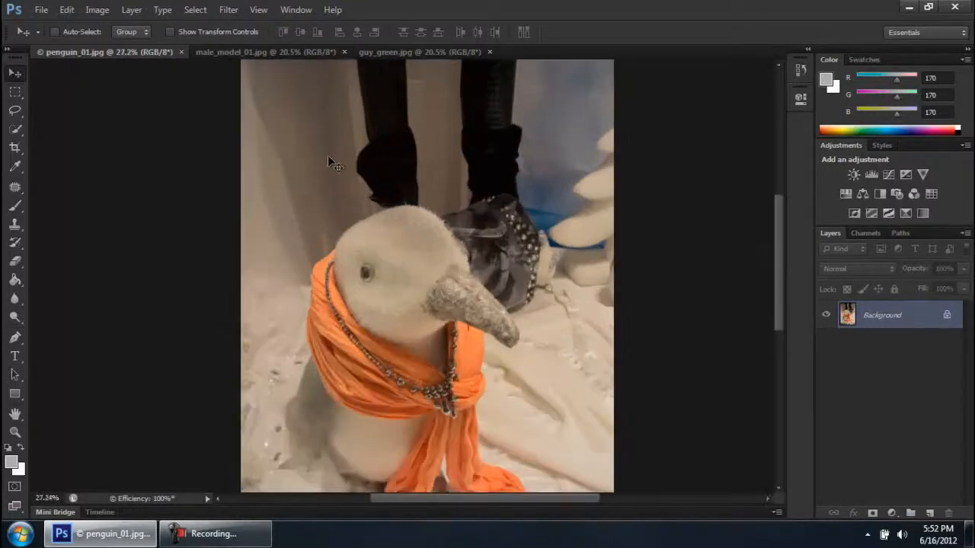
pyautogui.scroll(-5, 328, 156)
pyautogui.scroll(1, 411, 259)
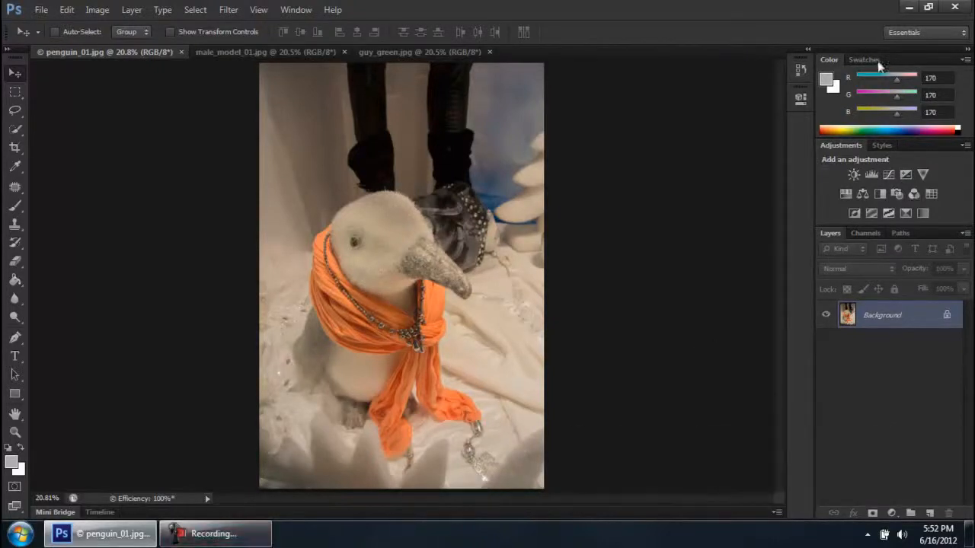
pyautogui.click(807, 71)
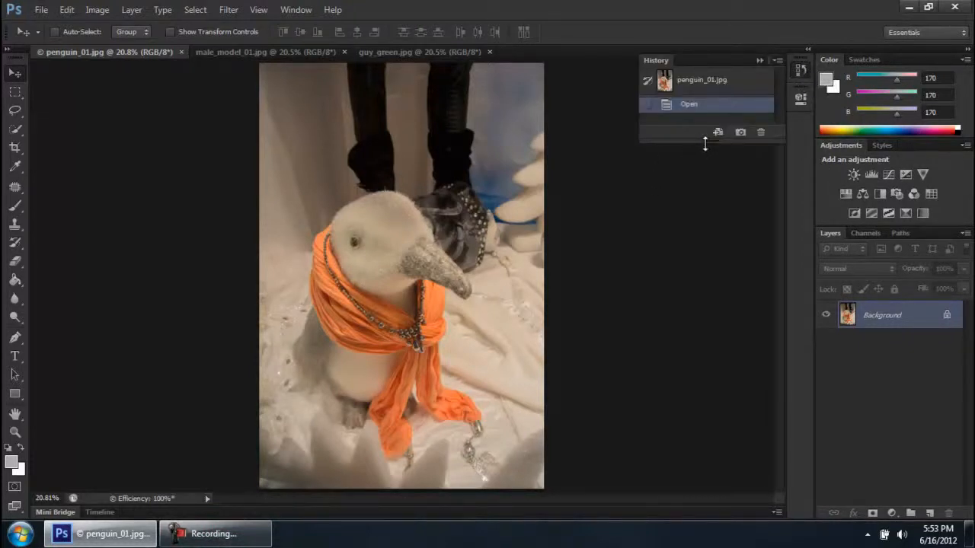
pyautogui.moveTo(706, 145); pyautogui.dragTo(716, 514)
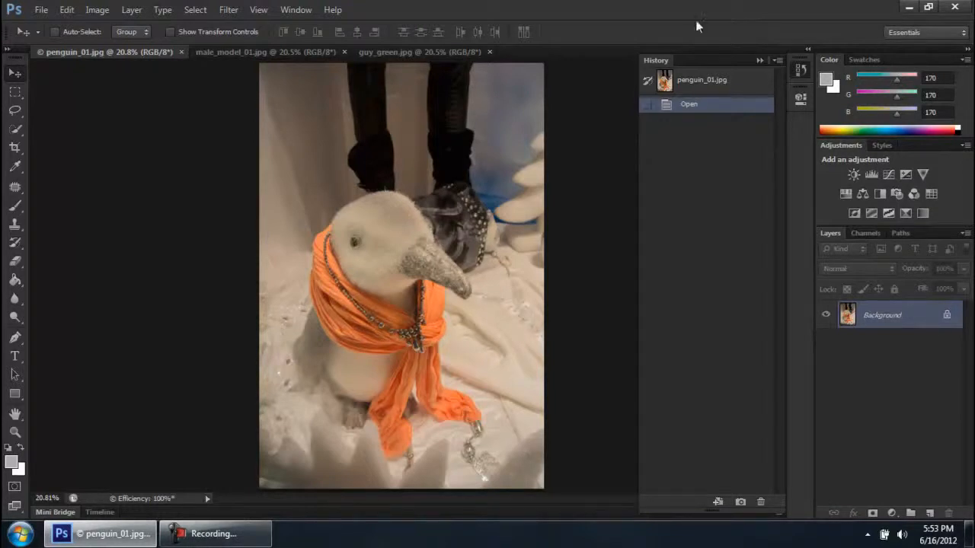
# Apply the Auto Color correction to penguin_01.jpg
pyautogui.click(97, 11)
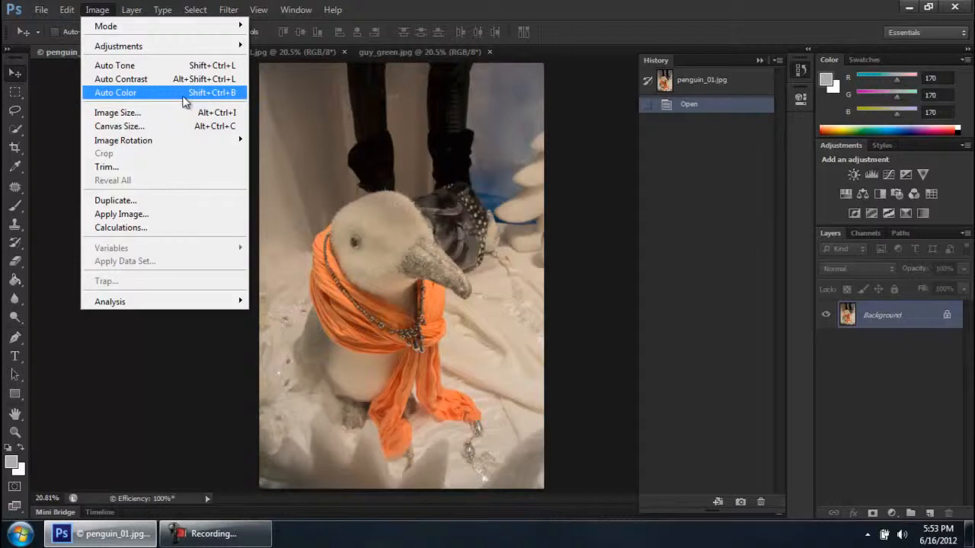
pyautogui.click(352, 152)
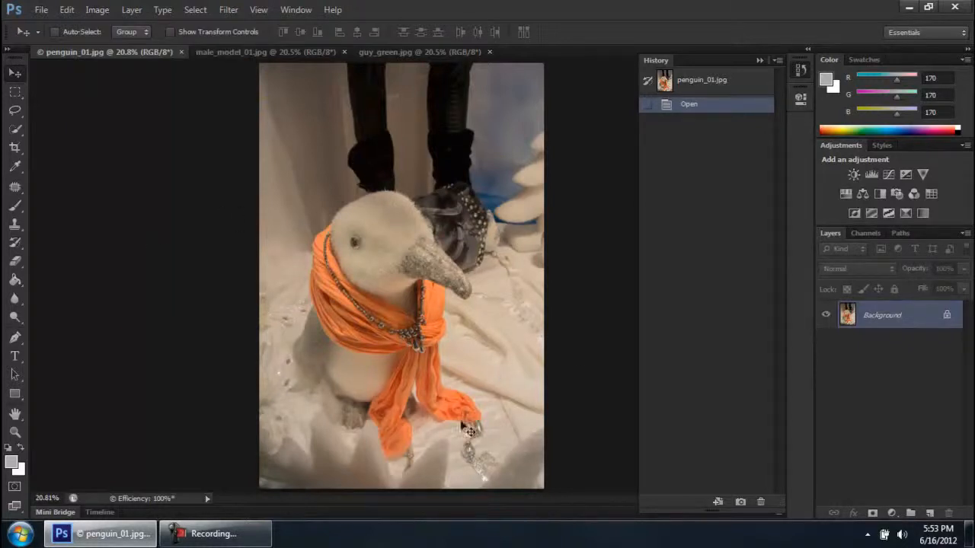
pyautogui.click(95, 10)
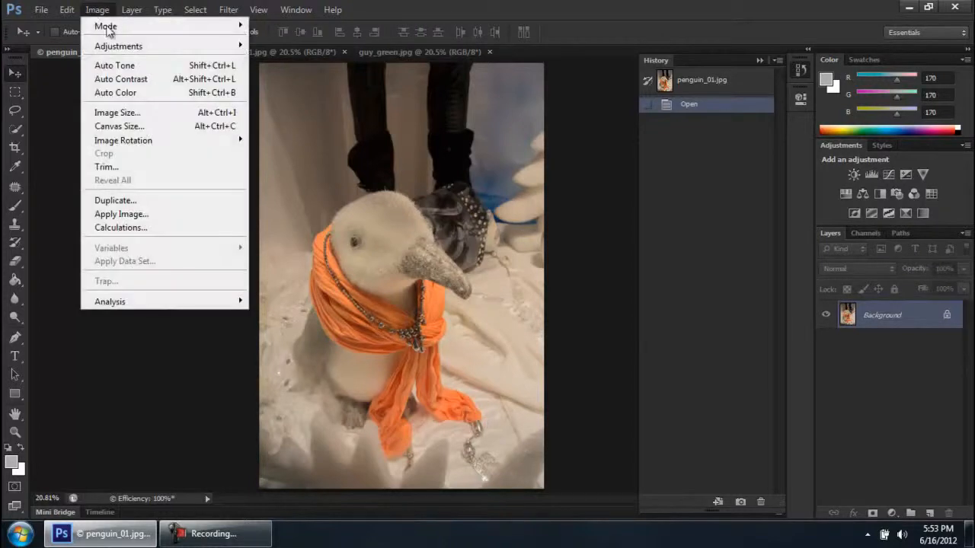
pyautogui.click(125, 95)
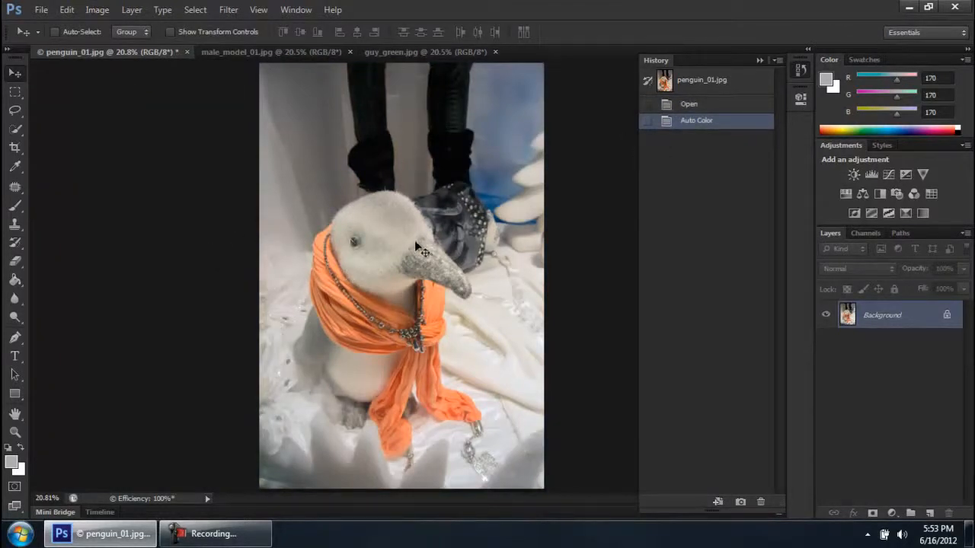
pyautogui.click(240, 537)
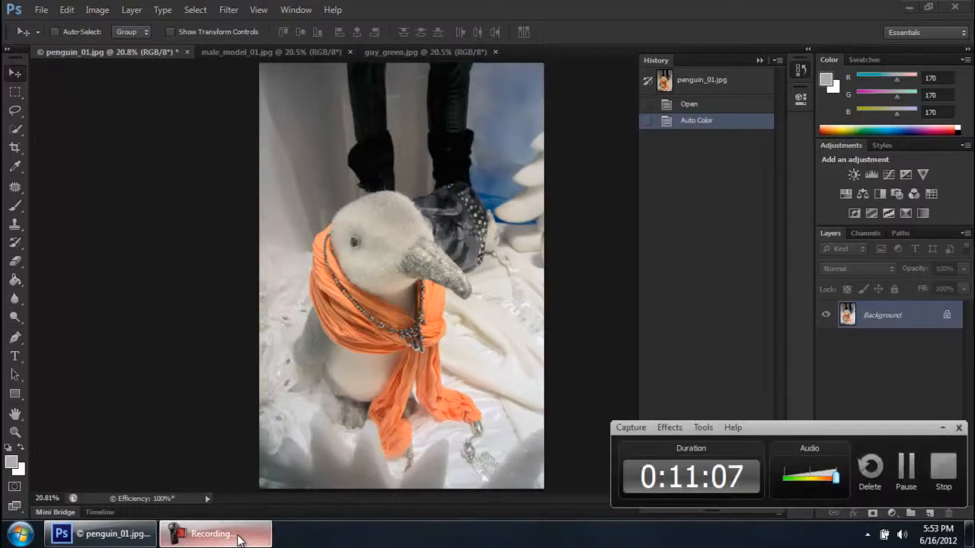
pyautogui.click(240, 537)
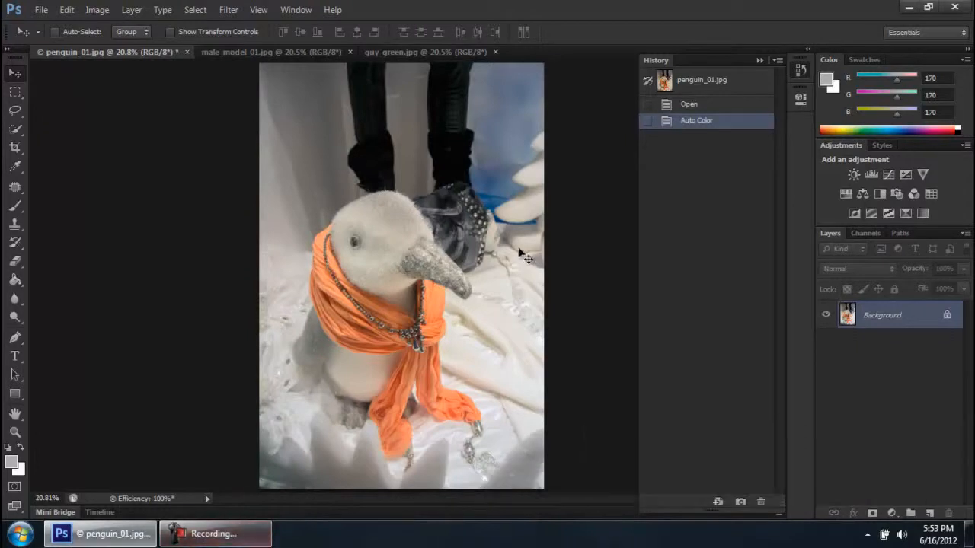
# Compare penguin_01.jpg before and after Auto Color by alternating its history states, finishing on the Auto Color state
pyautogui.click(689, 104)
pyautogui.click(705, 87)
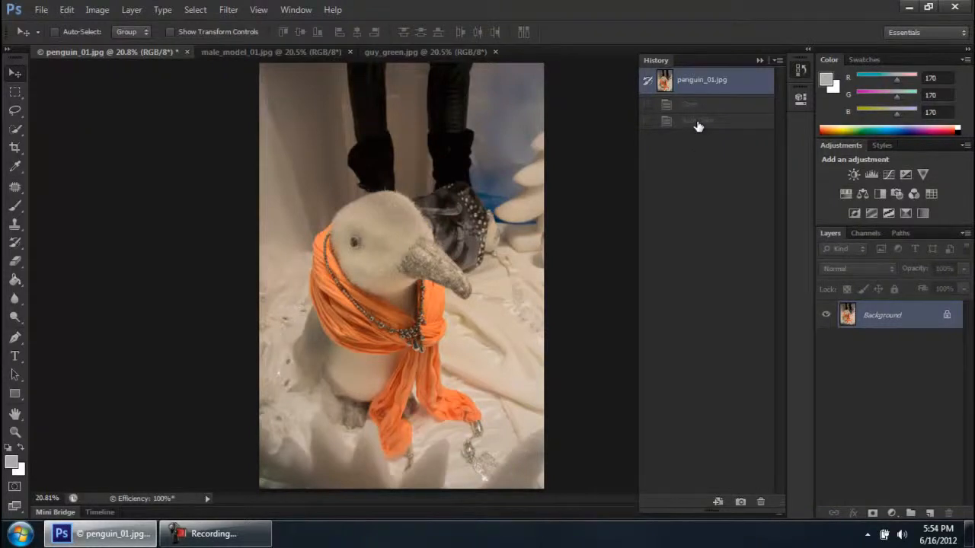
pyautogui.click(697, 122)
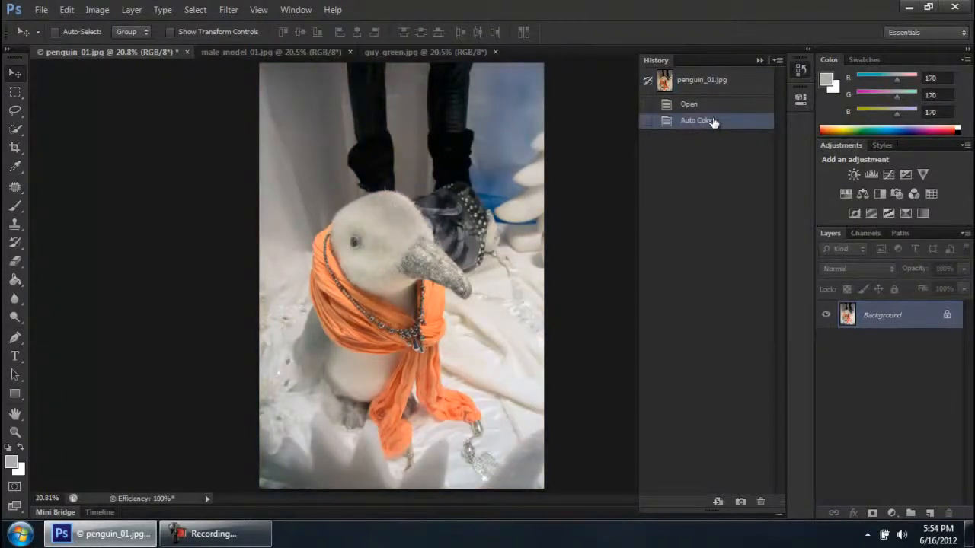
pyautogui.click(686, 107)
pyautogui.click(698, 122)
pyautogui.click(700, 104)
pyautogui.click(700, 119)
pyautogui.click(701, 104)
pyautogui.click(702, 119)
pyautogui.click(690, 104)
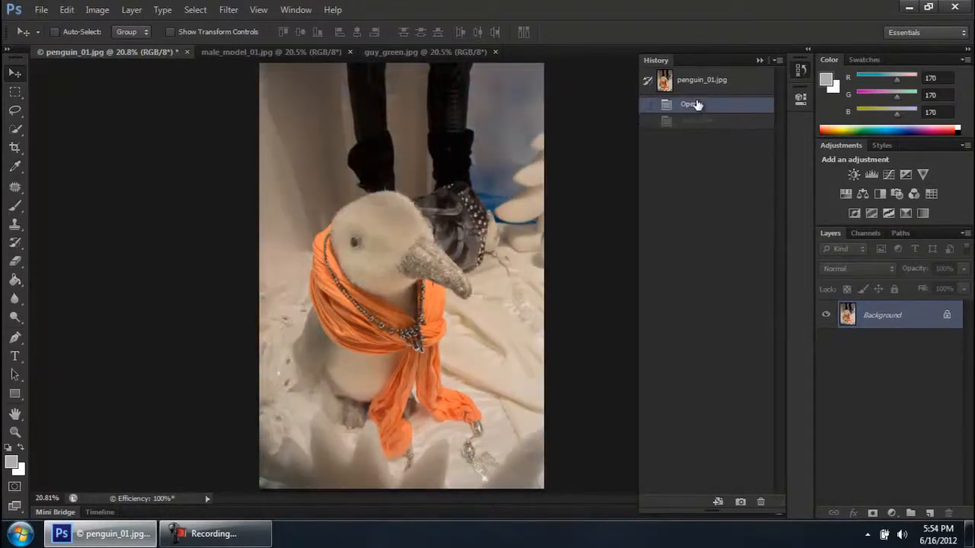
pyautogui.click(698, 121)
pyautogui.click(690, 104)
pyautogui.click(700, 121)
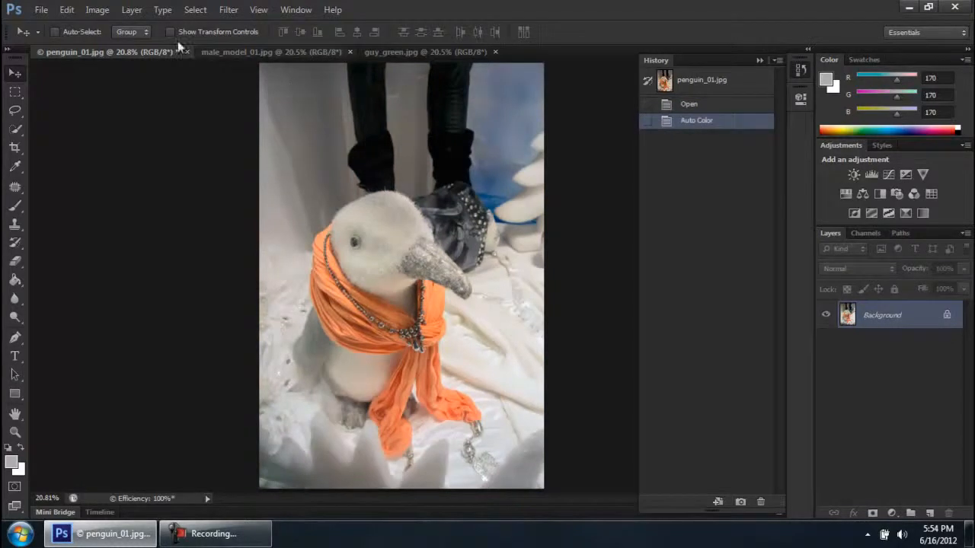
# Apply Auto Contrast to penguin_01.jpg and compare it with the Auto Color and Open history states, finishing on Auto Contrast
pyautogui.click(112, 9)
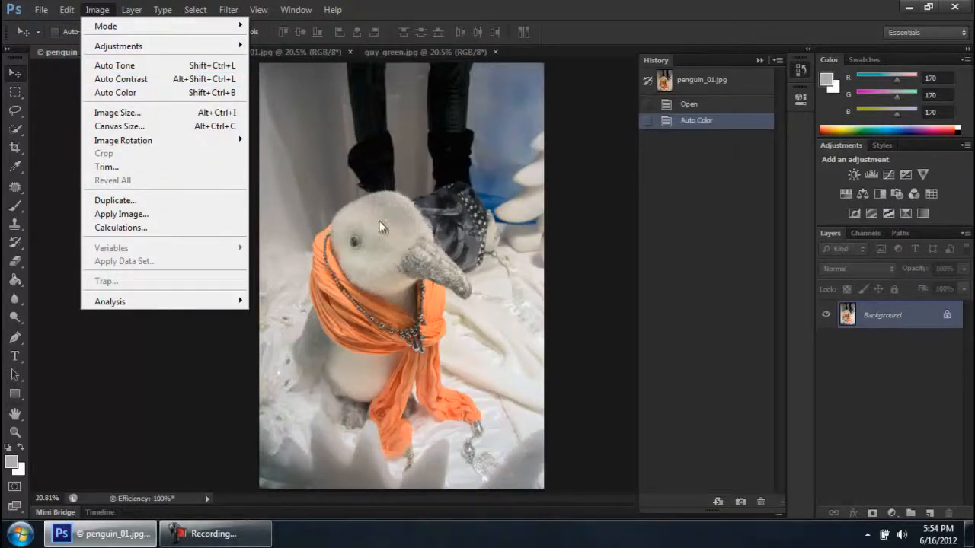
pyautogui.click(220, 81)
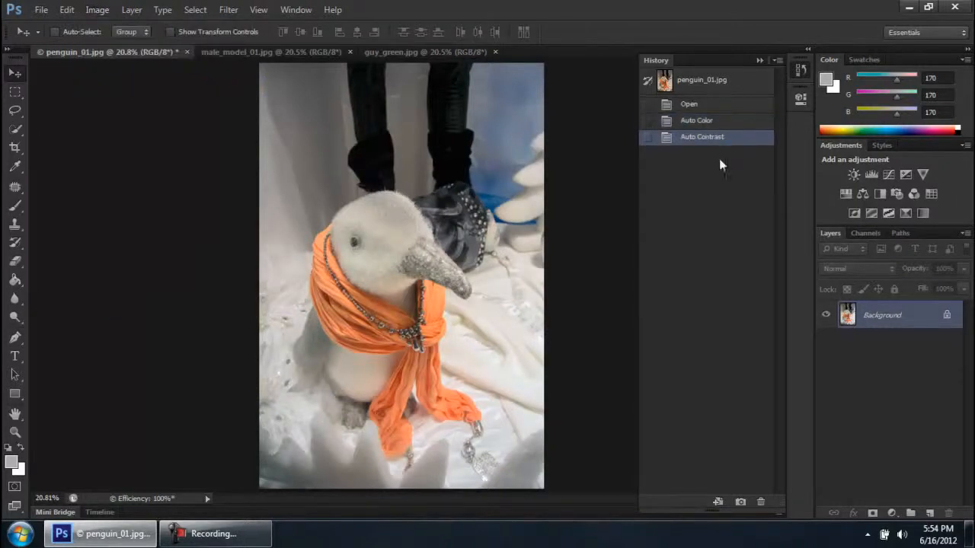
pyautogui.click(706, 122)
pyautogui.click(707, 137)
pyautogui.click(709, 121)
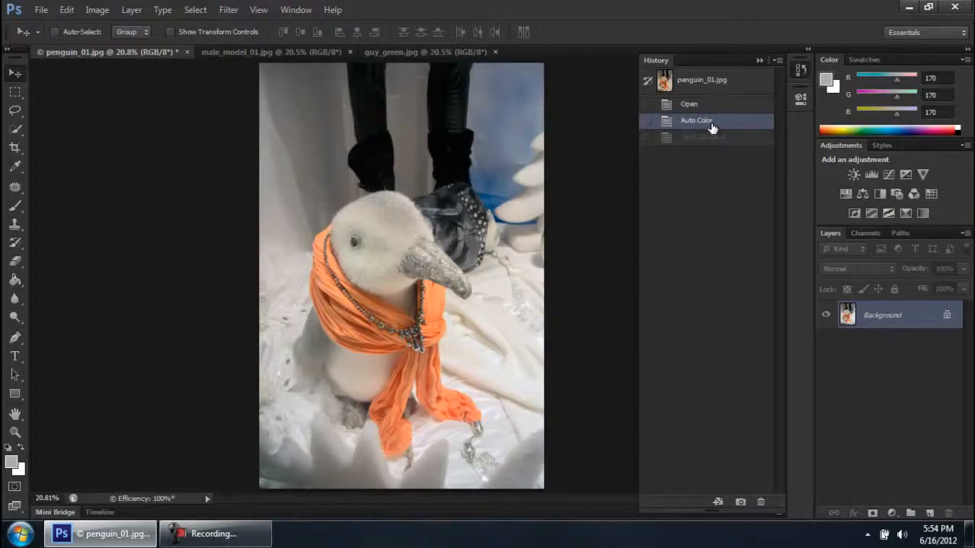
pyautogui.click(705, 106)
pyautogui.click(708, 123)
pyautogui.click(710, 138)
pyautogui.click(704, 122)
pyautogui.click(708, 137)
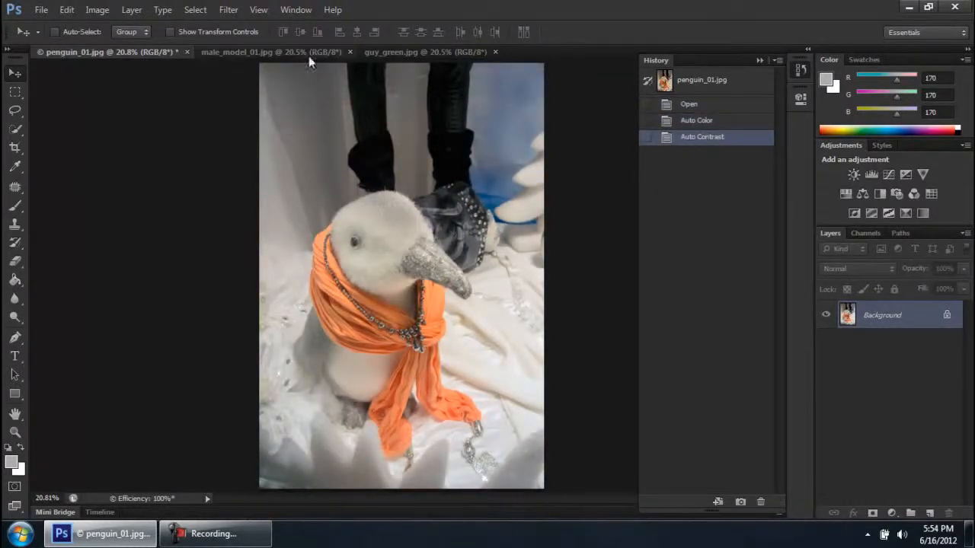
# Look through male_model_01.jpg and guy_green.jpg again and return to penguin_01.jpg
pyautogui.click(281, 53)
pyautogui.click(401, 54)
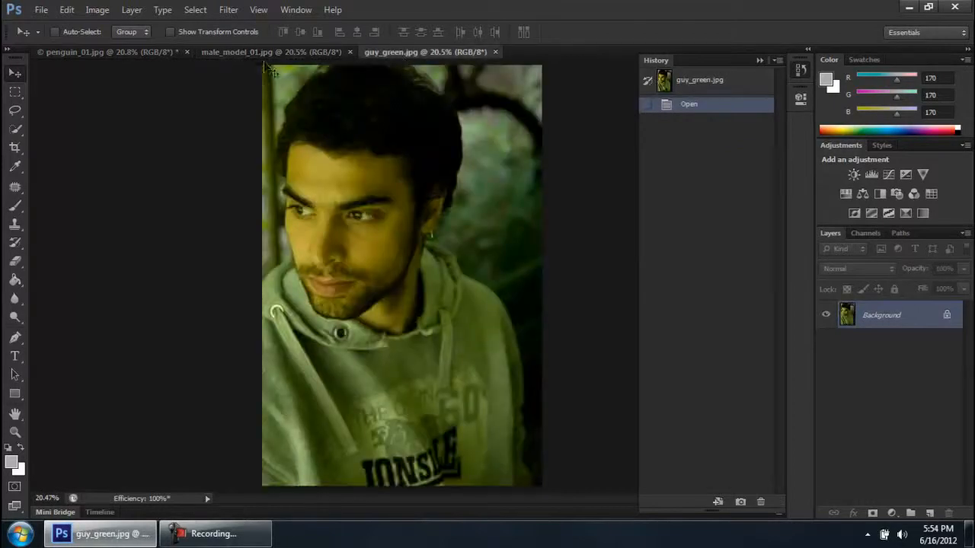
pyautogui.click(251, 53)
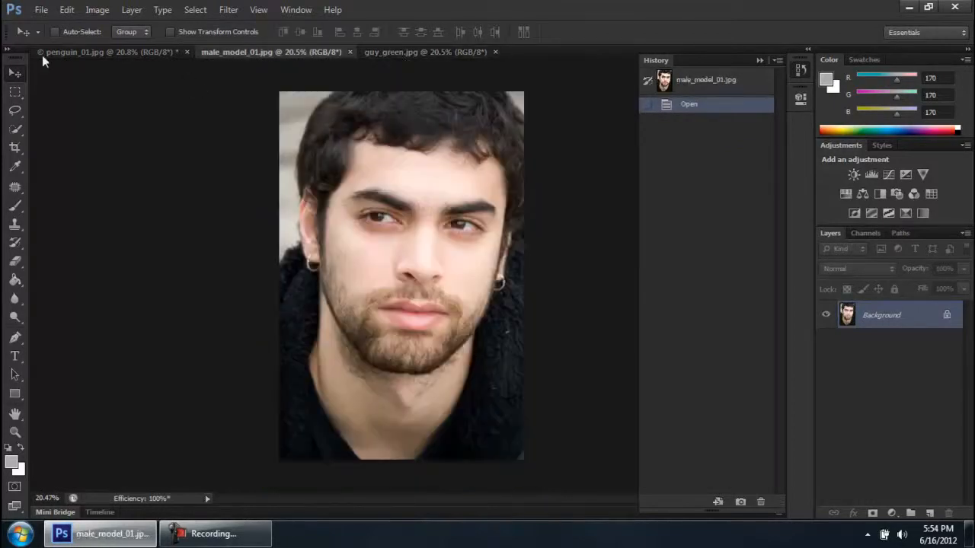
pyautogui.click(456, 52)
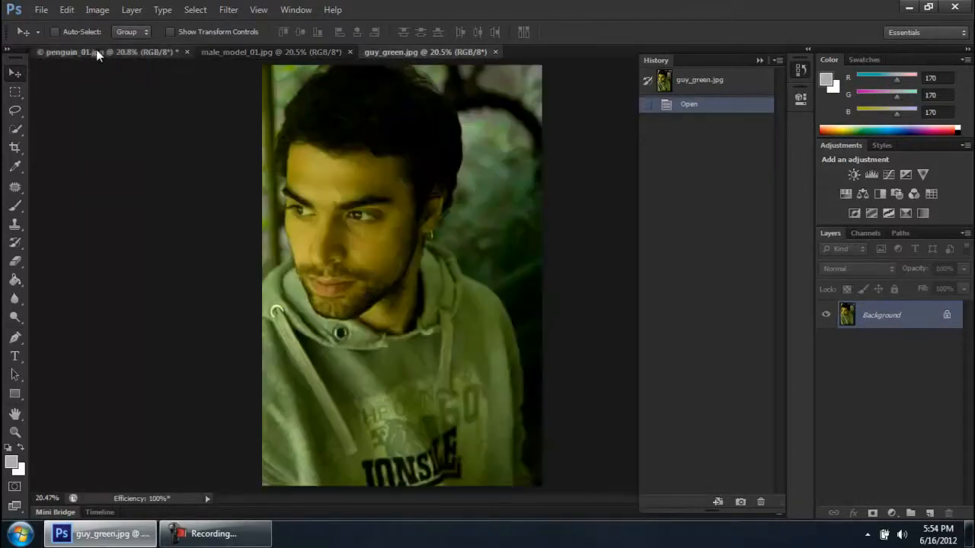
pyautogui.click(96, 51)
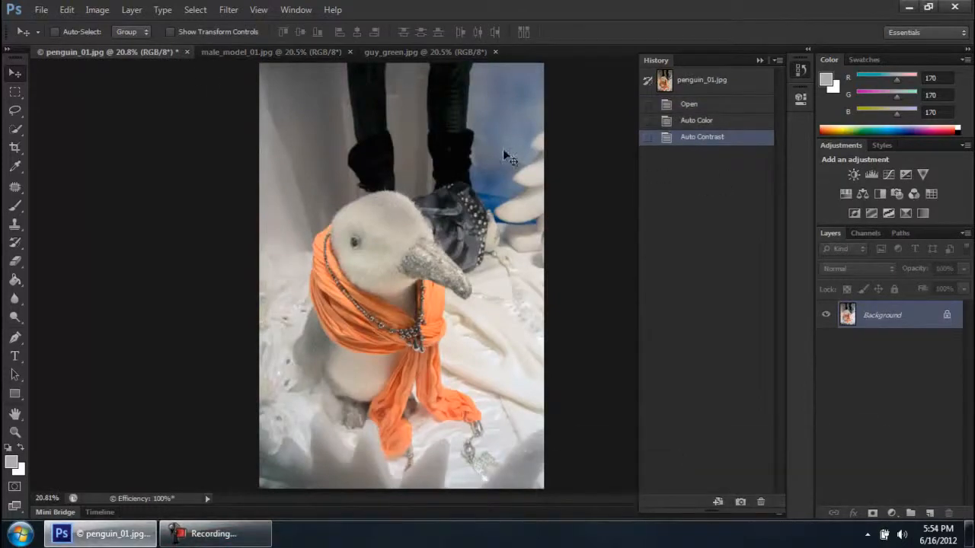
# Apply Auto Tone to penguin_01.jpg and compare it repeatedly with the Auto Contrast history state
pyautogui.click(106, 10)
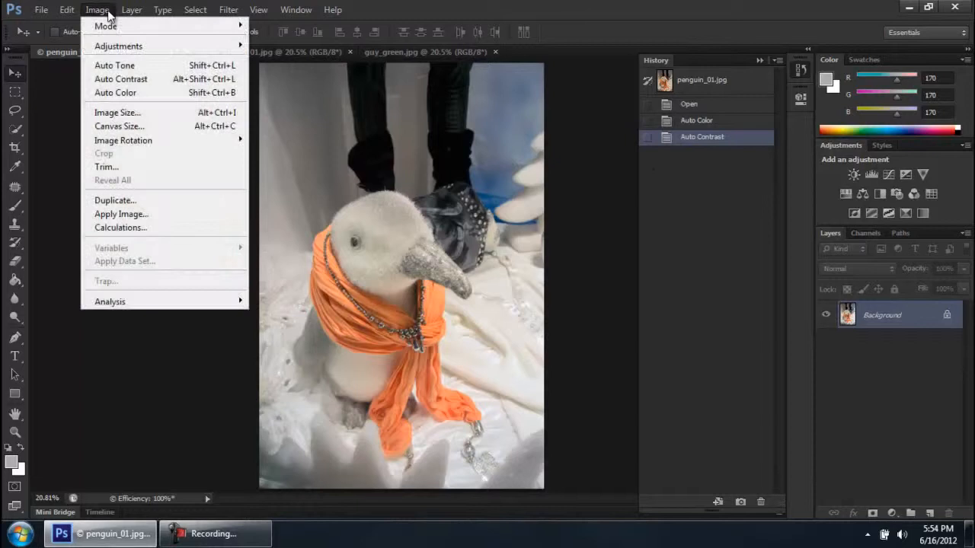
pyautogui.click(118, 65)
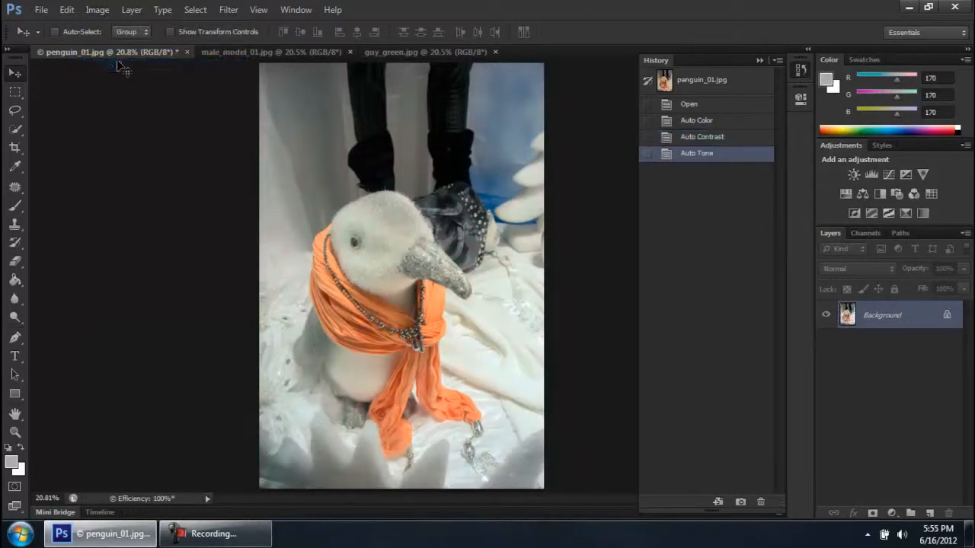
pyautogui.click(702, 136)
pyautogui.click(707, 153)
pyautogui.click(706, 136)
pyautogui.click(707, 152)
pyautogui.click(692, 140)
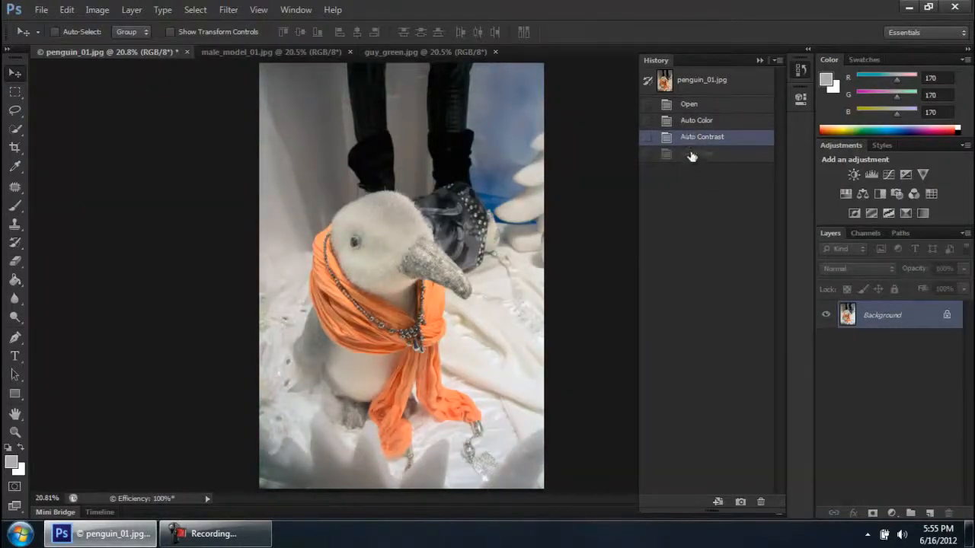
pyautogui.click(691, 156)
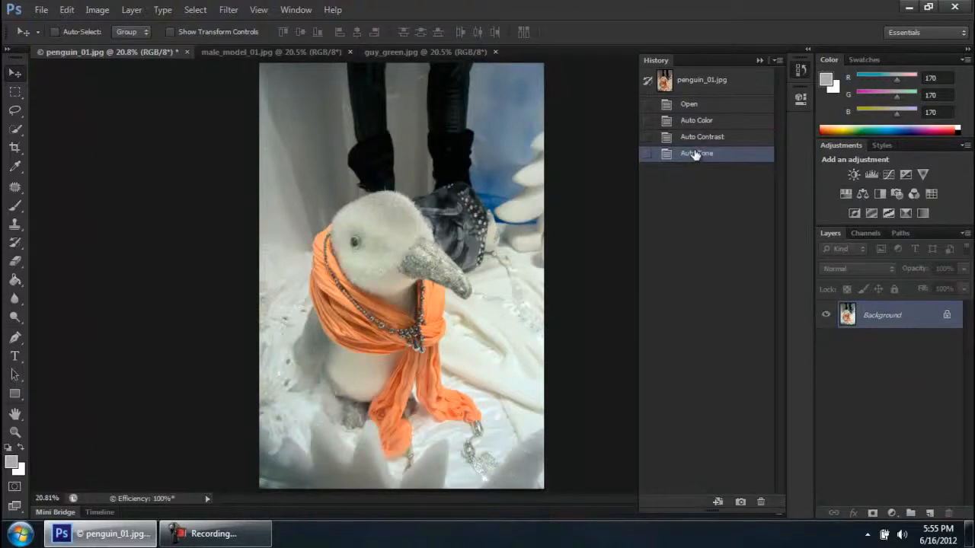
pyautogui.click(701, 136)
pyautogui.click(703, 152)
pyautogui.click(689, 136)
pyautogui.click(705, 158)
# Compare the Auto Tone and Auto Color history states of penguin_01.jpg, and step the image back to its Open state
pyautogui.click(703, 137)
pyautogui.click(693, 122)
pyautogui.click(697, 155)
pyautogui.click(702, 123)
pyautogui.click(707, 156)
pyautogui.click(705, 126)
pyautogui.click(704, 156)
pyautogui.click(707, 123)
pyautogui.click(705, 156)
pyautogui.click(696, 122)
pyautogui.click(690, 107)
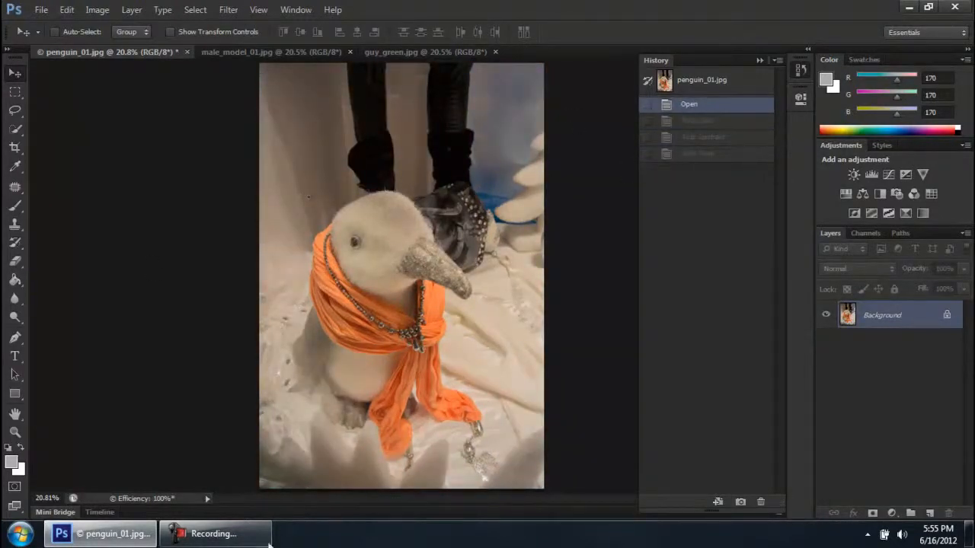
# Set penguin_01.jpg to its Auto Color history state and close male_model_01.jpg
pyautogui.click(705, 121)
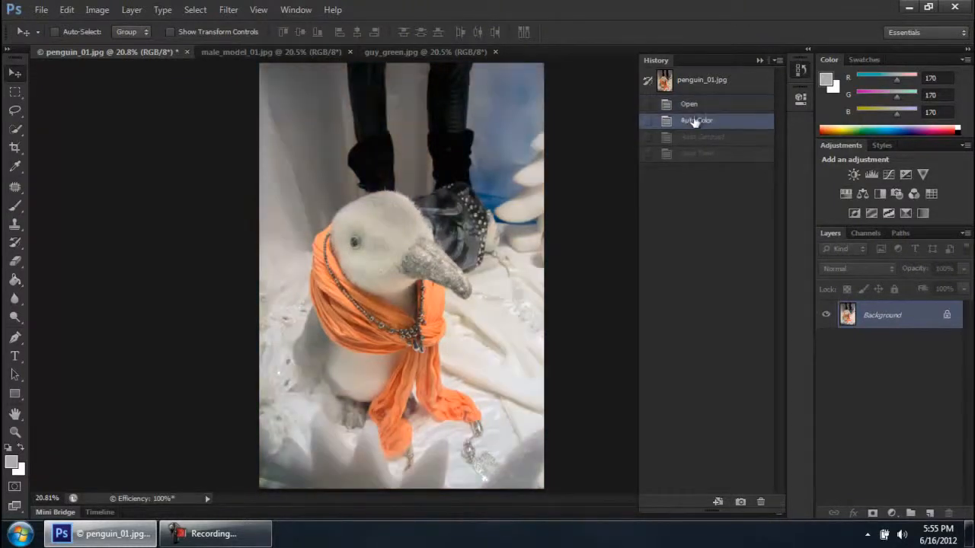
pyautogui.click(306, 55)
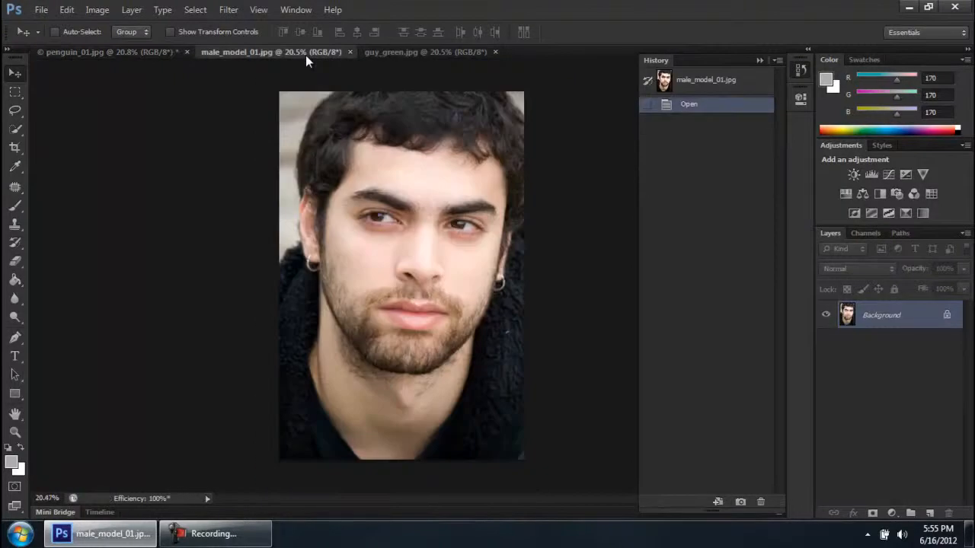
pyautogui.click(349, 52)
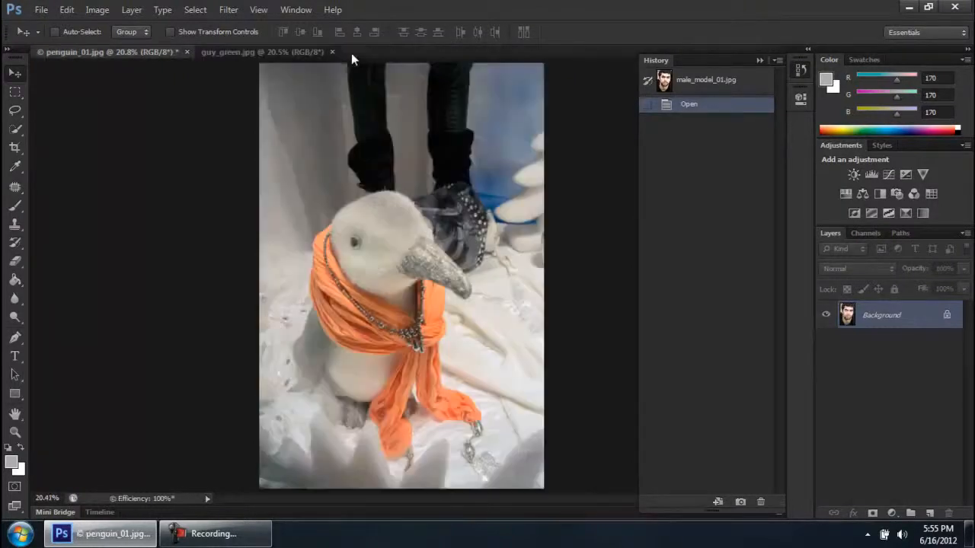
# Bring up guy_green.jpg and apply Auto Color to it
pyautogui.click(270, 55)
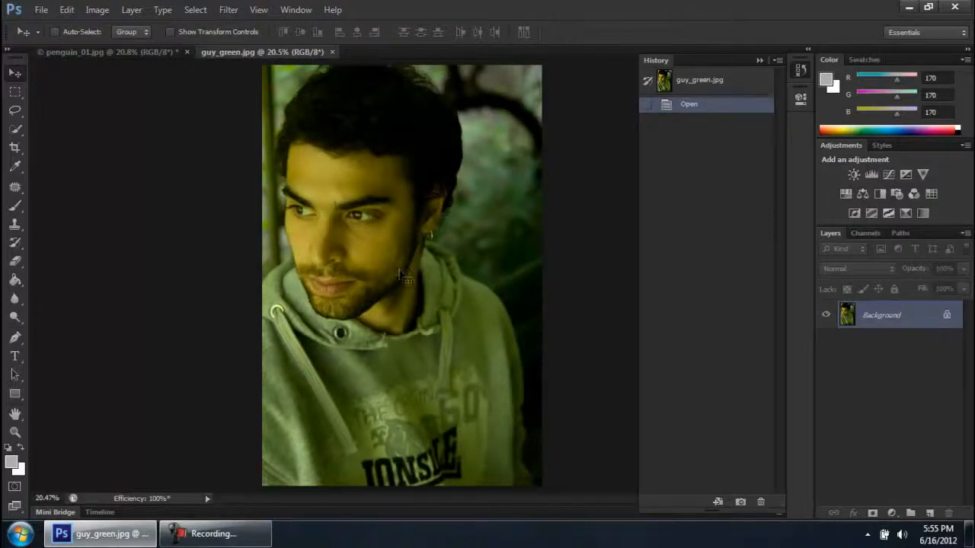
pyautogui.click(254, 530)
pyautogui.click(246, 542)
pyautogui.click(95, 9)
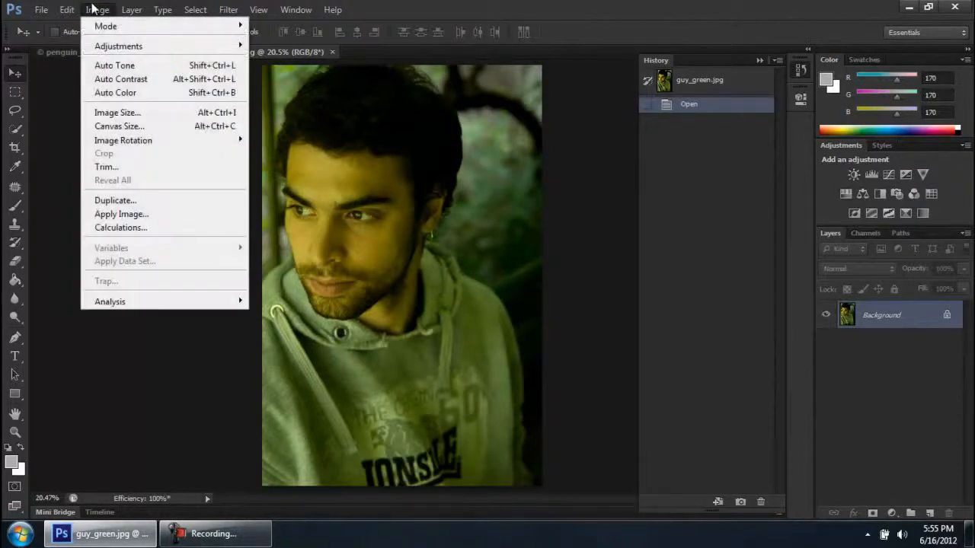
pyautogui.click(115, 93)
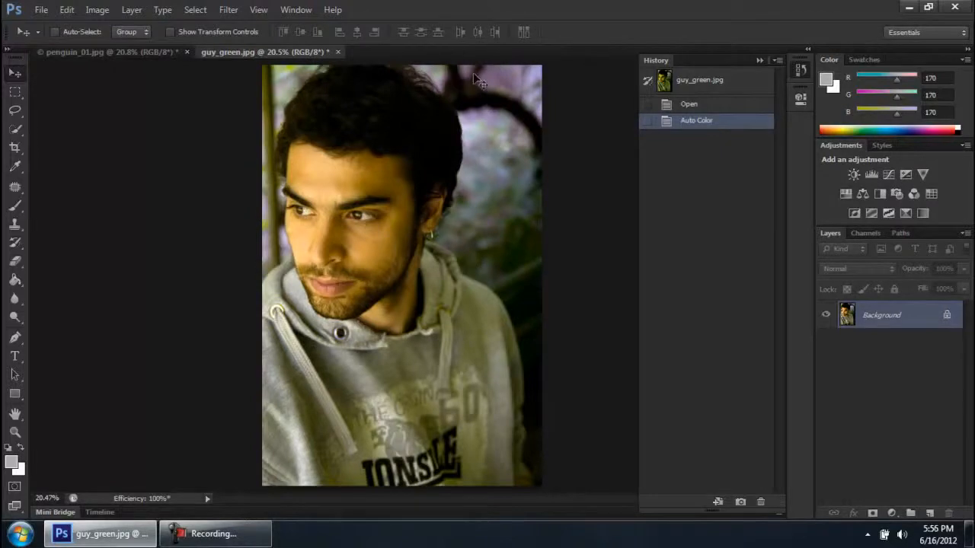
# Examine the effect of Auto Color on the background behind the man's head in guy_green.jpg at close range
pyautogui.scroll(3, 475, 72)
pyautogui.scroll(2, 503, 78)
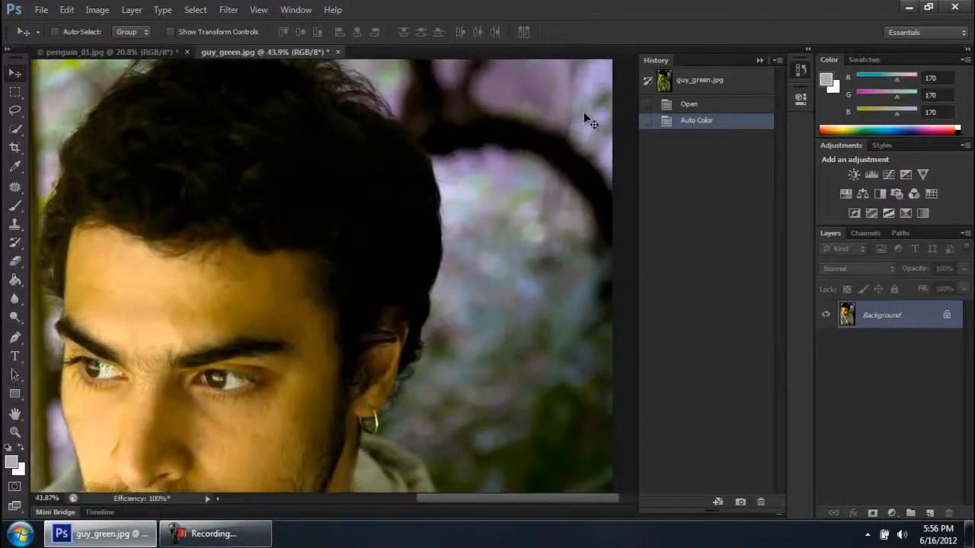
pyautogui.scroll(2, 579, 124)
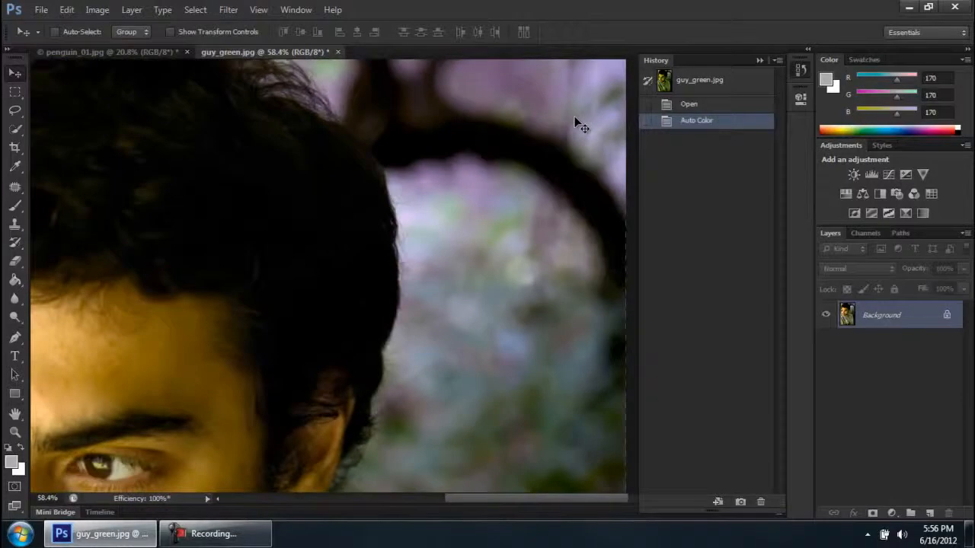
pyautogui.moveTo(576, 116); pyautogui.dragTo(460, 251)
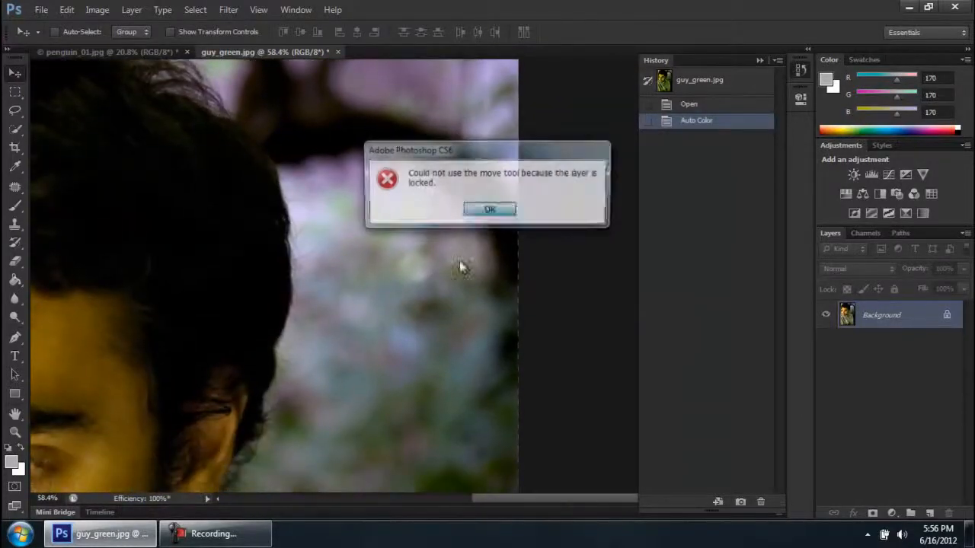
pyautogui.click(490, 213)
pyautogui.moveTo(474, 292); pyautogui.dragTo(490, 91)
pyautogui.moveTo(495, 335); pyautogui.dragTo(487, 169)
pyautogui.moveTo(423, 275); pyautogui.dragTo(392, 418)
pyautogui.scroll(-4, 387, 288)
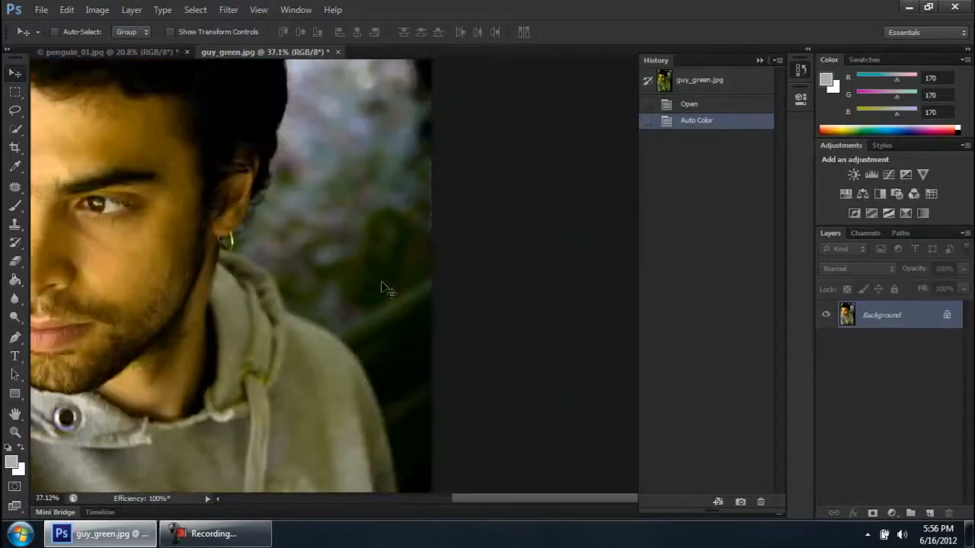
pyautogui.scroll(-4, 409, 268)
pyautogui.scroll(-3, 409, 268)
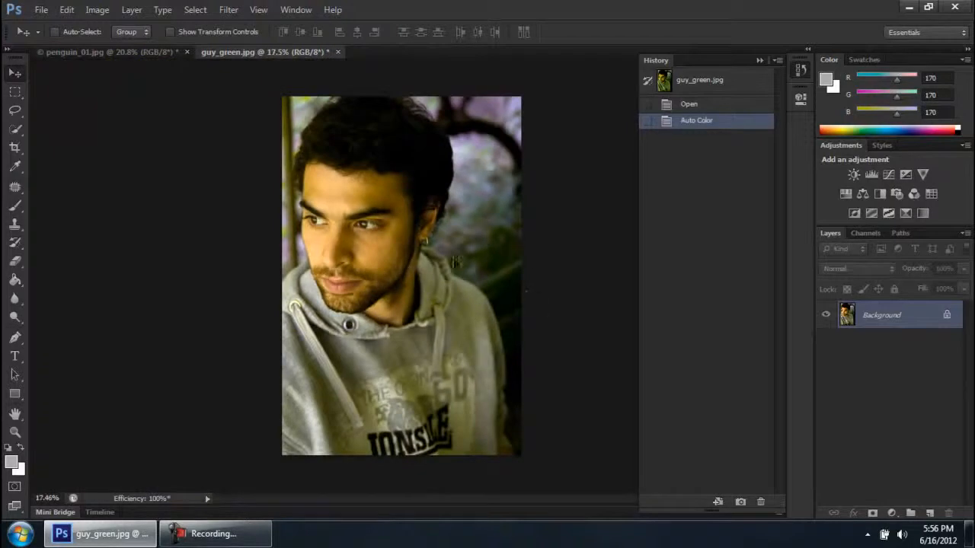
# Compare the Open and Auto Color history states of guy_green.jpg, ending on Auto Color
pyautogui.click(251, 535)
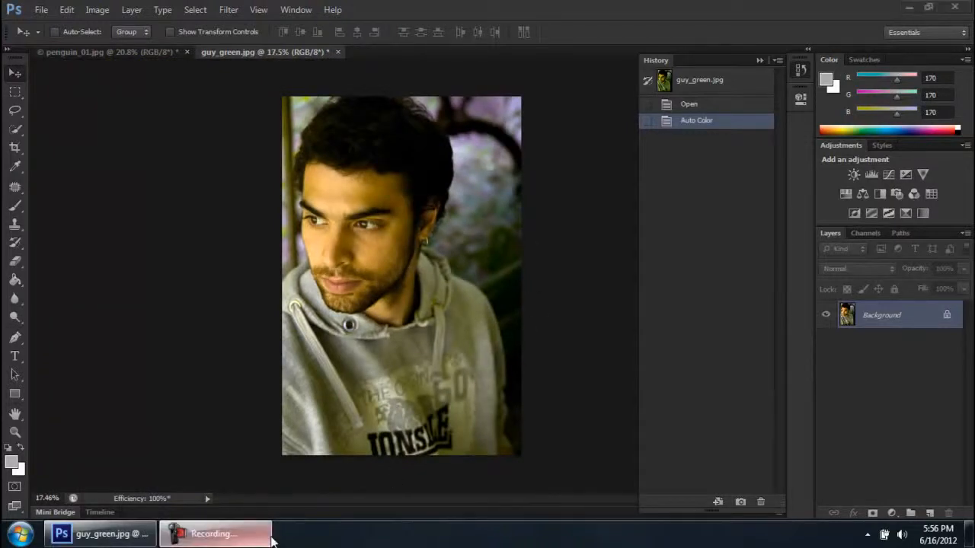
pyautogui.click(251, 535)
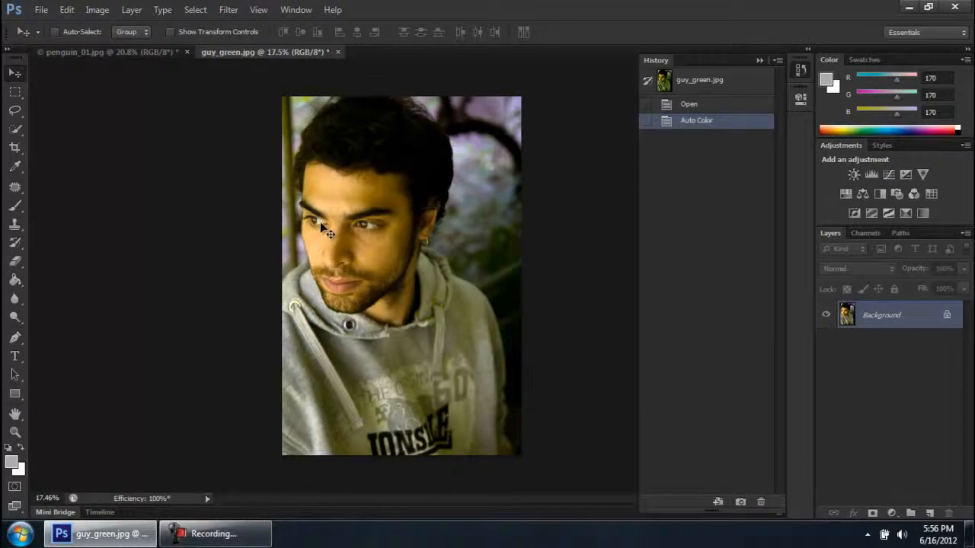
pyautogui.scroll(1, 320, 224)
pyautogui.scroll(1, 320, 224)
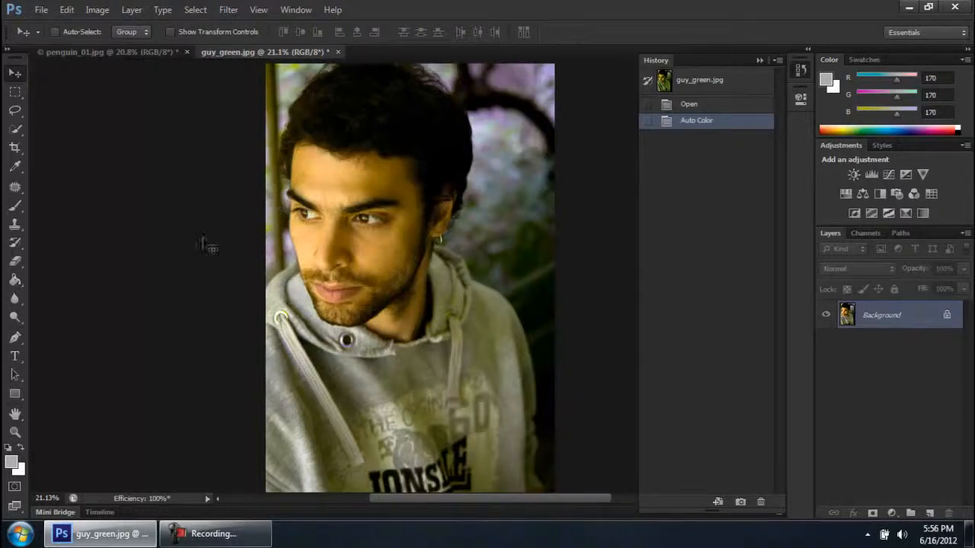
pyautogui.click(689, 105)
pyautogui.click(700, 121)
pyautogui.click(695, 106)
pyautogui.click(697, 120)
pyautogui.click(223, 533)
pyautogui.click(255, 541)
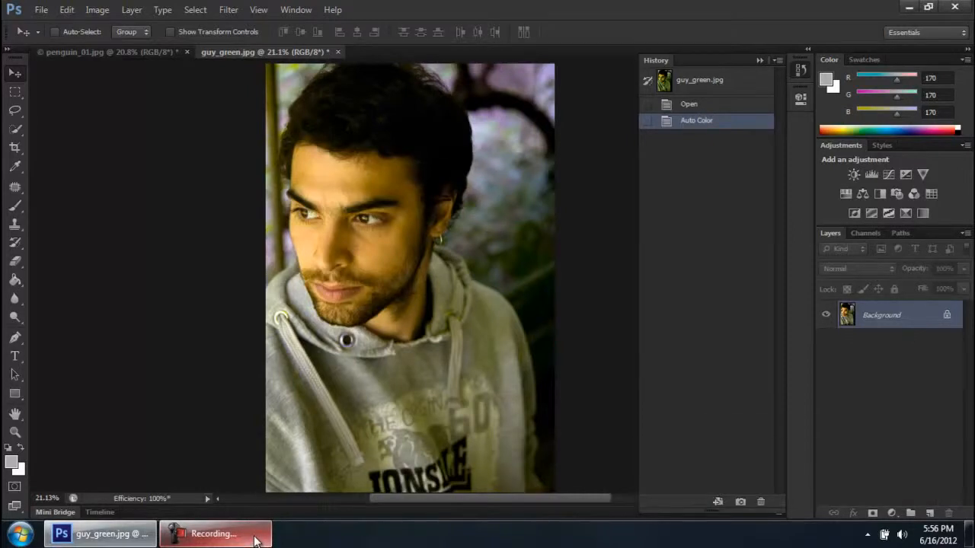
# Collapse and reopen the History panel twice to show where it is found
pyautogui.click(799, 70)
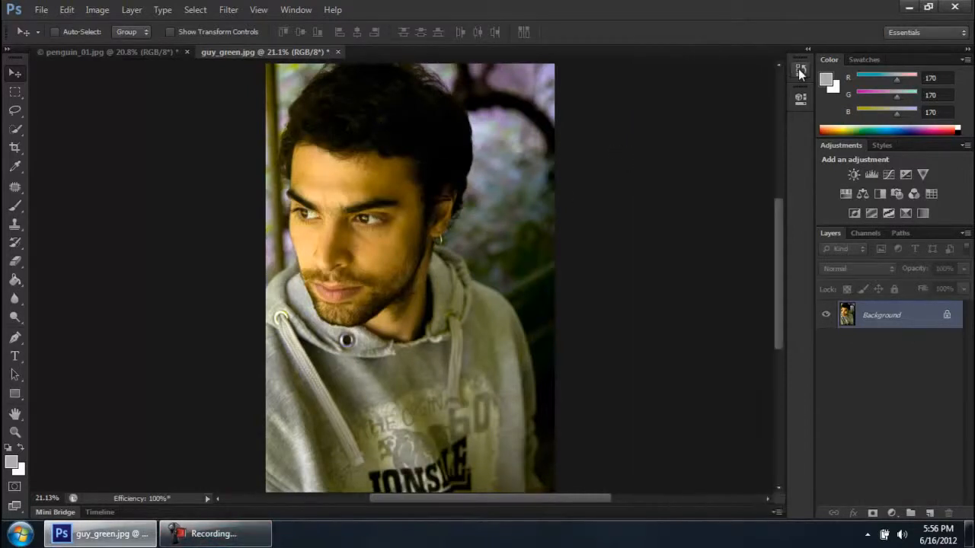
pyautogui.click(798, 70)
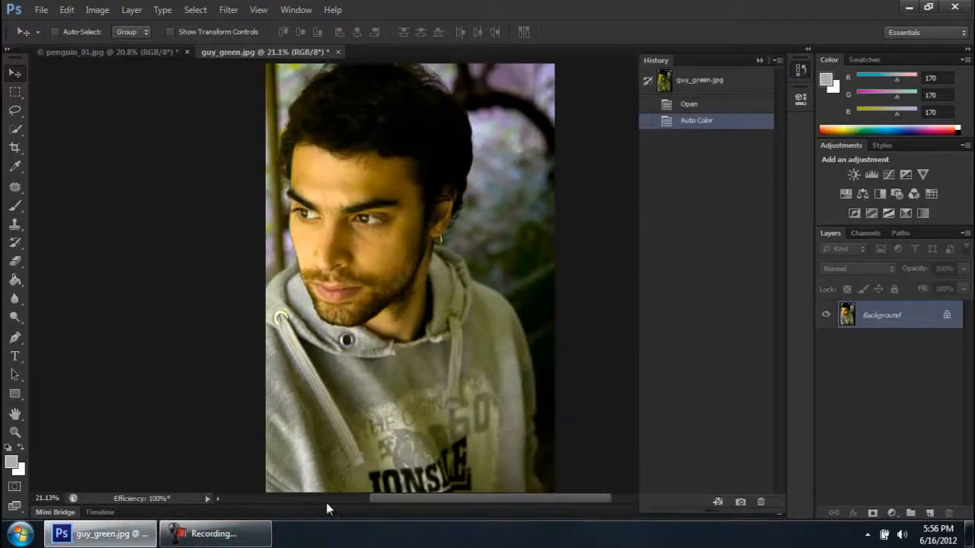
pyautogui.click(221, 539)
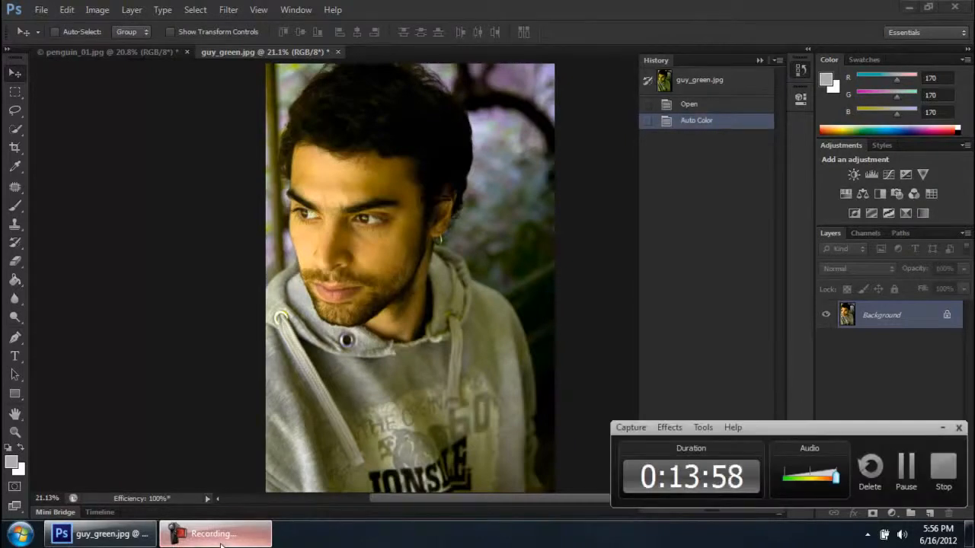
pyautogui.click(221, 539)
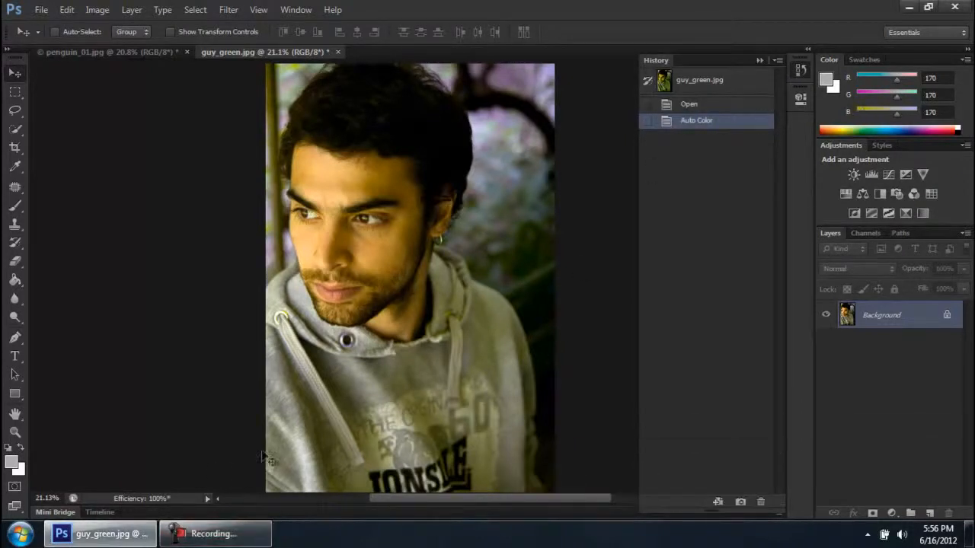
pyautogui.click(804, 67)
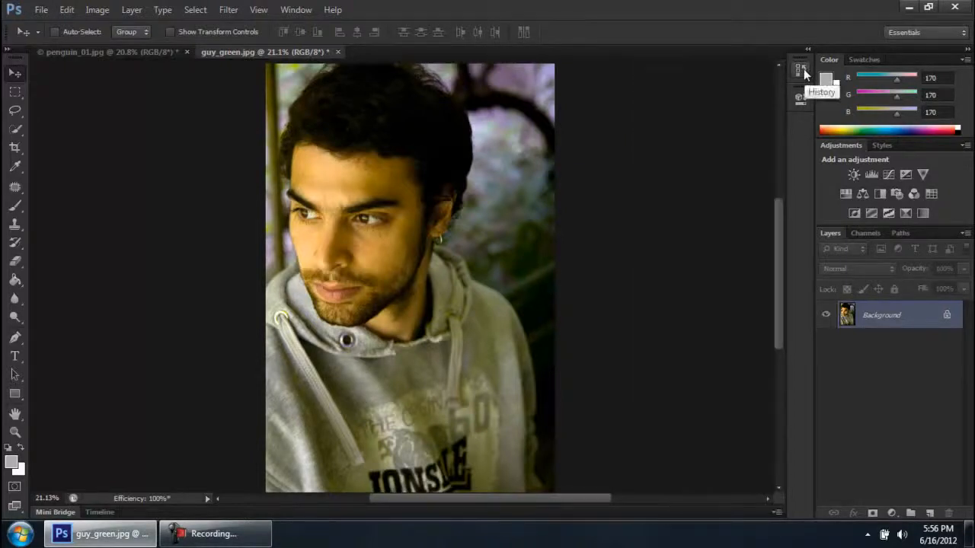
pyautogui.click(803, 69)
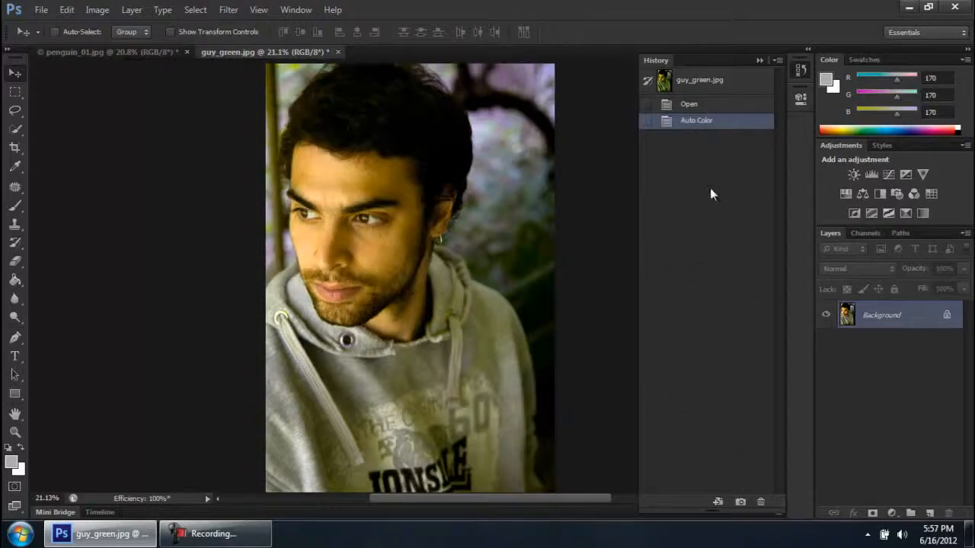
# Alternate repeatedly between the Open and Auto Color history states of guy_green.jpg to judge the removed green cast, finishing on Auto Color
pyautogui.click(697, 105)
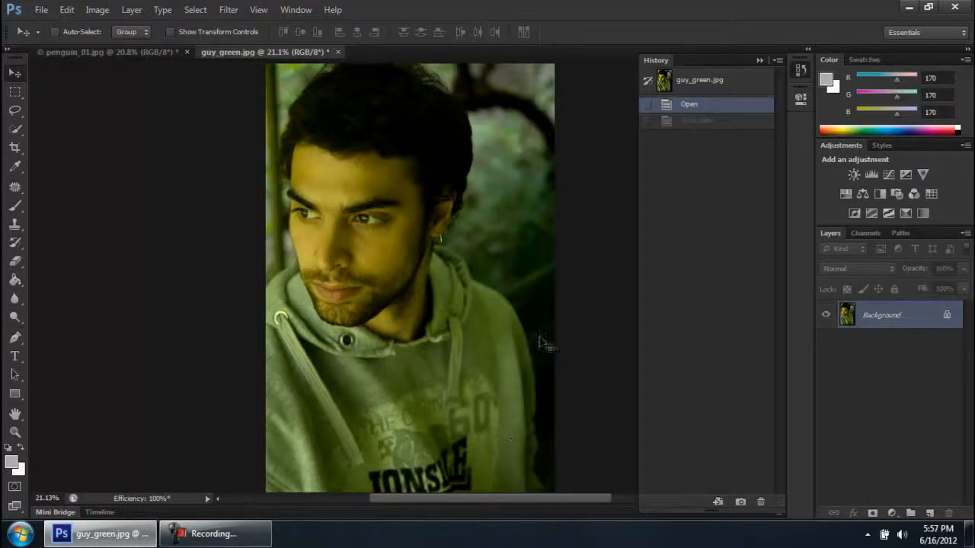
pyautogui.click(697, 121)
pyautogui.click(696, 107)
pyautogui.click(702, 121)
pyautogui.click(699, 108)
pyautogui.click(701, 121)
pyautogui.click(690, 104)
pyautogui.click(699, 120)
pyautogui.click(693, 108)
pyautogui.click(699, 120)
pyautogui.click(695, 105)
pyautogui.click(699, 122)
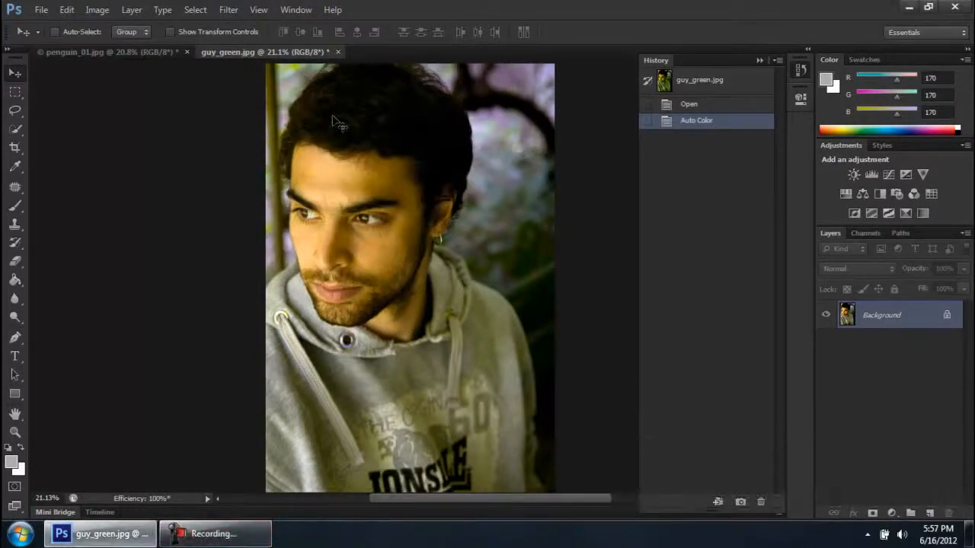
# Apply Auto Contrast to guy_green.jpg and compare it repeatedly with the Auto Color history state
pyautogui.click(108, 11)
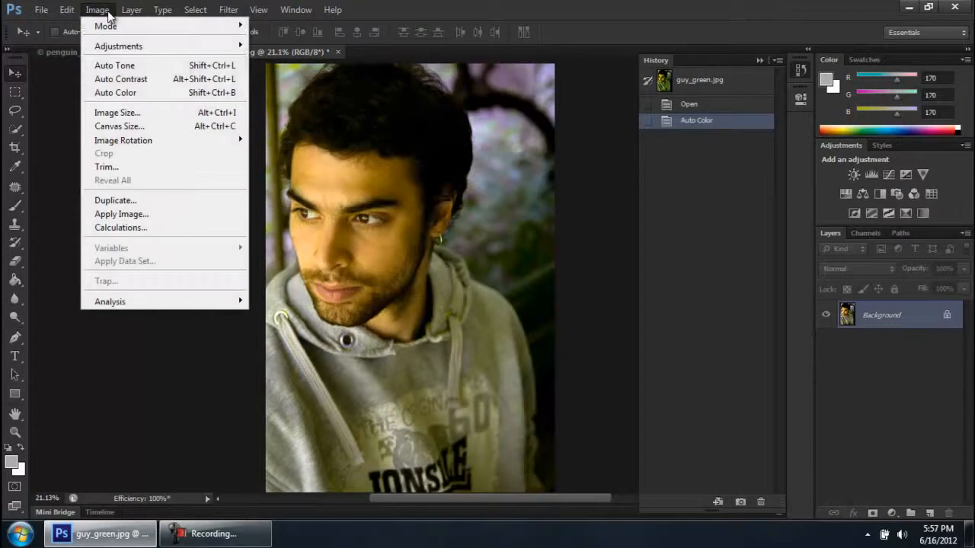
pyautogui.click(169, 80)
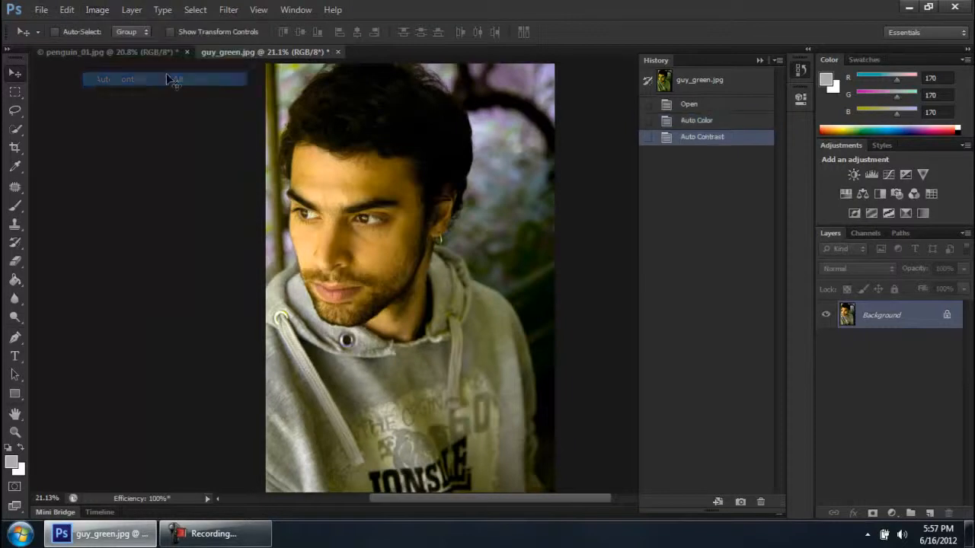
pyautogui.click(706, 121)
pyautogui.click(715, 138)
pyautogui.click(707, 123)
pyautogui.click(706, 111)
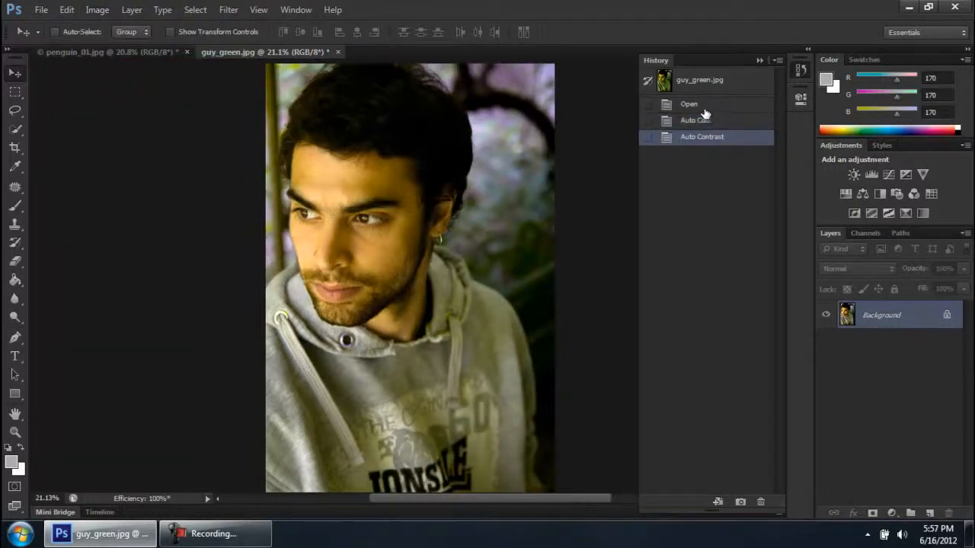
pyautogui.click(711, 122)
pyautogui.click(721, 137)
pyautogui.click(721, 121)
pyautogui.click(720, 137)
pyautogui.click(721, 123)
pyautogui.click(729, 140)
pyautogui.click(719, 124)
pyautogui.click(719, 138)
pyautogui.click(718, 124)
pyautogui.click(720, 141)
pyautogui.click(718, 122)
pyautogui.click(720, 139)
pyautogui.click(708, 120)
# Compare Auto Contrast and Auto Color again in a closer view of the man's face, finishing on Auto Contrast
pyautogui.scroll(3, 285, 163)
pyautogui.click(707, 139)
pyautogui.click(716, 122)
pyautogui.click(716, 138)
pyautogui.click(697, 122)
pyautogui.click(708, 138)
pyautogui.click(704, 122)
pyautogui.click(707, 139)
pyautogui.click(693, 121)
pyautogui.click(696, 137)
pyautogui.scroll(-2, 446, 229)
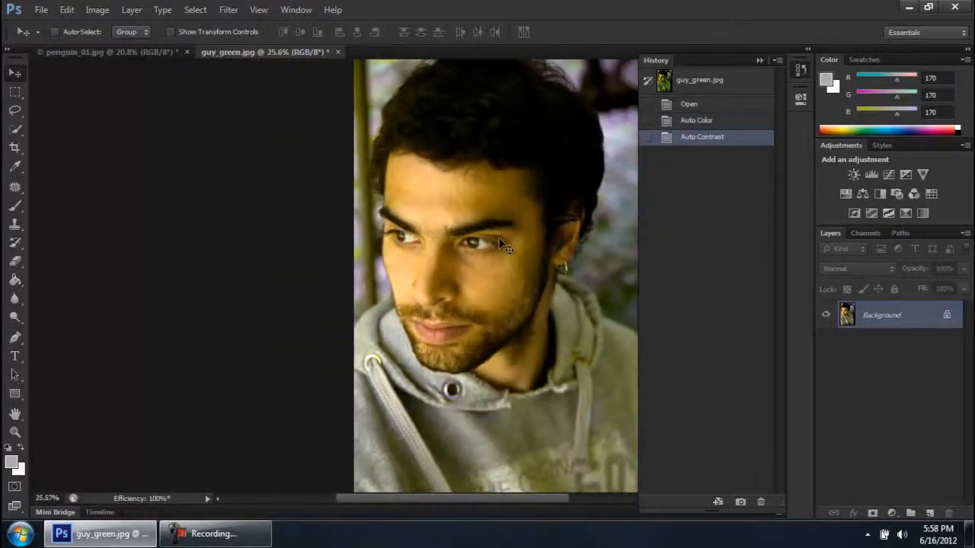
pyautogui.hscroll(4, 502, 244)
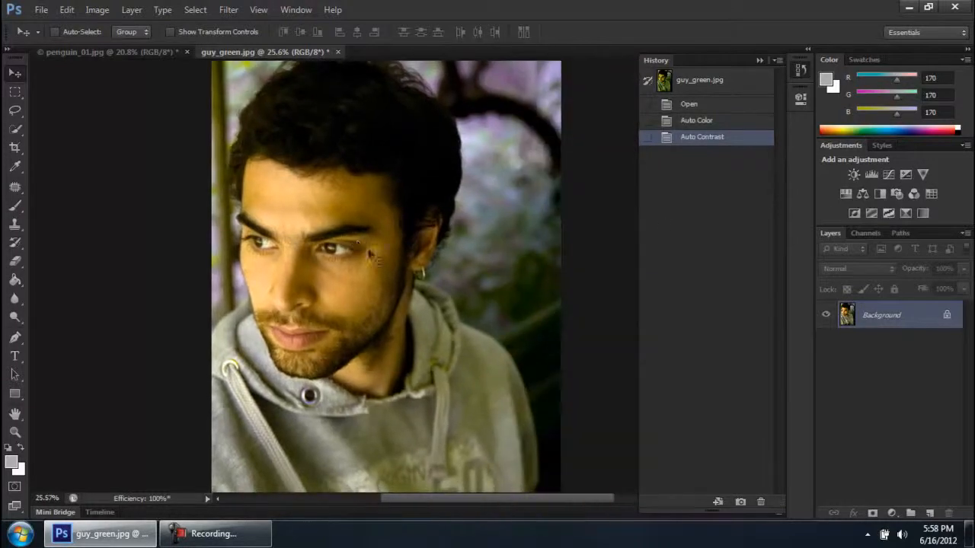
pyautogui.scroll(-2, 456, 187)
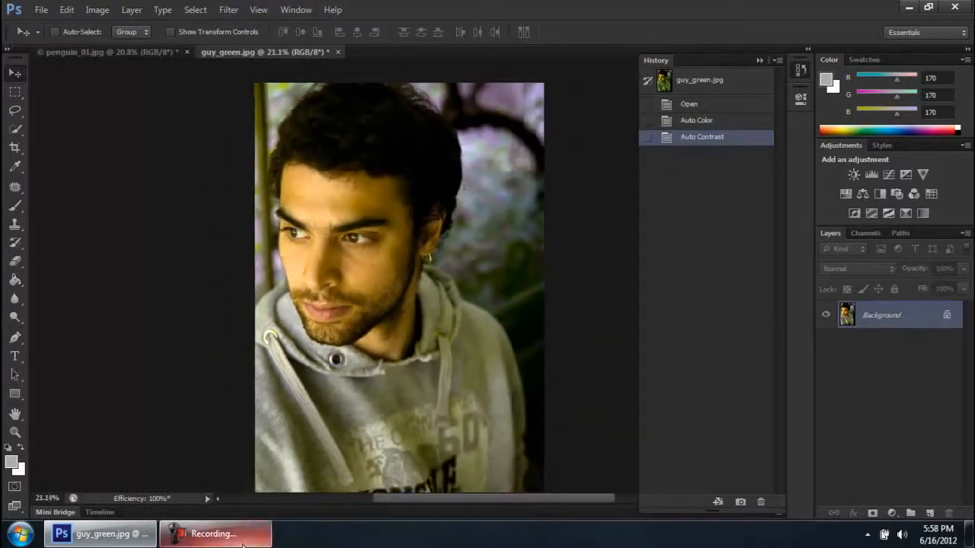
# Apply Auto Tone to guy_green.jpg and compare it repeatedly with the Auto Contrast history state
pyautogui.click(242, 534)
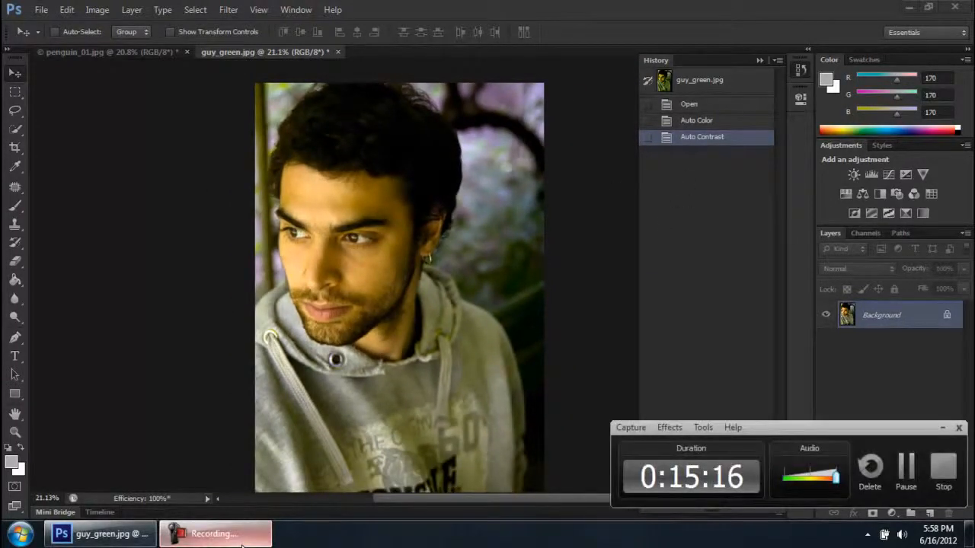
pyautogui.click(242, 538)
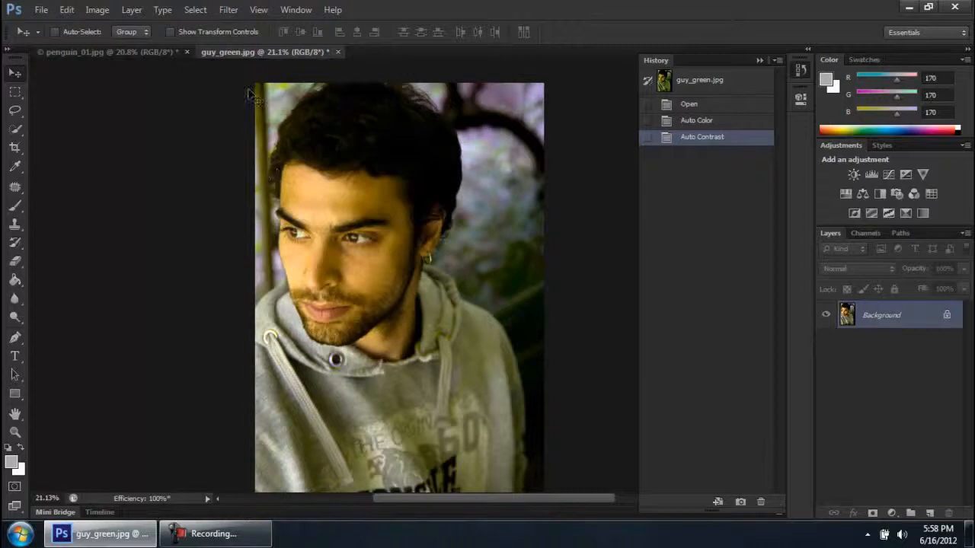
pyautogui.click(99, 10)
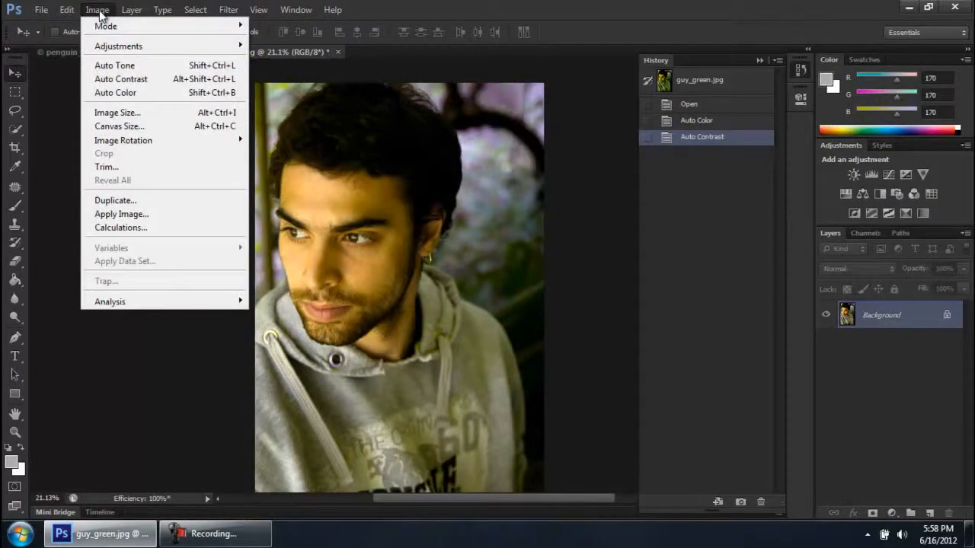
pyautogui.click(122, 68)
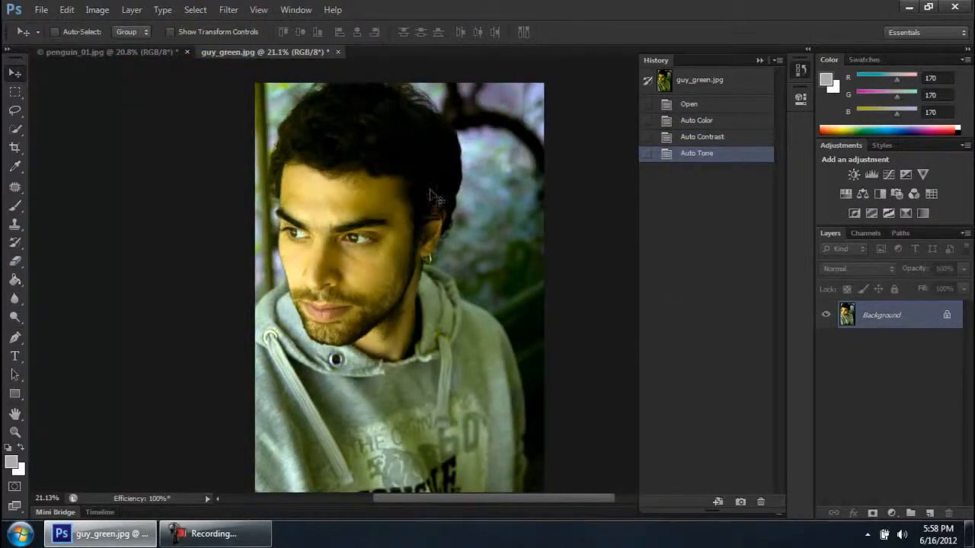
pyautogui.click(704, 142)
pyautogui.click(709, 155)
pyautogui.click(718, 138)
pyautogui.click(711, 156)
pyautogui.click(702, 138)
pyautogui.click(694, 156)
pyautogui.click(713, 143)
pyautogui.click(706, 156)
pyautogui.click(716, 139)
pyautogui.click(710, 156)
# Examine the Auto Tone result on guy_green.jpg at different magnifications and check it once more against Auto Contrast, ending on Auto Tone
pyautogui.scroll(-1, 427, 292)
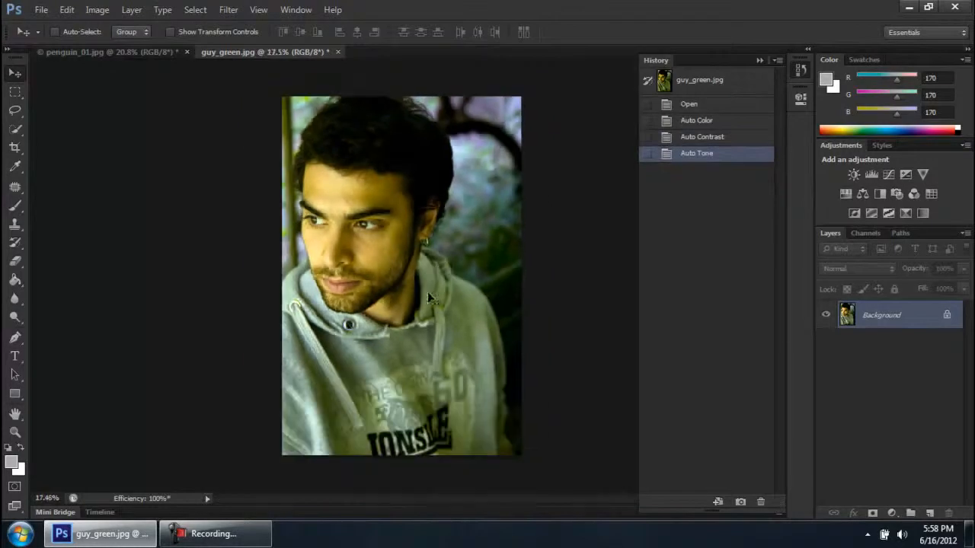
pyautogui.scroll(2, 348, 325)
pyautogui.scroll(-2, 349, 324)
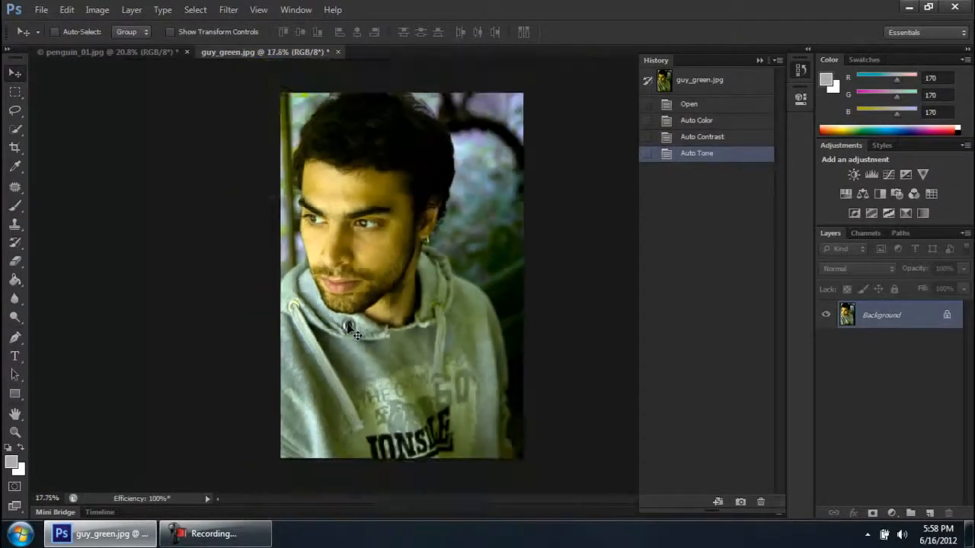
pyautogui.scroll(1, 352, 330)
pyautogui.scroll(1, 347, 326)
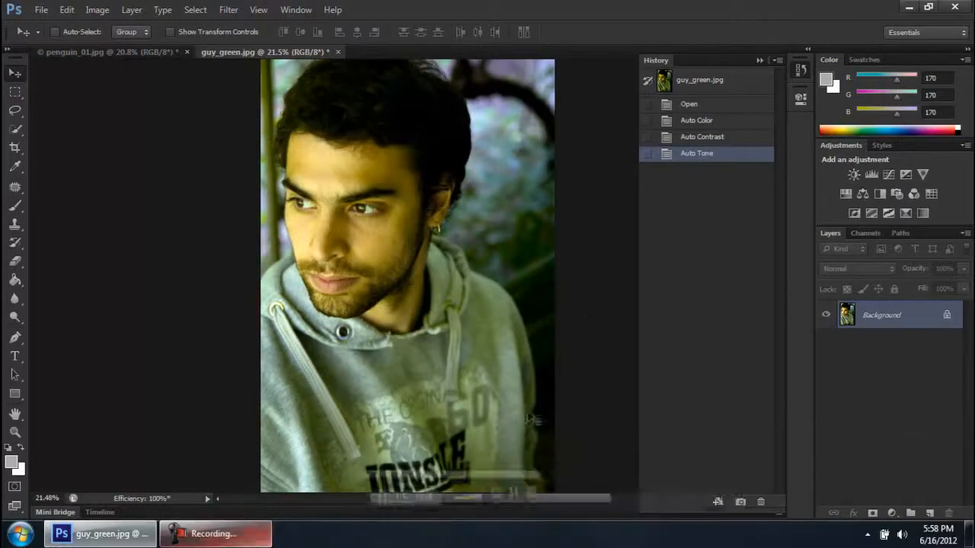
pyautogui.click(698, 140)
pyautogui.click(703, 157)
pyautogui.click(709, 142)
pyautogui.click(709, 157)
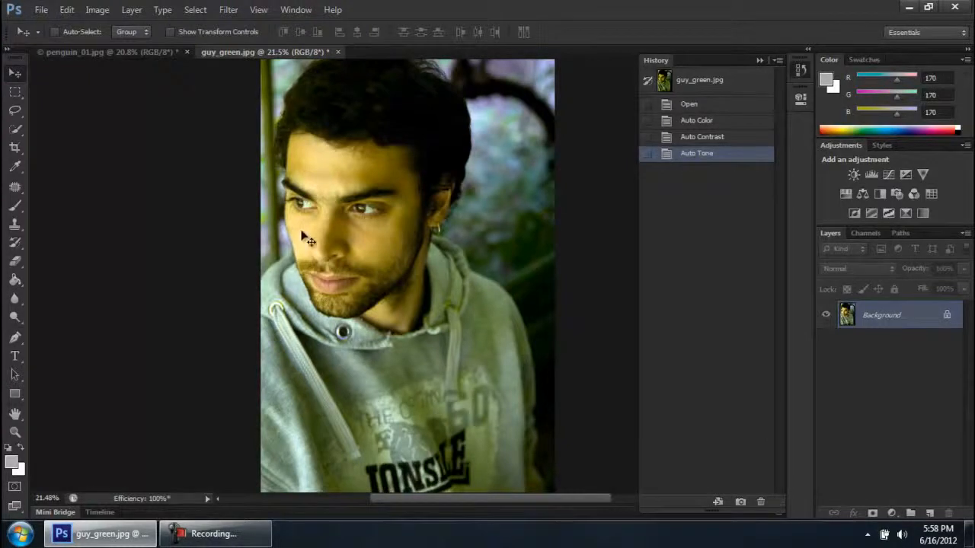
# Look at penguin_01.jpg once more, return to guy_green.jpg and review the Auto Tone, Auto Contrast and Auto Color commands without applying any
pyautogui.moveTo(244, 541)
pyautogui.click(152, 51)
pyautogui.click(286, 51)
pyautogui.click(92, 12)
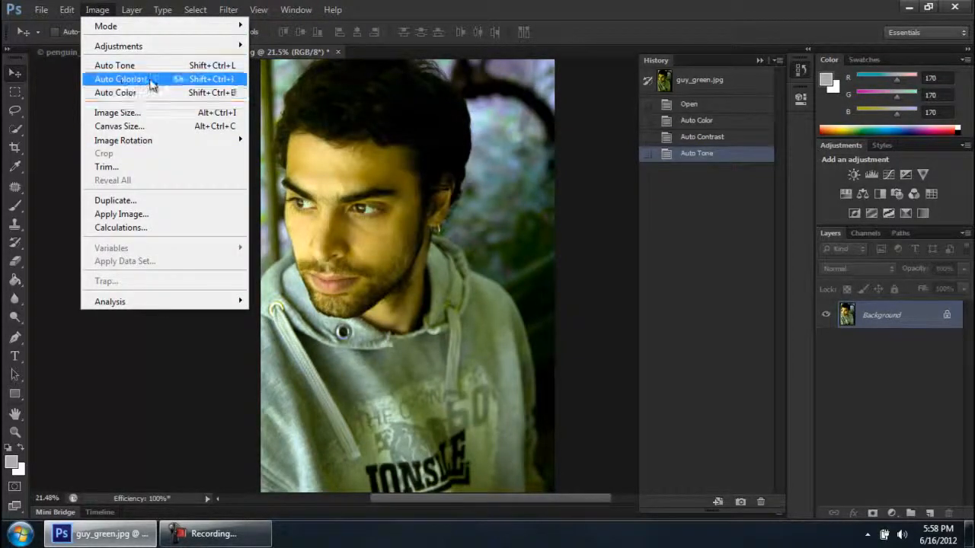
pyautogui.click(175, 329)
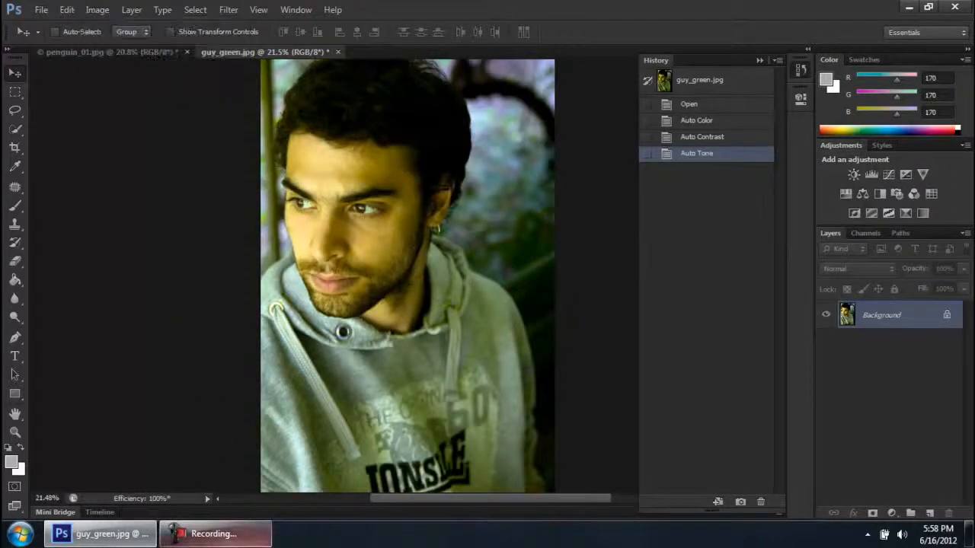
pyautogui.click(215, 533)
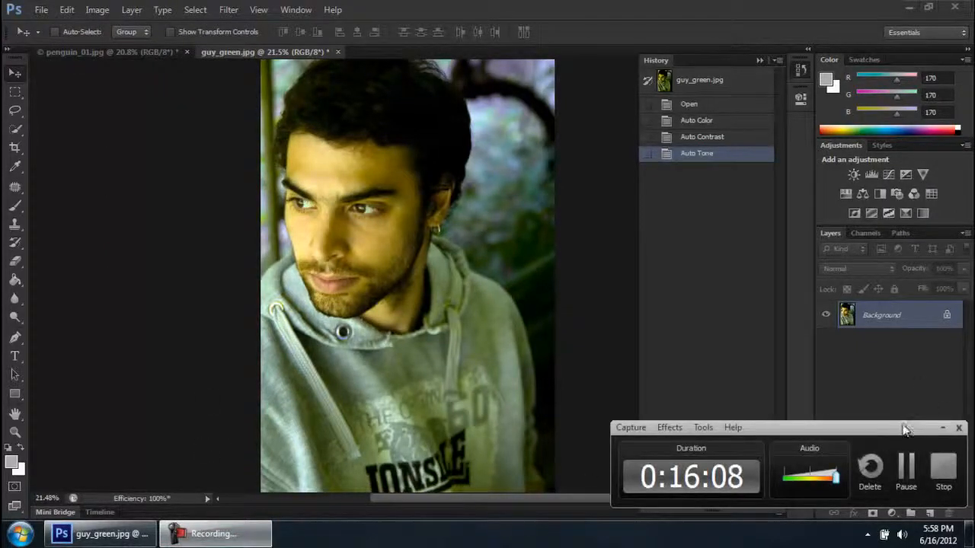